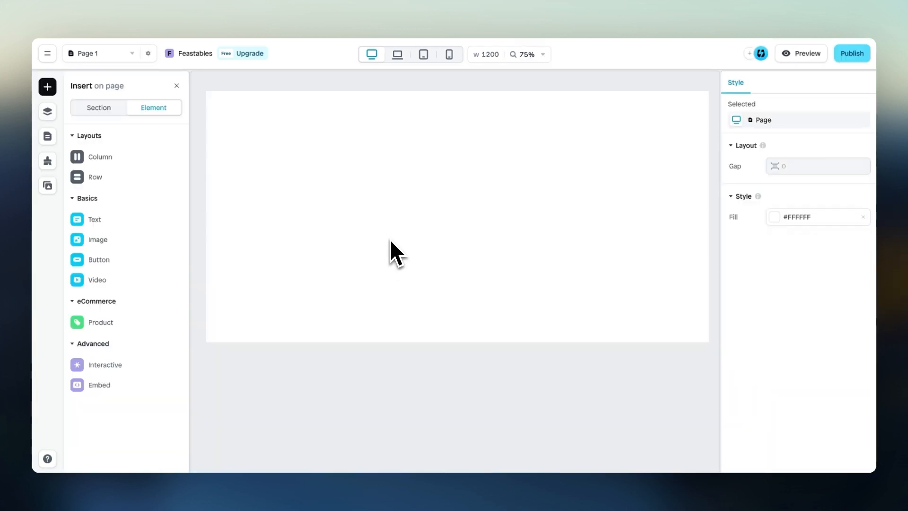
Step: Insert a row on the blank page and set its height to 600 px
mouse_move(129, 179)
left_click(227, 189)
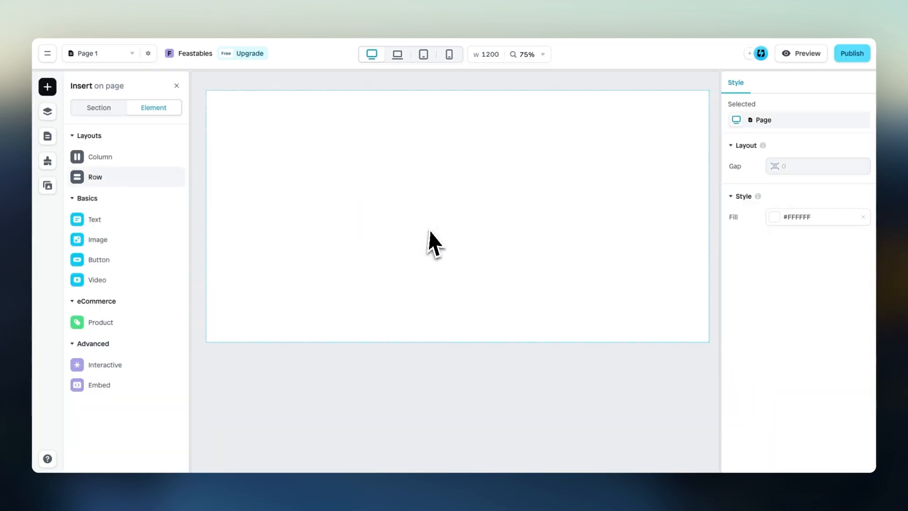
left_click(777, 267)
type("60")
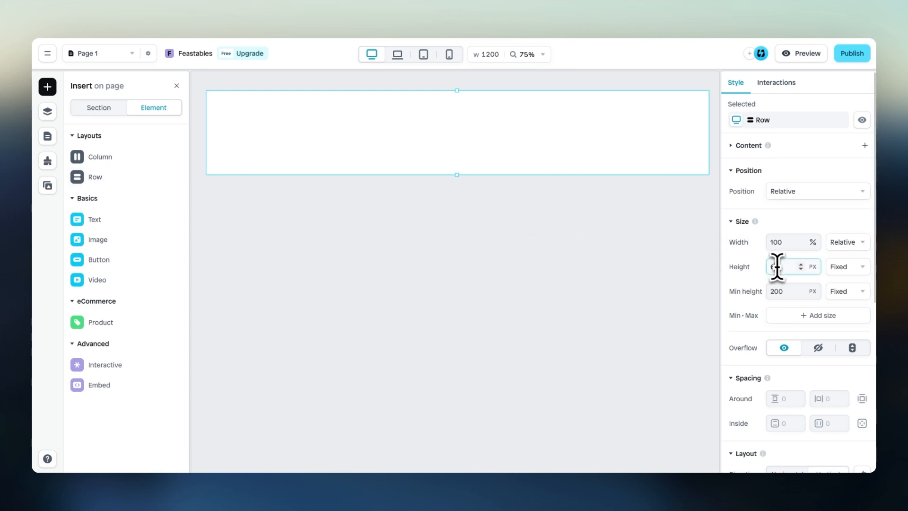
type("0")
Step: Set the row's inside spacing to 80 both vertically and horizontally
scroll(787, 359, "down", 2)
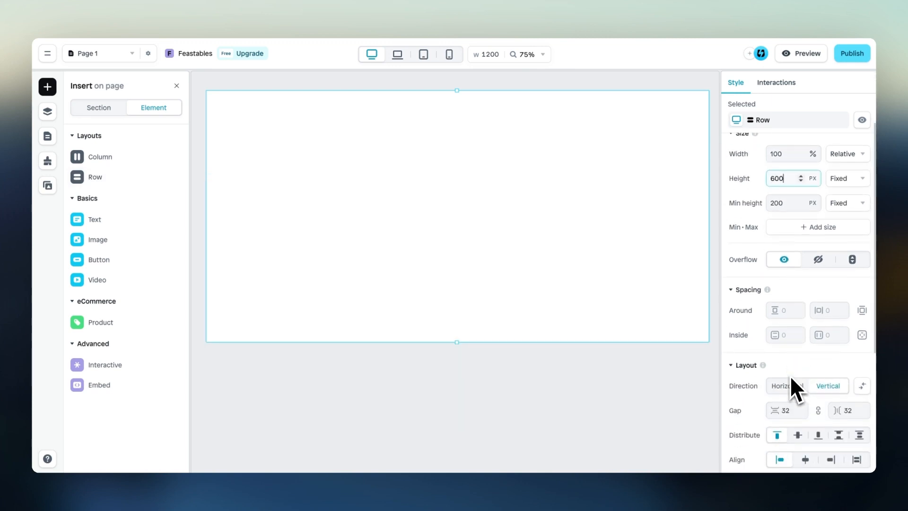
left_click(788, 335)
type("80")
left_click(834, 335)
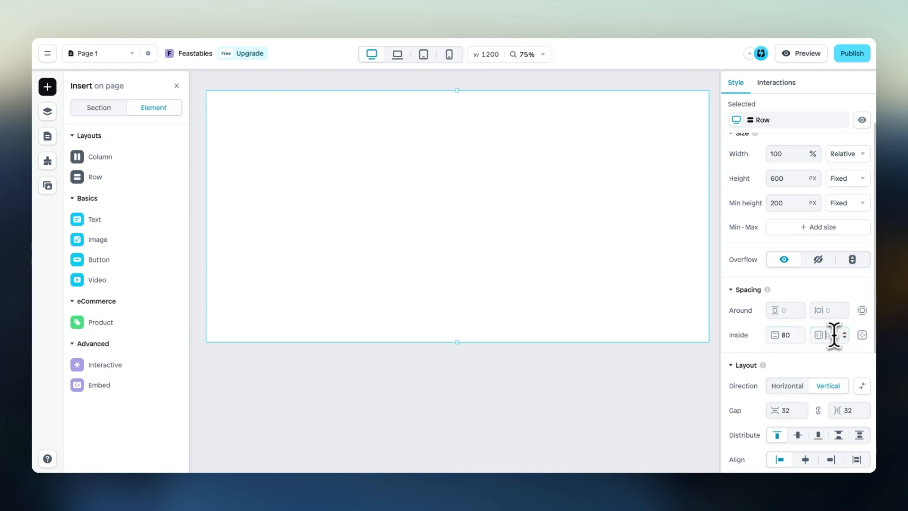
type("80")
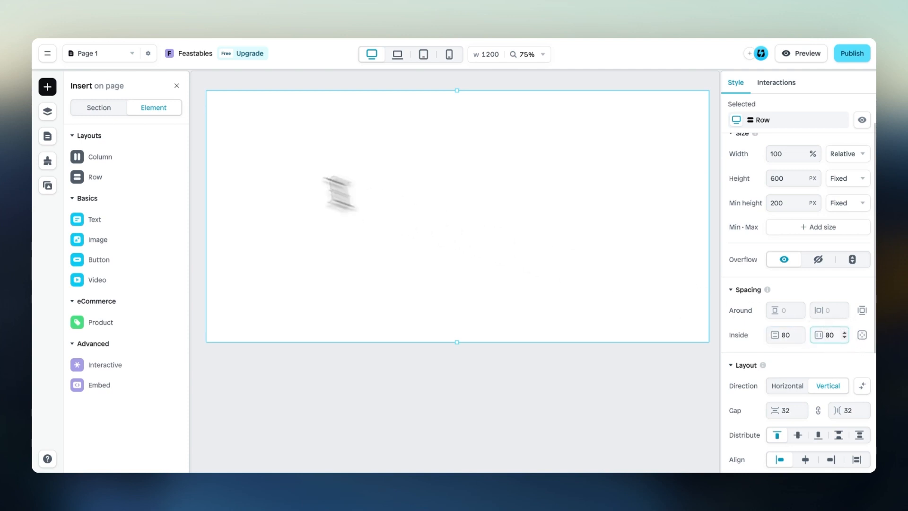
Step: Insert a 4 columns layout inside the row
mouse_move(114, 155)
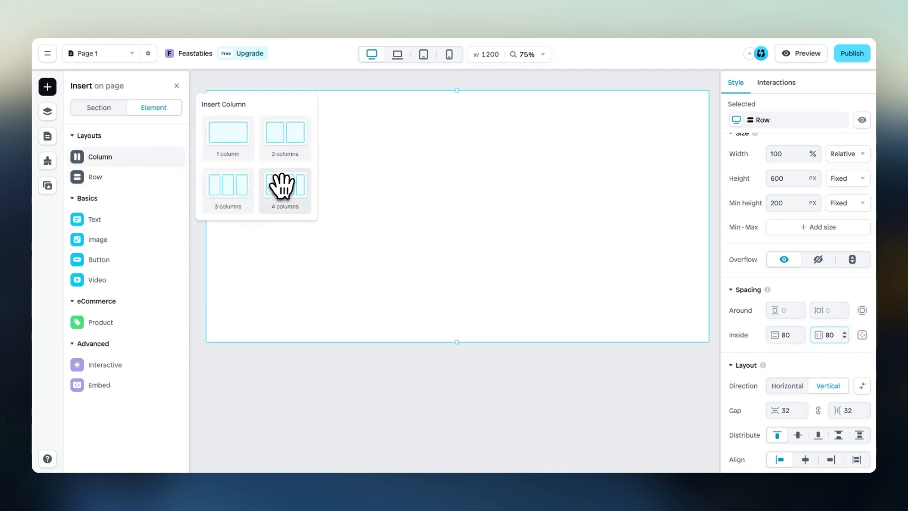
left_click_drag(285, 188, 405, 225)
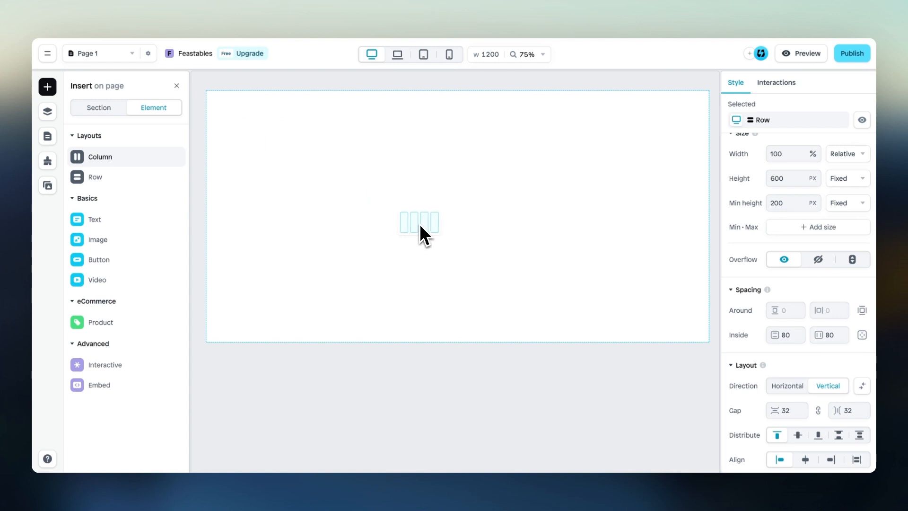
left_click_drag(420, 226, 420, 226)
Step: Set the height of the four-part column container to a fixed 400 px
left_click(234, 163)
scroll(234, 163, "left", 1)
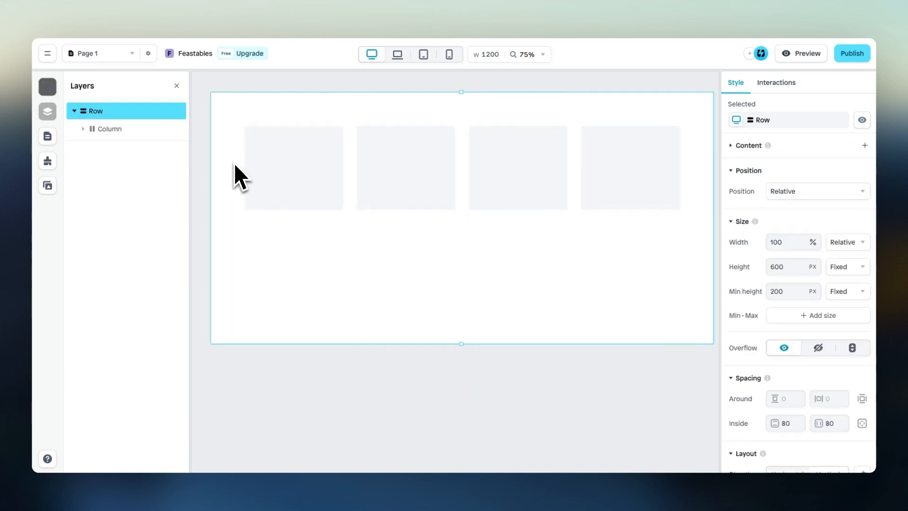
scroll(234, 163, "up", 5)
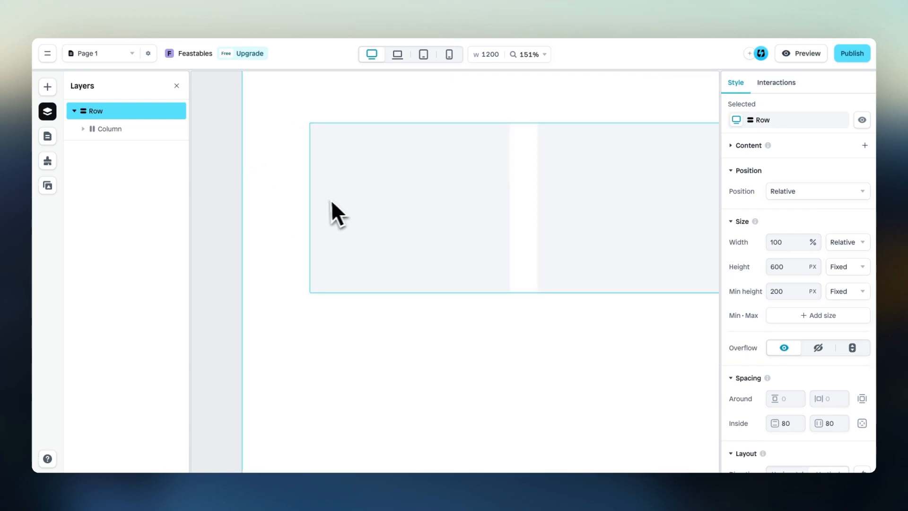
scroll(326, 200, "down", 5)
left_click(343, 181)
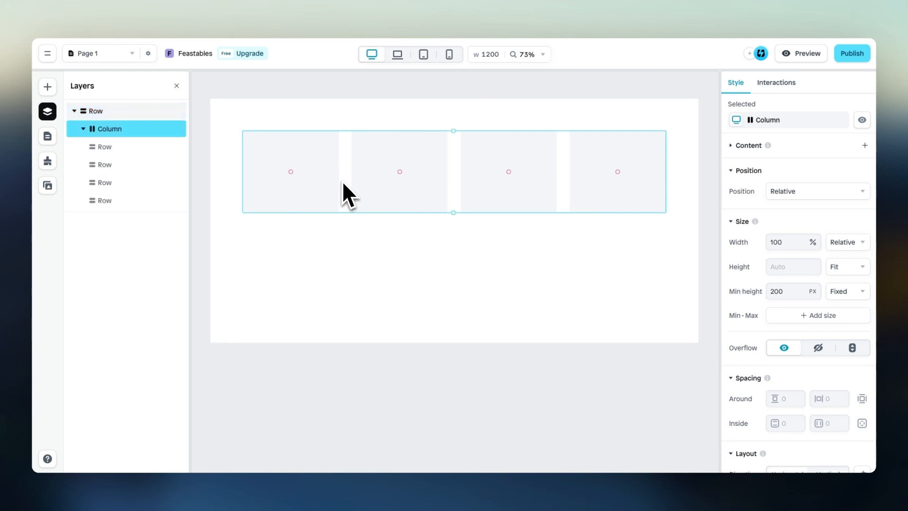
left_click(779, 266)
type("400")
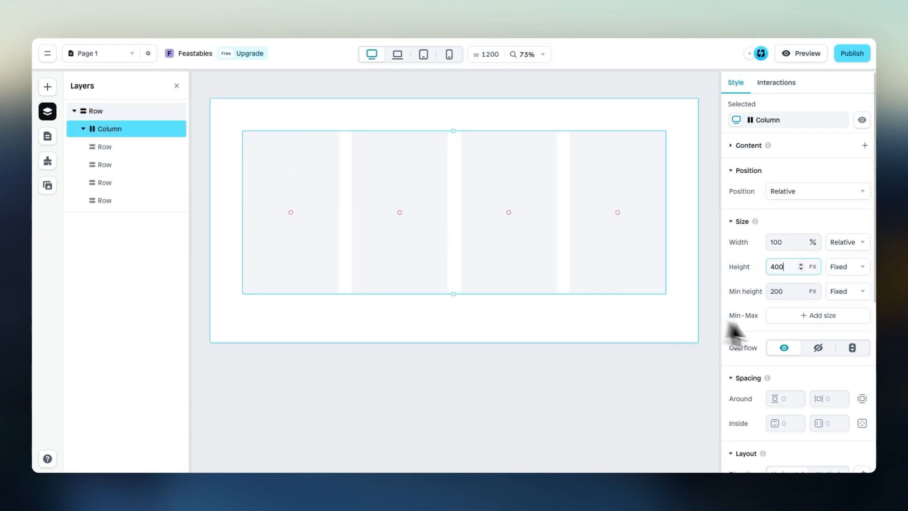
Step: Set both gap values of the column container to 24
scroll(780, 310, "down", 5)
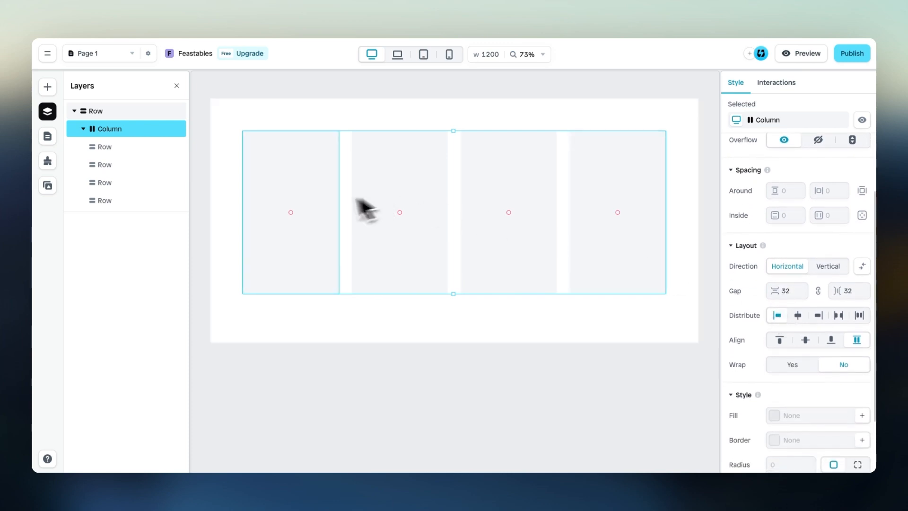
left_click(847, 291)
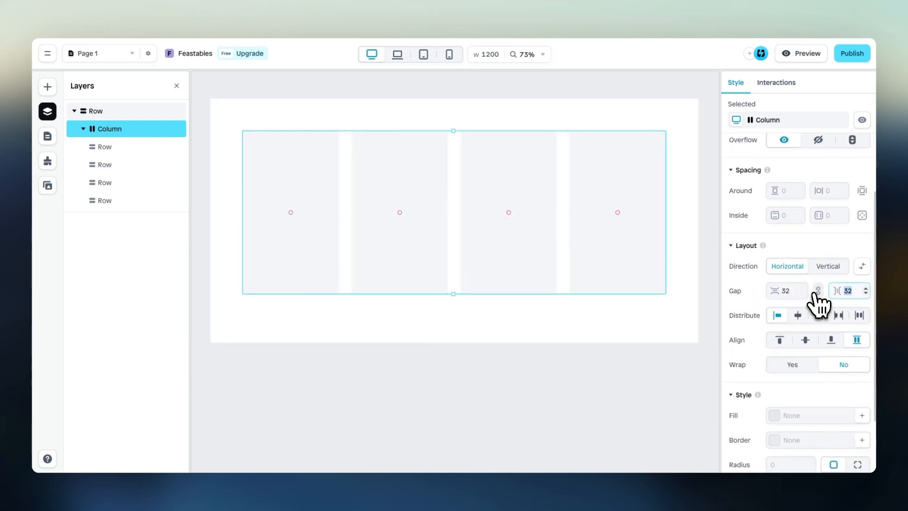
type("24")
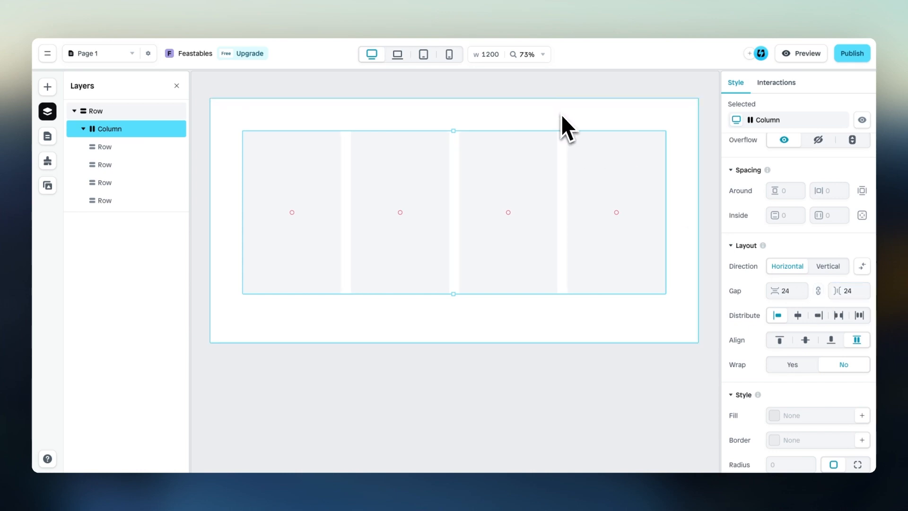
Step: Fill the outer row with the saved light blue-grey colour style, Color 3 (#E3ECF1)
left_click(562, 116)
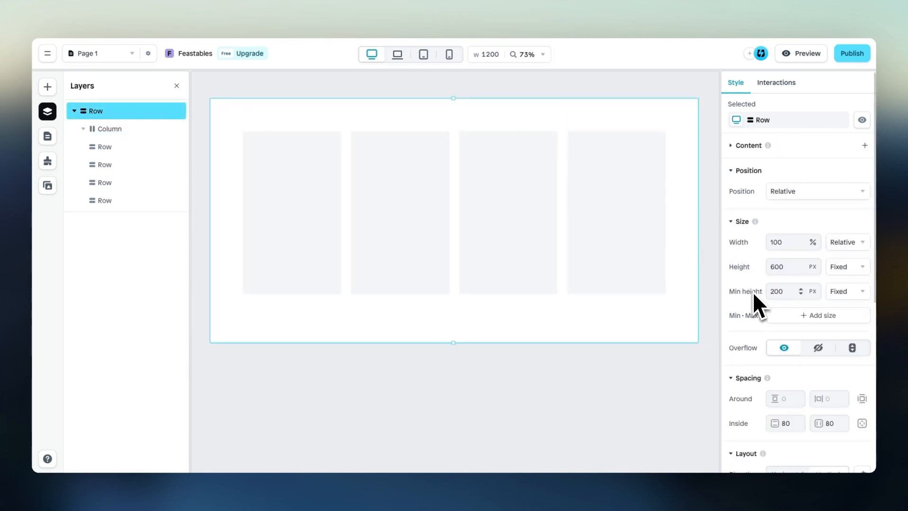
scroll(753, 291, "down", 3)
scroll(753, 291, "down", 3)
left_click(774, 325)
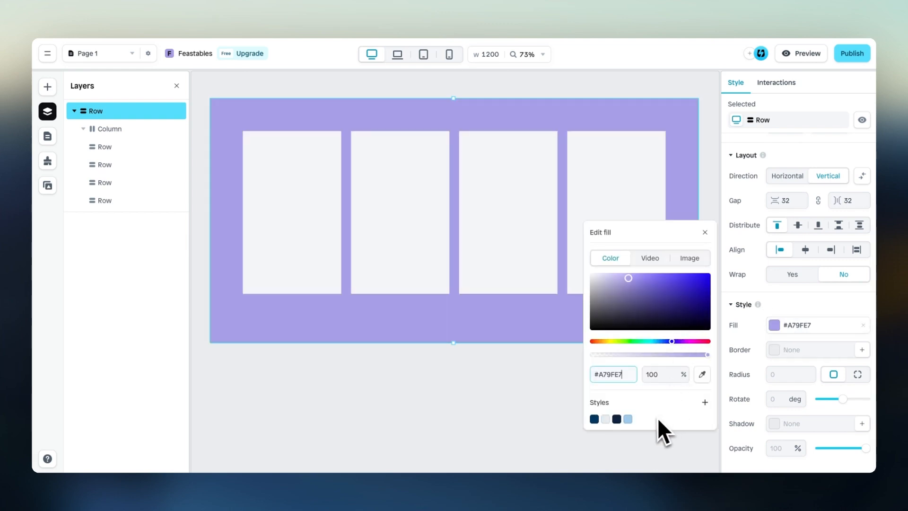
left_click(606, 420)
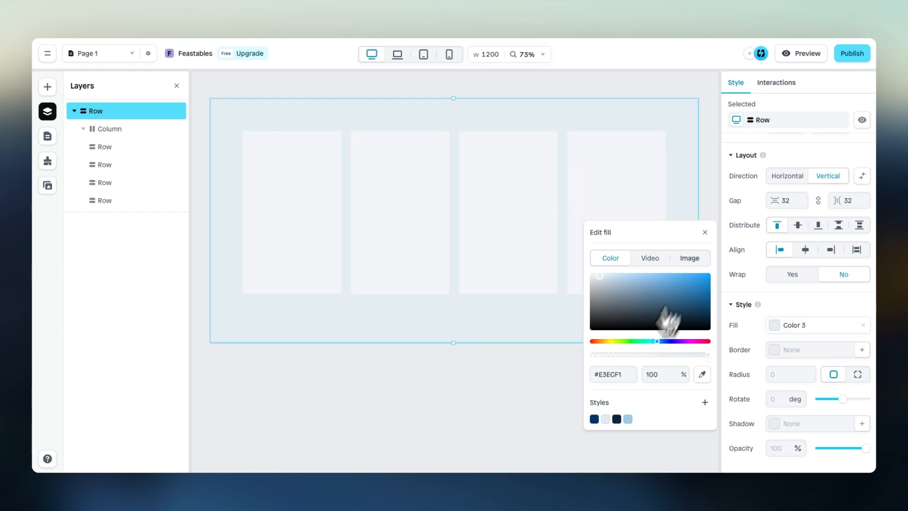
Step: Give the first inner card a #FFFFFF fill and a corner radius of 20
left_click(322, 201)
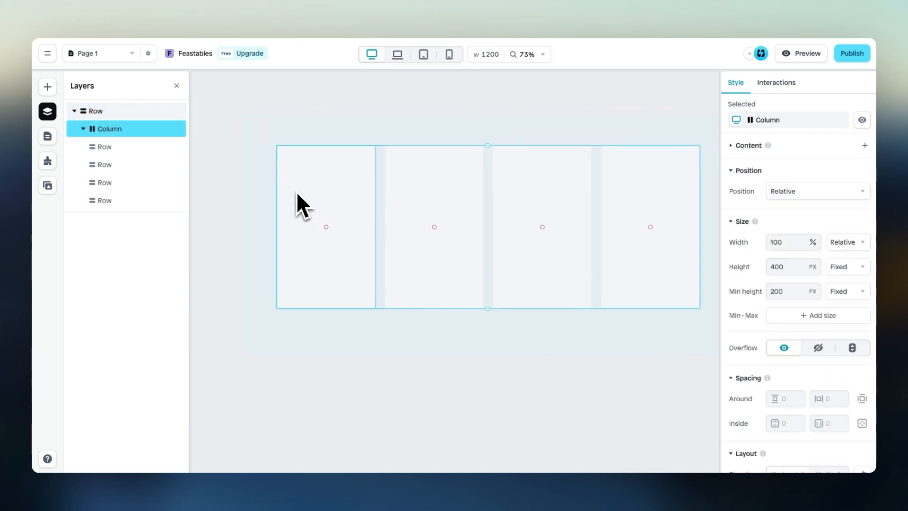
scroll(296, 191, "up", 5)
scroll(296, 191, "up", 2)
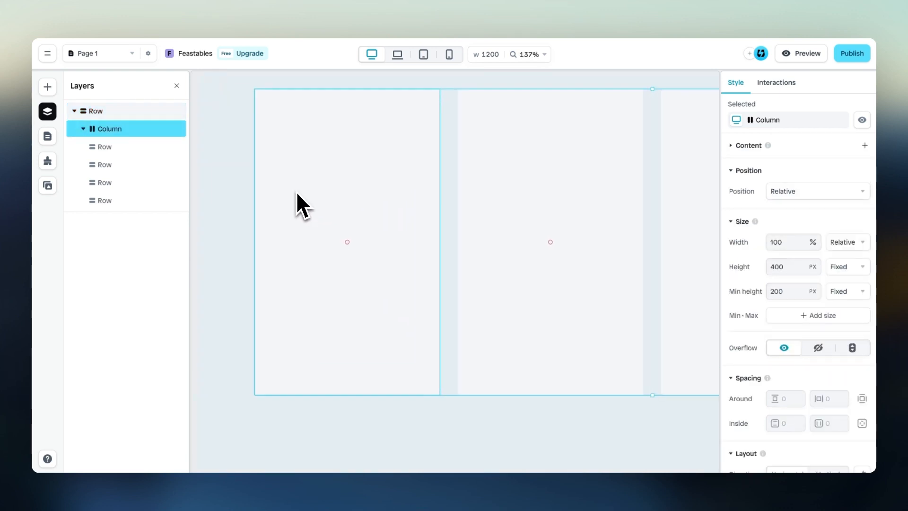
left_click(392, 237)
scroll(783, 367, "down", 1)
scroll(790, 369, "down", 5)
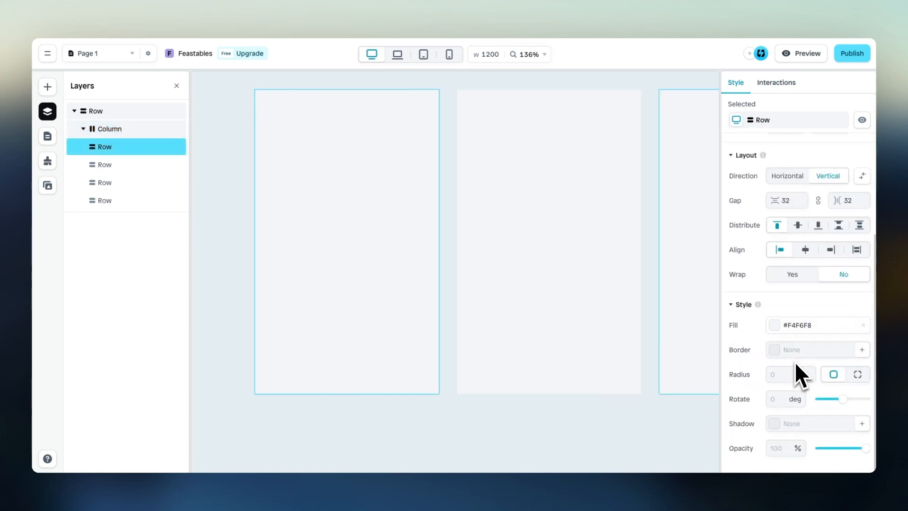
left_click(775, 329)
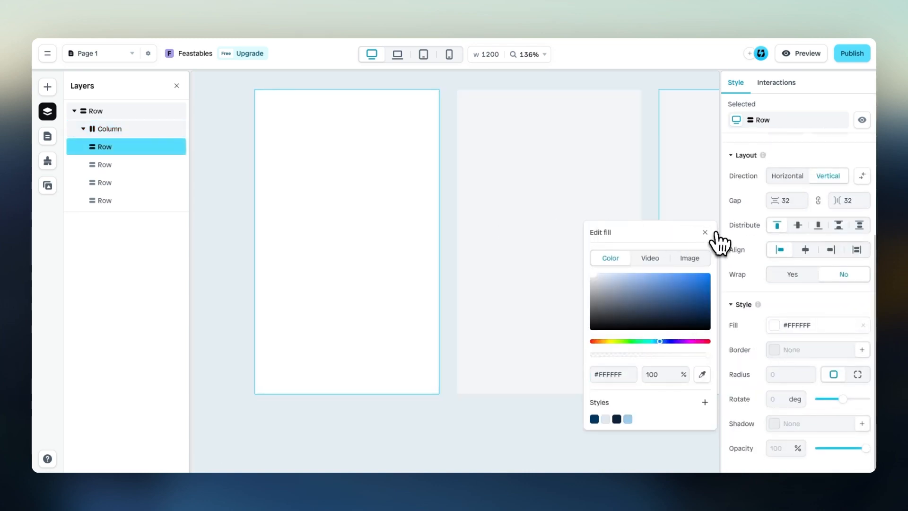
left_click(705, 232)
left_click(779, 374)
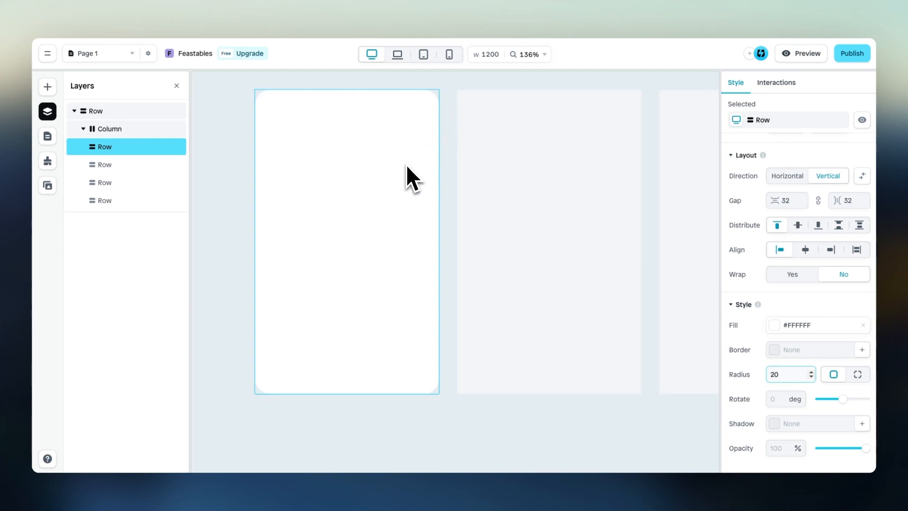
Step: Connect the first card to Shopify content, searching for "flavored" and choosing the flavored variety cold brew singles product as its source
scroll(808, 243, "up", 5)
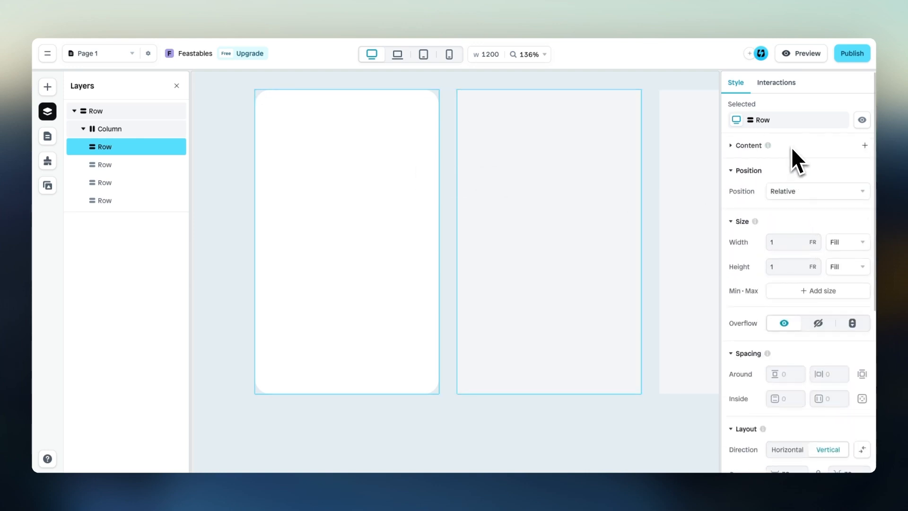
left_click(749, 146)
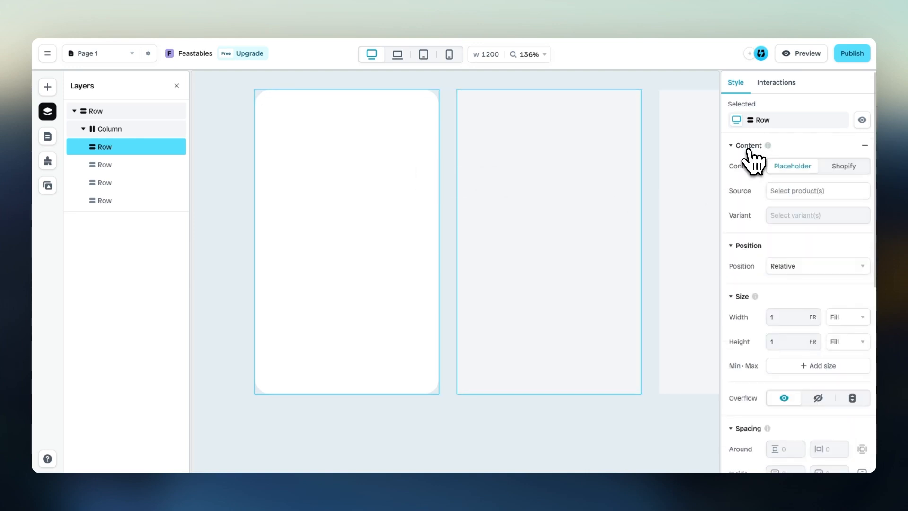
left_click(849, 170)
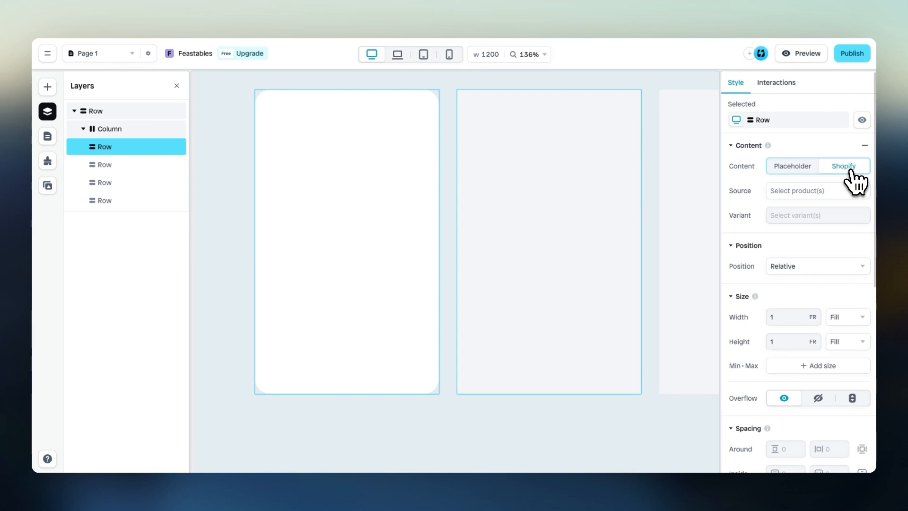
left_click(805, 191)
left_click(667, 113)
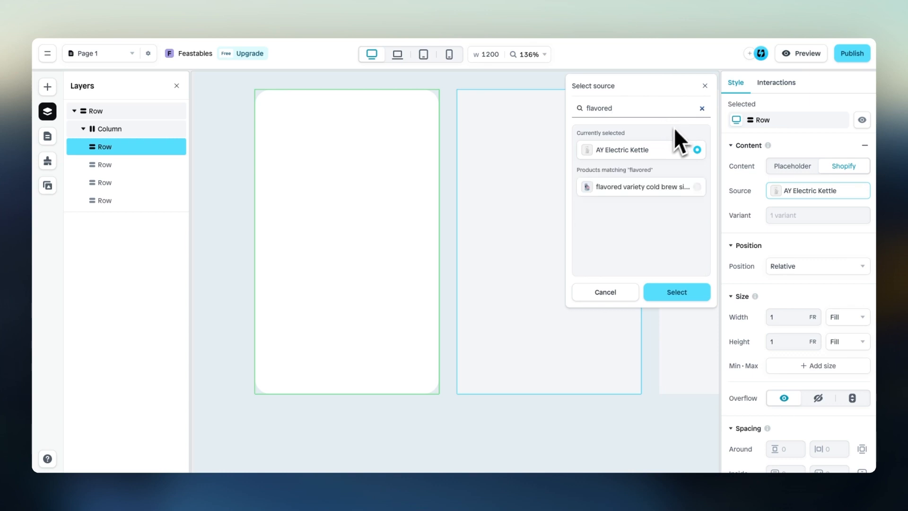
left_click(665, 189)
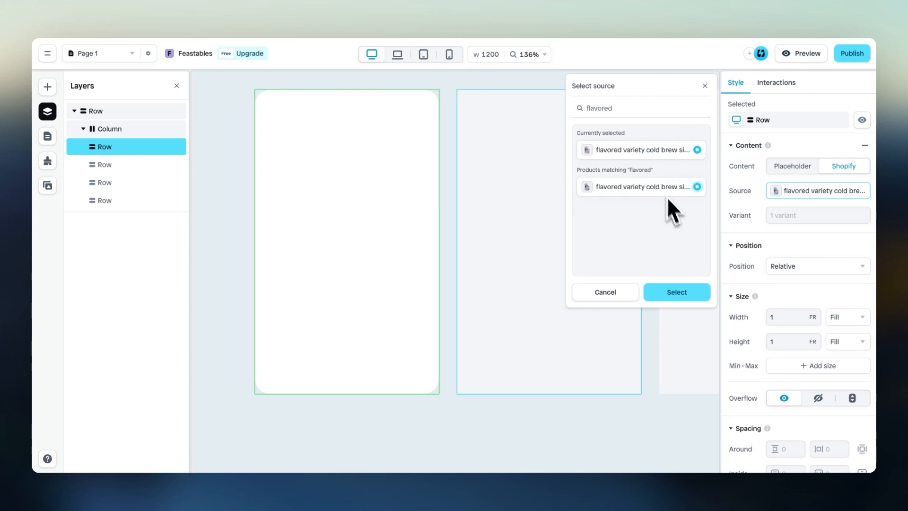
left_click(694, 285)
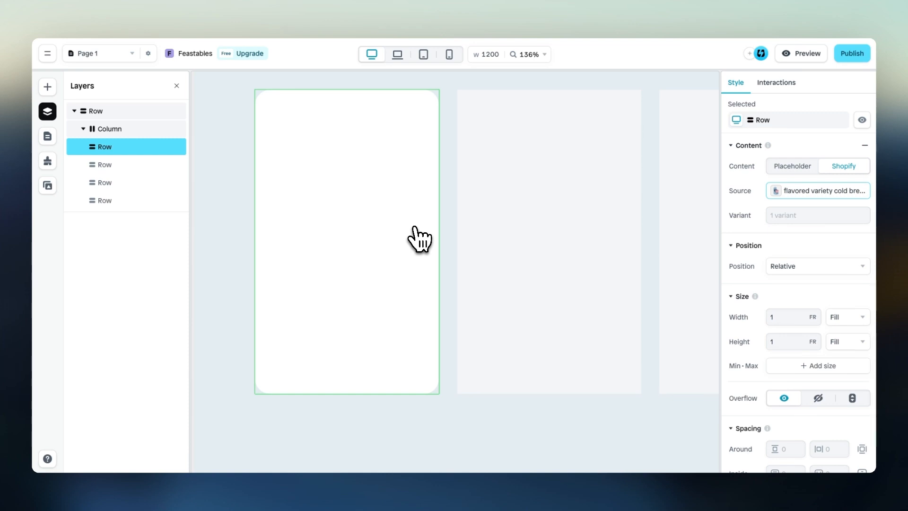
Step: Insert the product image element at the top of the first card
left_click(47, 87)
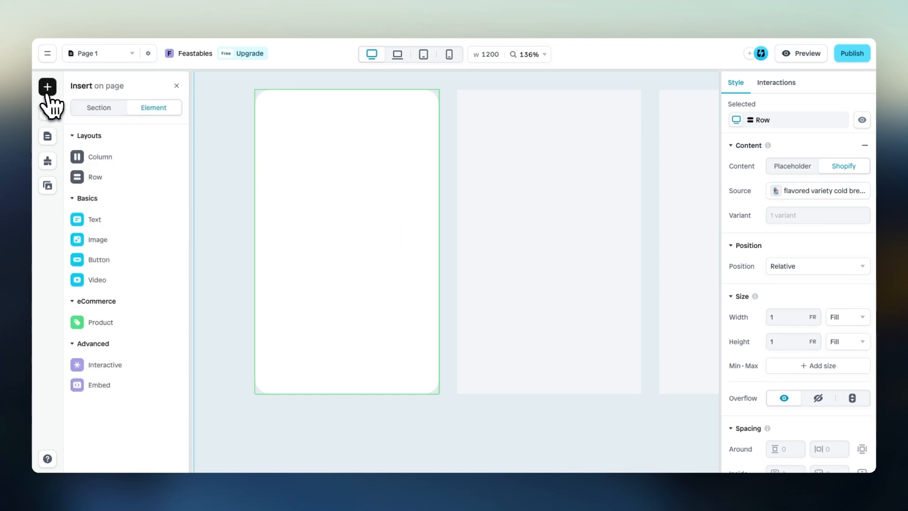
mouse_move(105, 326)
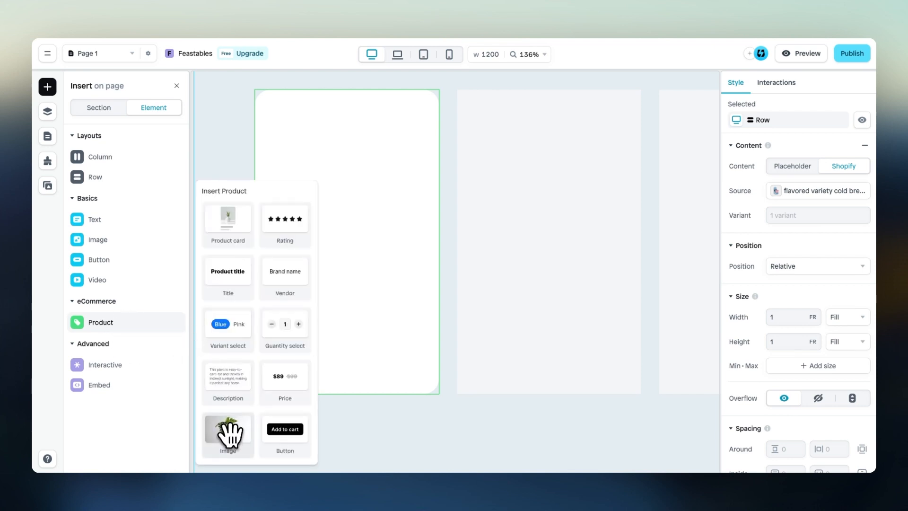
left_click_drag(229, 430, 380, 195)
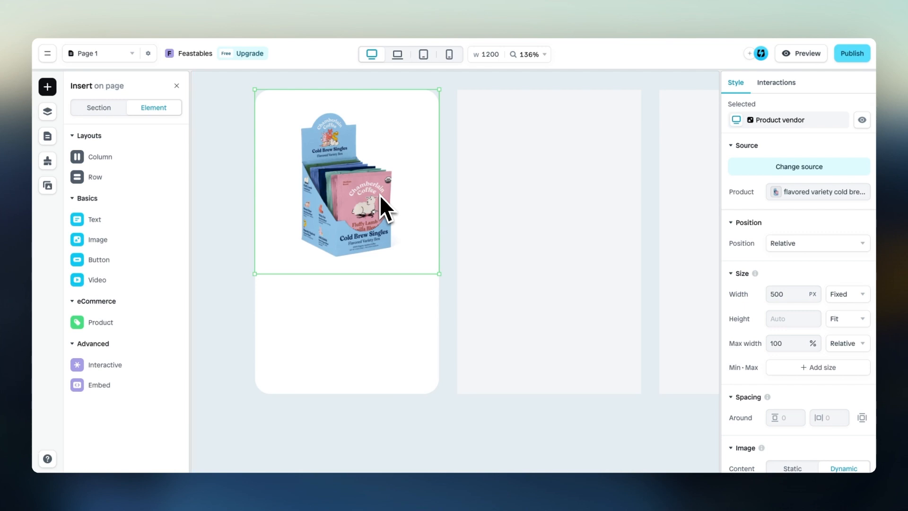
Step: Add the product title below the image in the first card, followed by a primary button beneath it
mouse_move(183, 324)
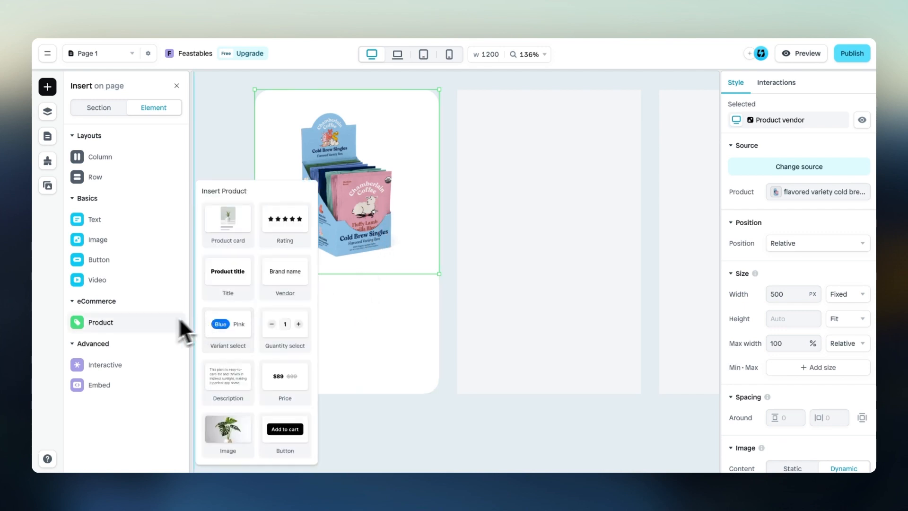
left_click_drag(201, 290, 379, 289)
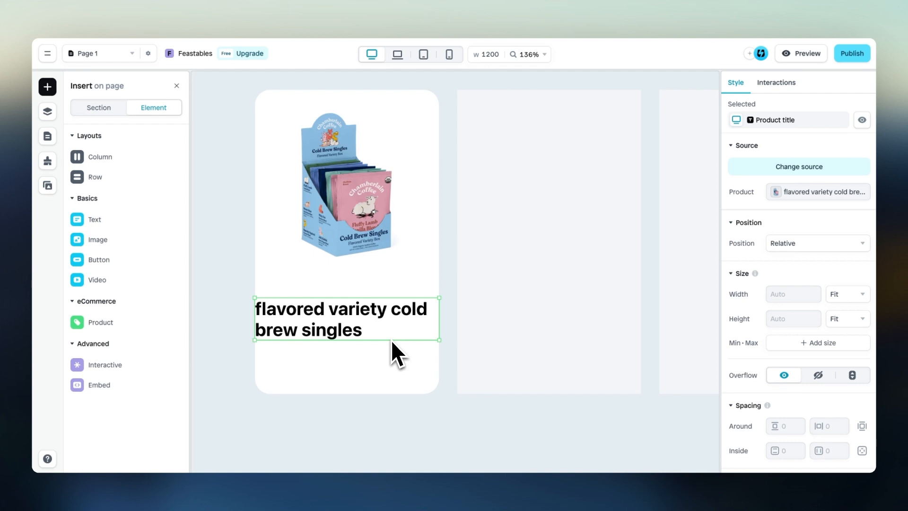
mouse_move(109, 262)
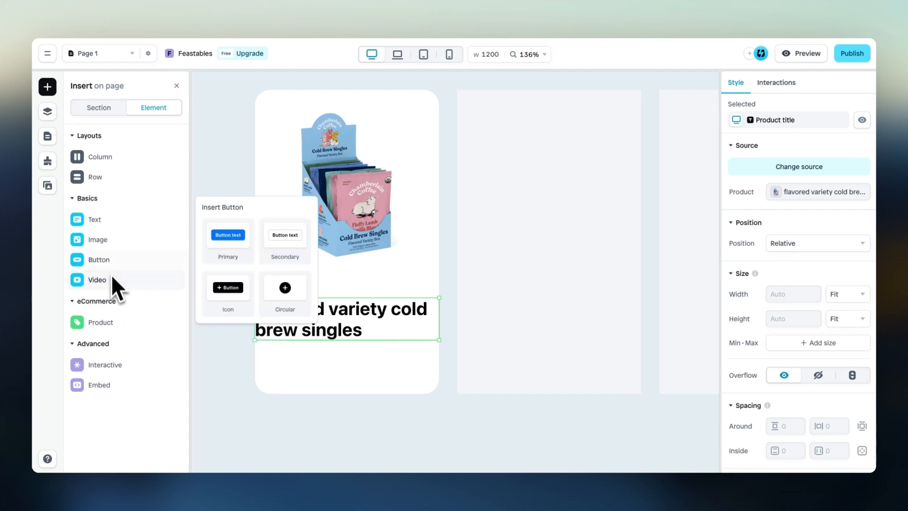
left_click_drag(198, 258, 314, 338)
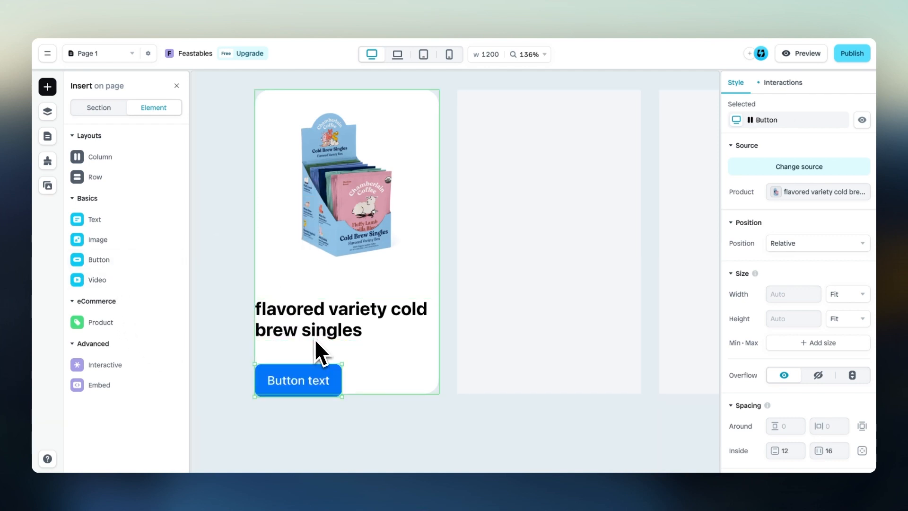
Step: Insert the product price inside the first card's button, after the button text
mouse_move(141, 323)
left_click_drag(285, 379, 328, 378)
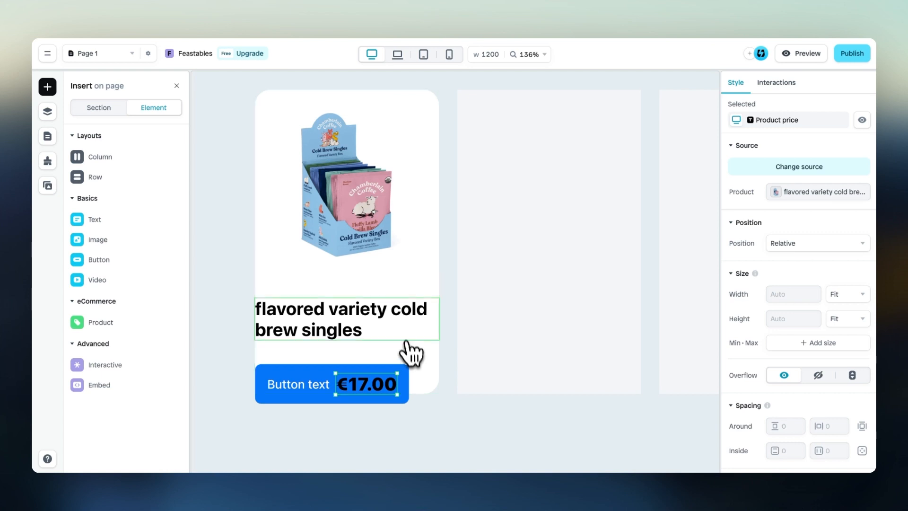
Step: Set the first card's inside padding to 10 both vertically and horizontally
left_click(47, 112)
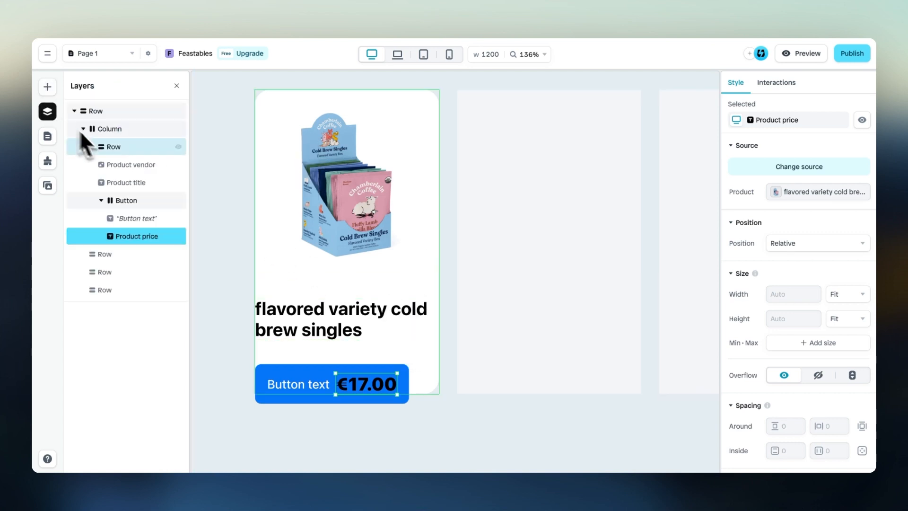
left_click(126, 150)
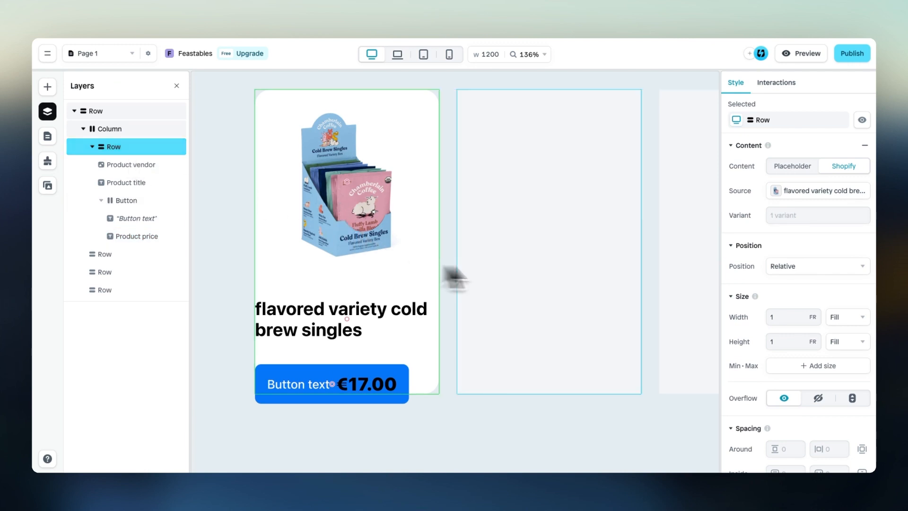
scroll(781, 284, "down", 3)
left_click(785, 359)
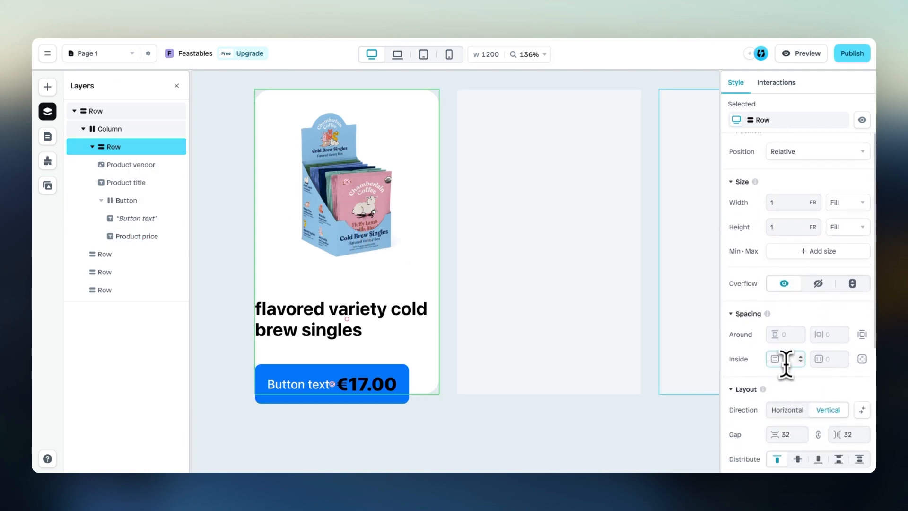
type("10")
left_click(828, 359)
type("10")
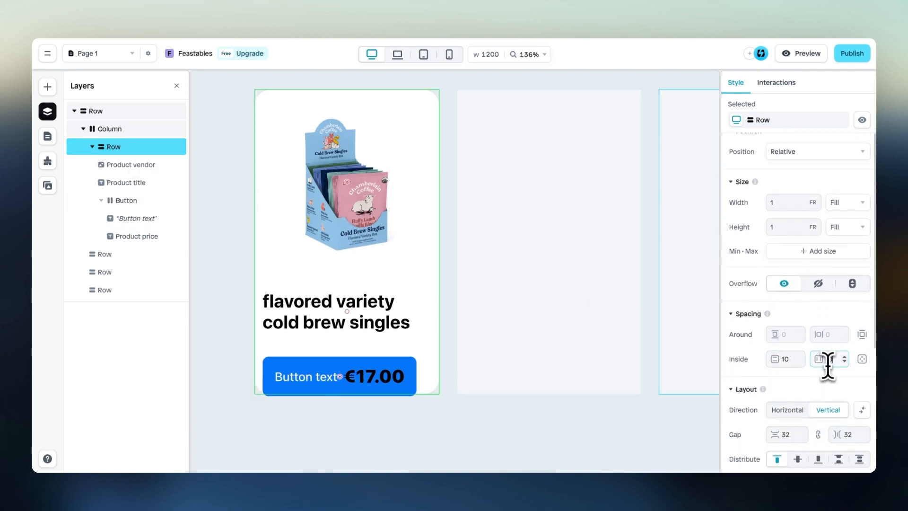
Step: Set the font size of the product title in the first card to 12 px
left_click(371, 325)
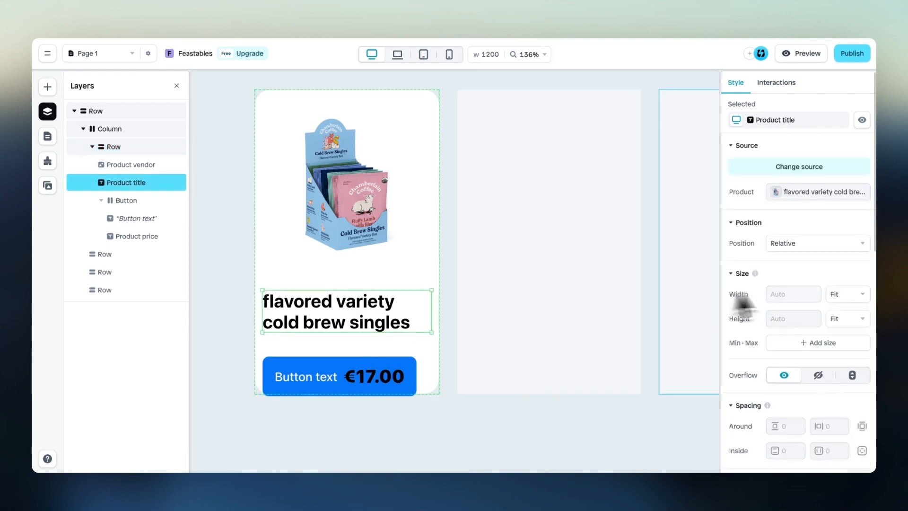
scroll(767, 294, "down", 5)
left_click(779, 324)
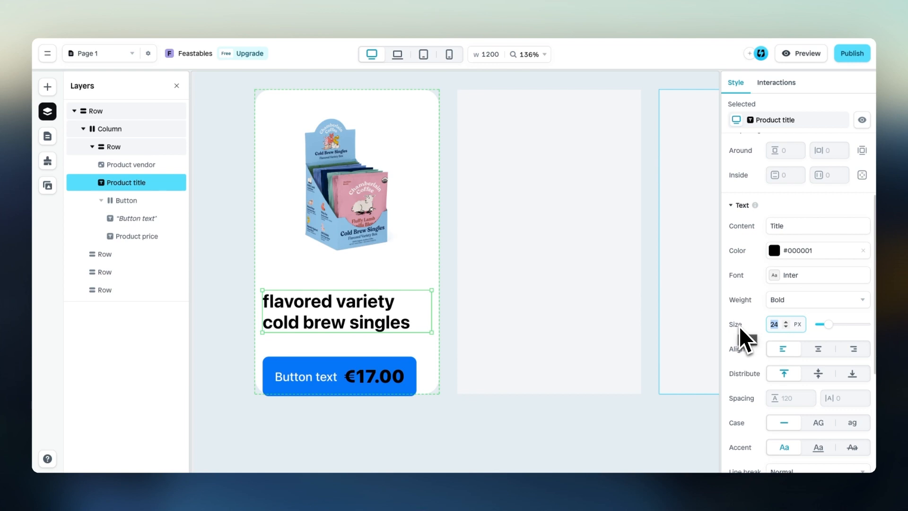
type("12")
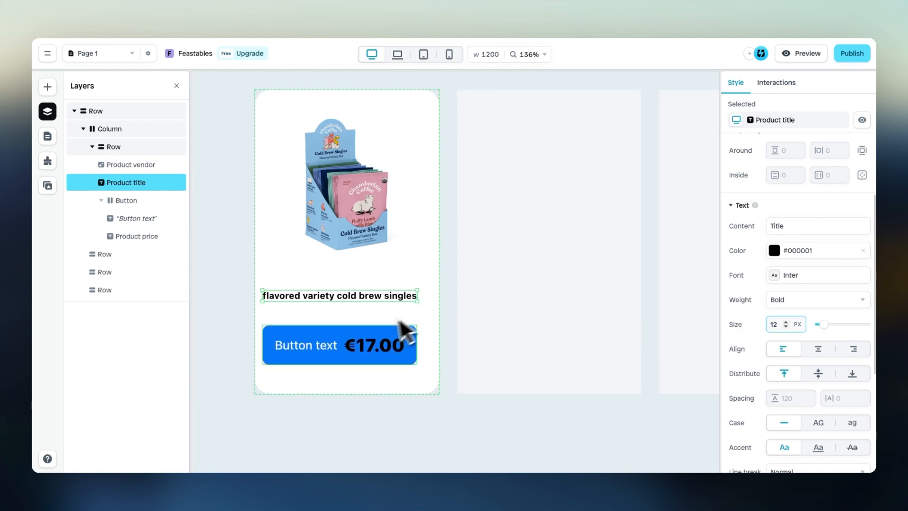
Step: Reduce the font size of the "Button text" label inside the first card's button
left_click(308, 349)
left_click(319, 347)
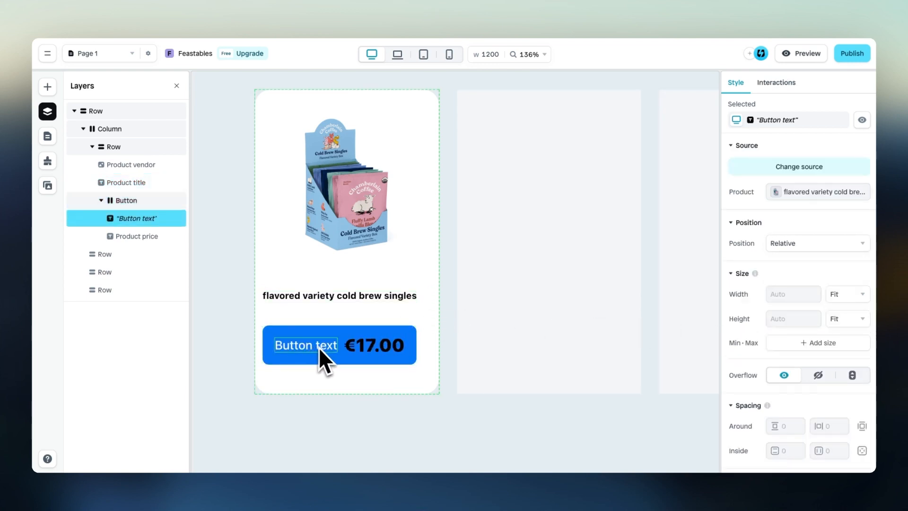
scroll(775, 331, "down", 5)
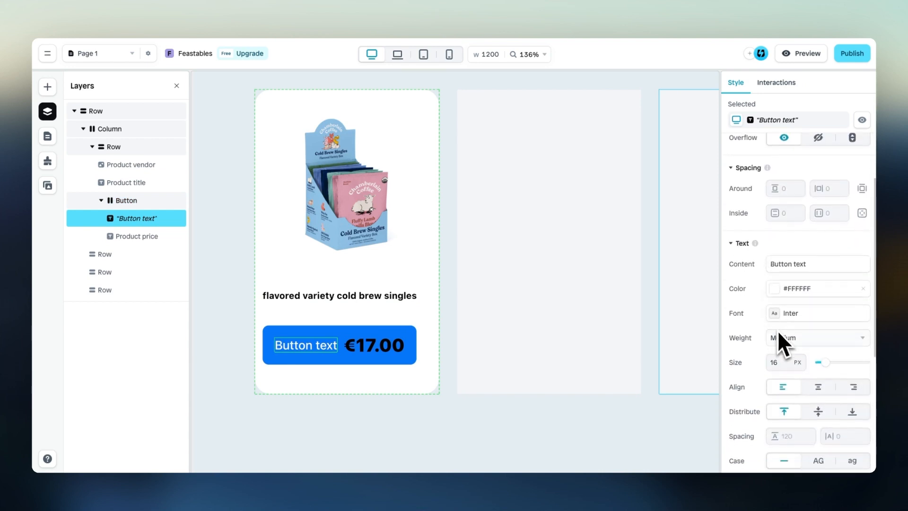
key("Return")
Step: Set the font size of the product price inside the button to 12 px
left_click(378, 345)
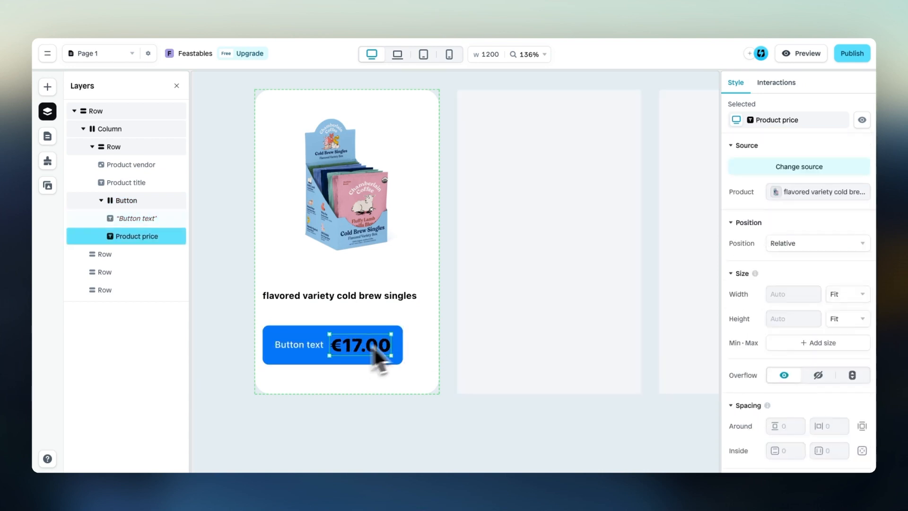
scroll(809, 383, "down", 2)
double_click(776, 291)
type("12")
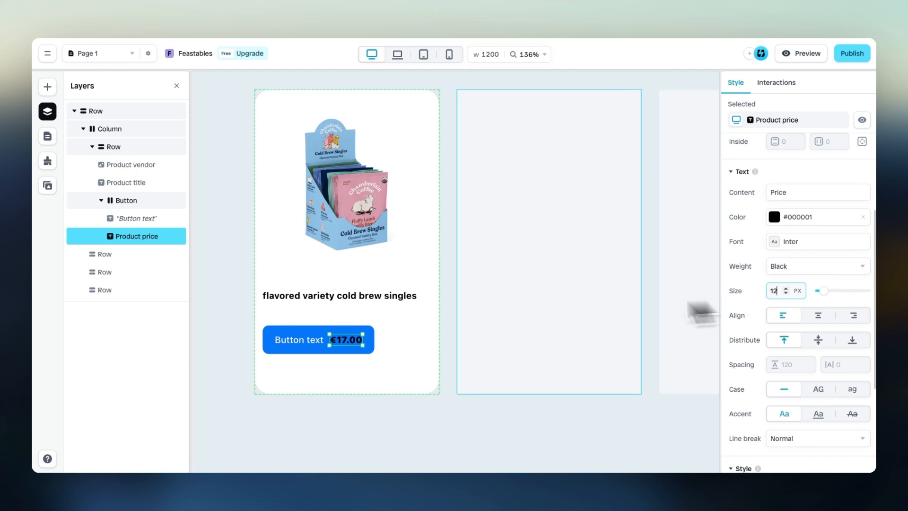
Step: Center-align the first card's contents horizontally and distribute them to the bottom of the card
left_click(407, 320)
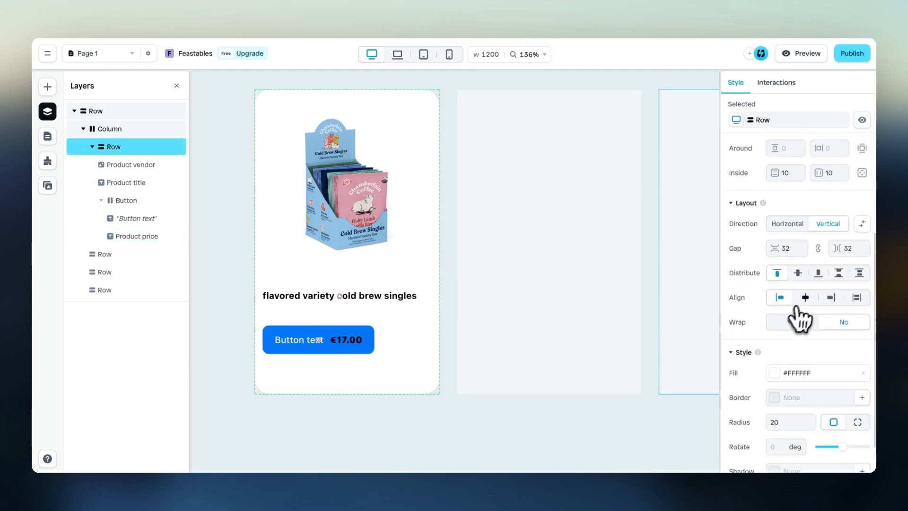
left_click(806, 298)
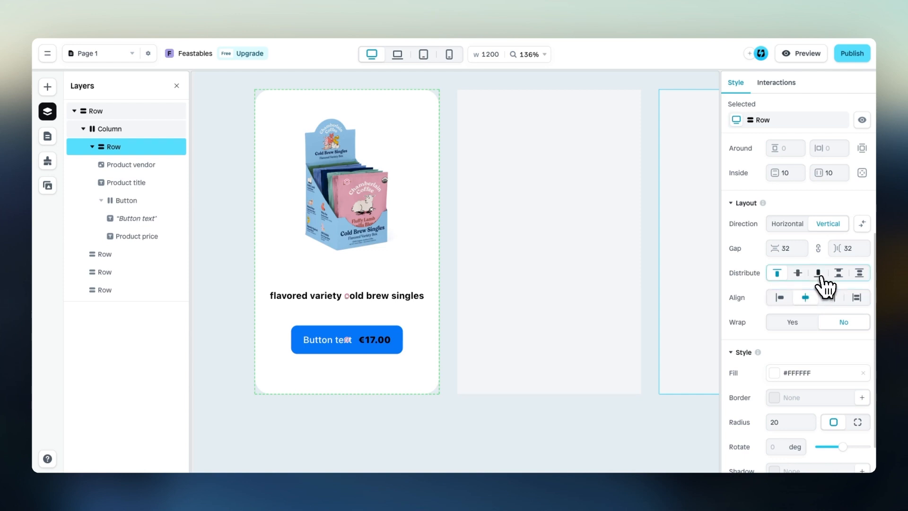
left_click(818, 273)
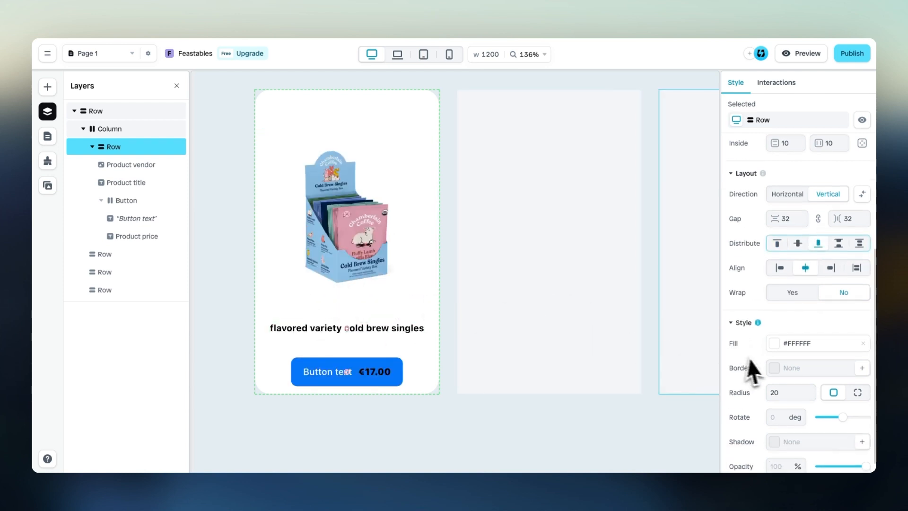
Step: Set the gap between the first card's elements to 12
scroll(757, 360, "down", 2)
scroll(767, 337, "up", 4)
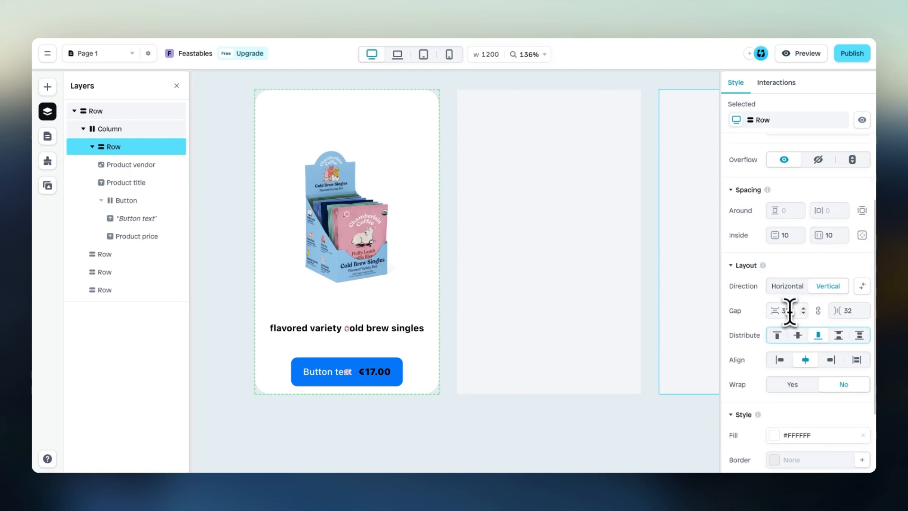
double_click(786, 310)
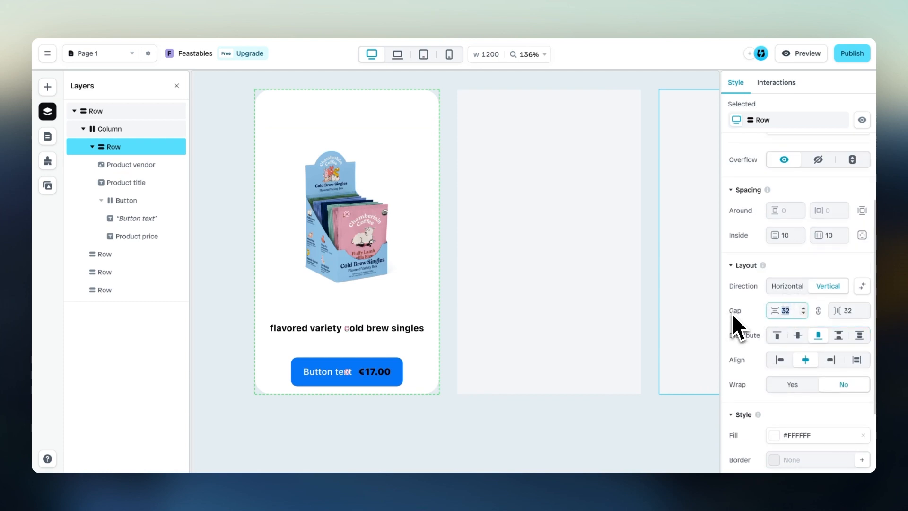
type("12")
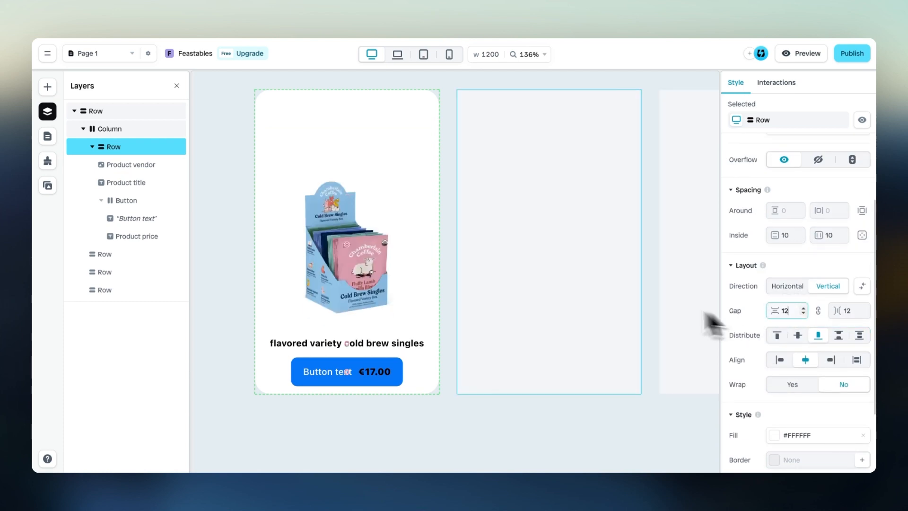
Step: Insert an empty row below the button in the first card
scroll(331, 298, "down", 1)
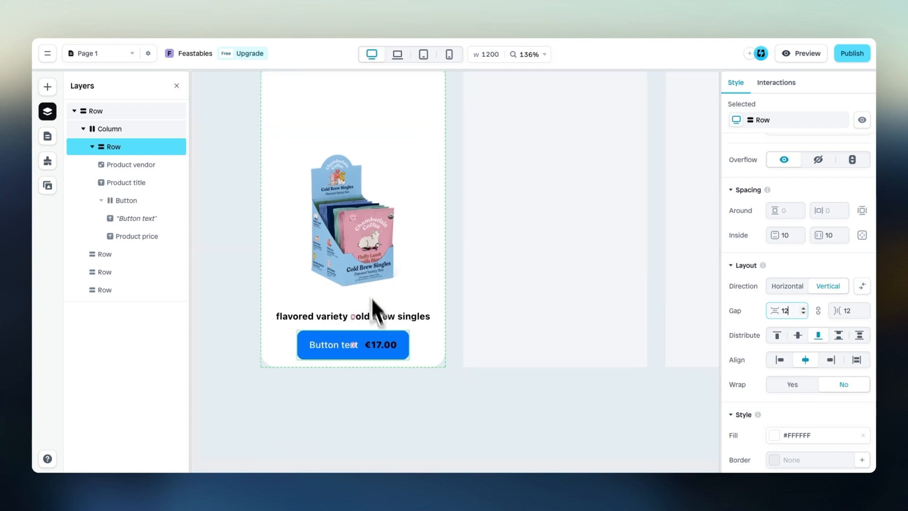
scroll(364, 204, "down", 1)
scroll(347, 285, "left", 1)
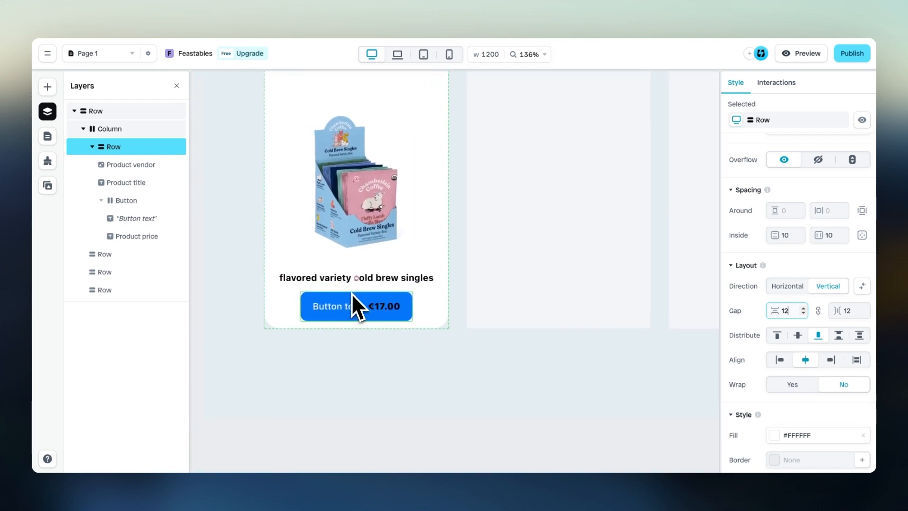
left_click(46, 90)
left_click_drag(122, 173, 350, 325)
Step: Add an icon to the new row and change it to the plain star, searching the icons for "star"
mouse_move(93, 239)
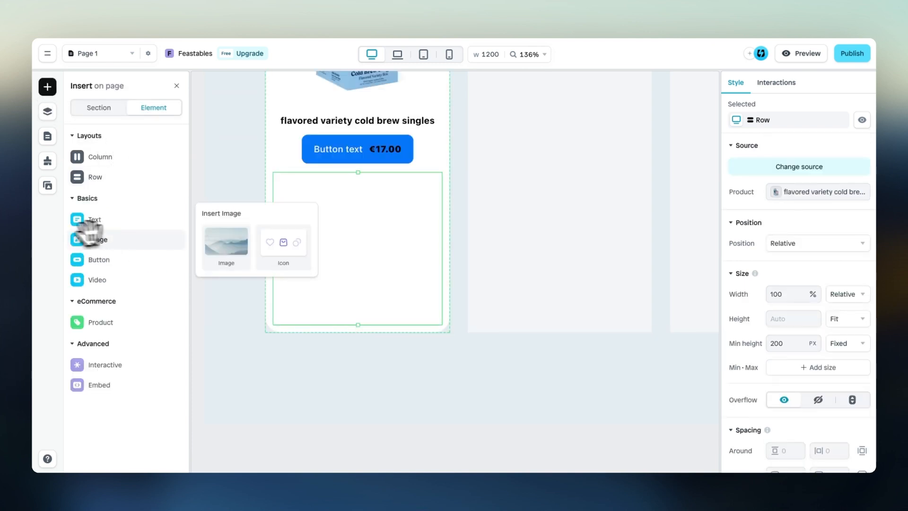
left_click(284, 244)
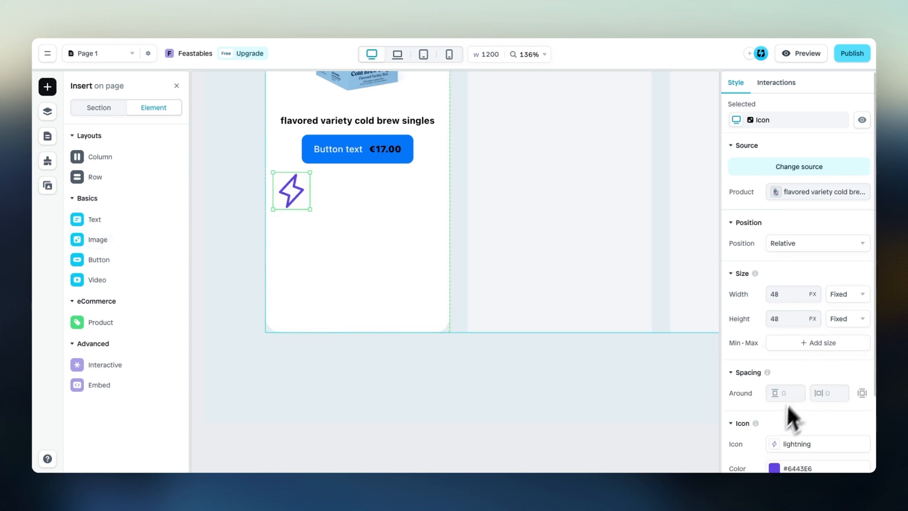
scroll(787, 404, "down", 2)
left_click(780, 347)
type("star")
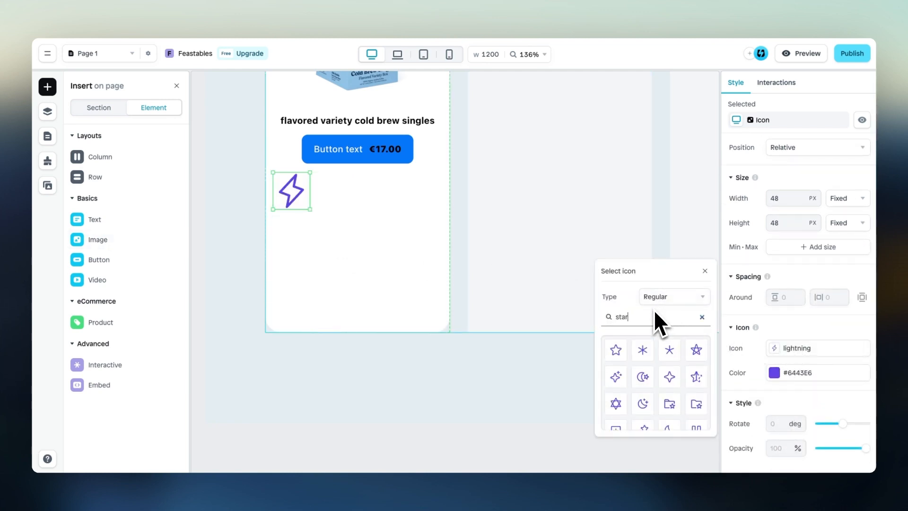
left_click(619, 347)
Step: Switch the icon type to the filled style and choose its solid star
left_click(769, 351)
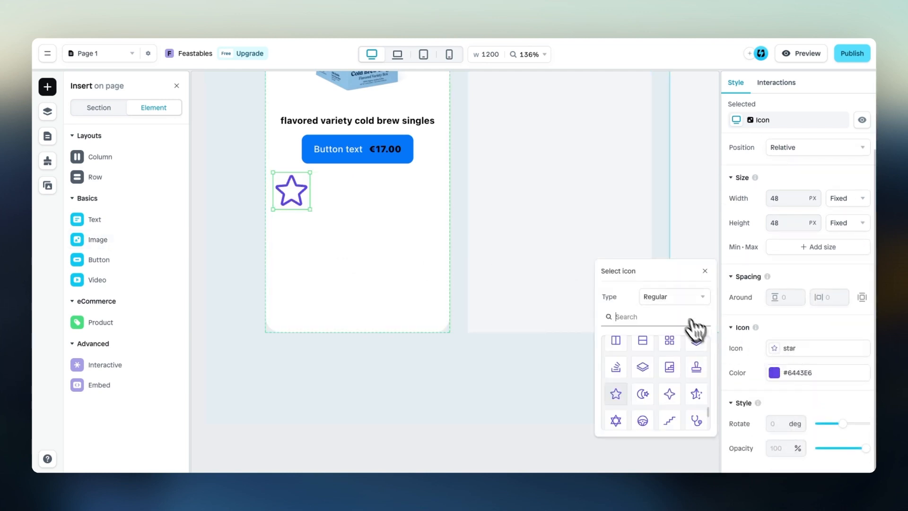
left_click(679, 296)
left_click(662, 377)
left_click(617, 394)
Step: Change the star icon's color to the yellow #E4D939
left_click(774, 373)
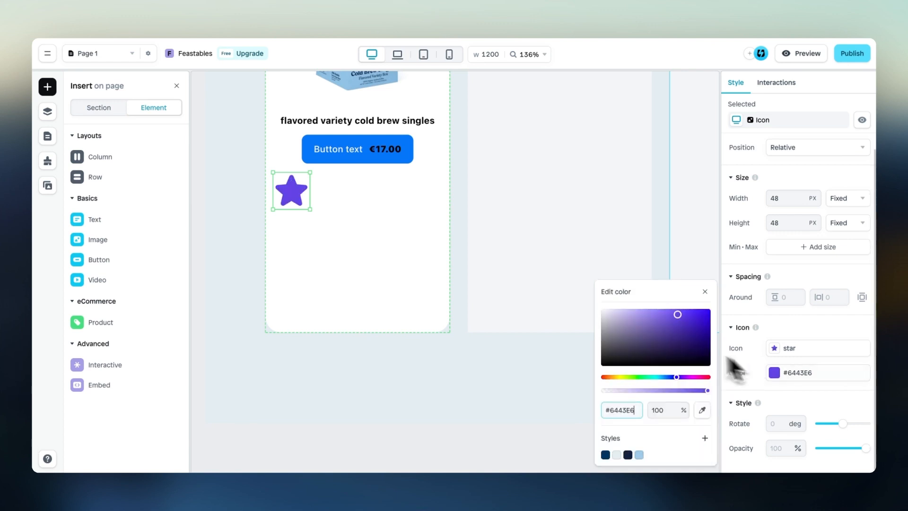
left_click_drag(628, 377, 621, 379)
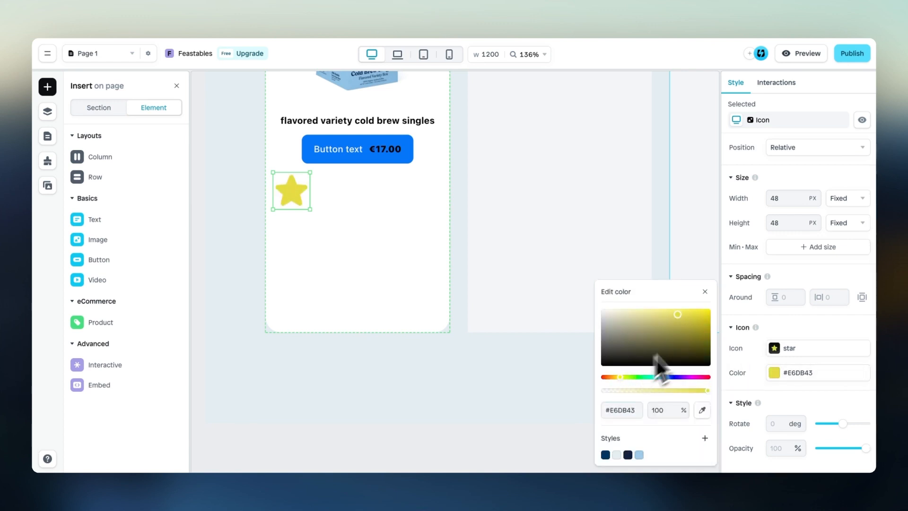
left_click_drag(684, 315, 682, 316)
left_click(705, 292)
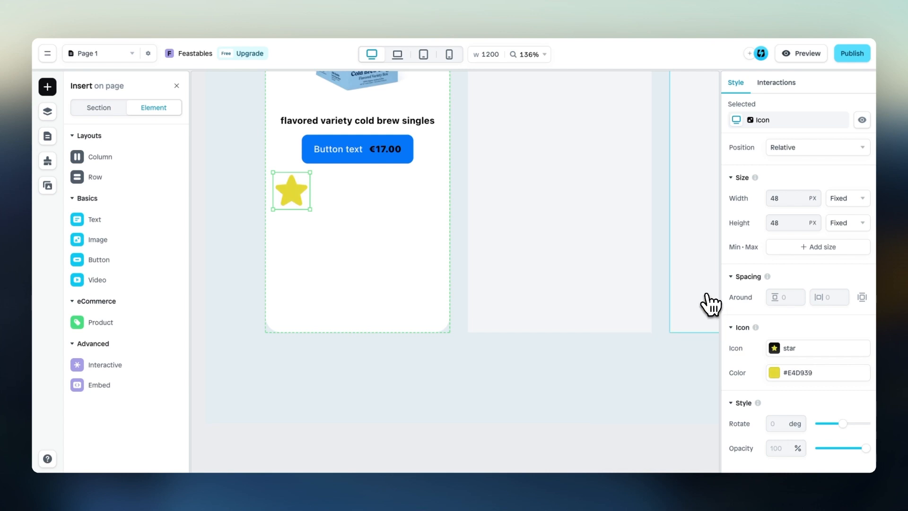
Step: Resize the star icon to 15 px wide and 15 px high
left_click(787, 197)
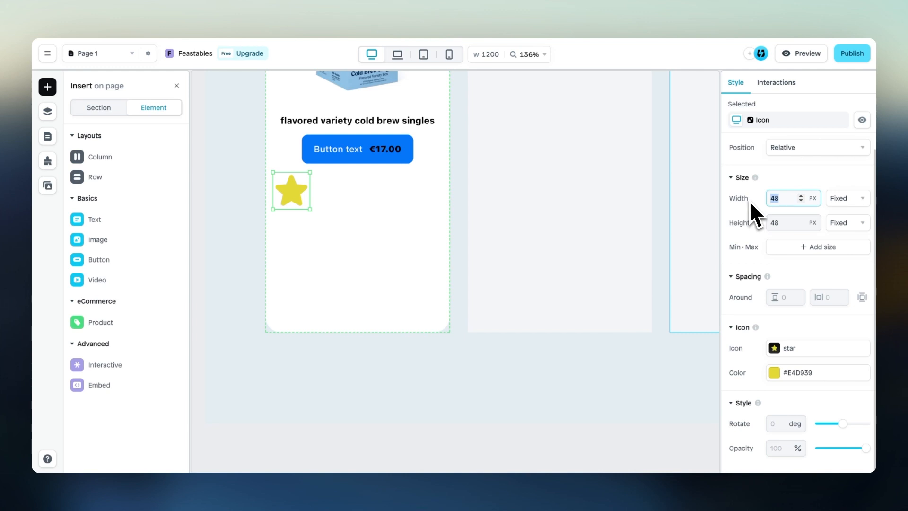
type("15")
left_click(779, 222)
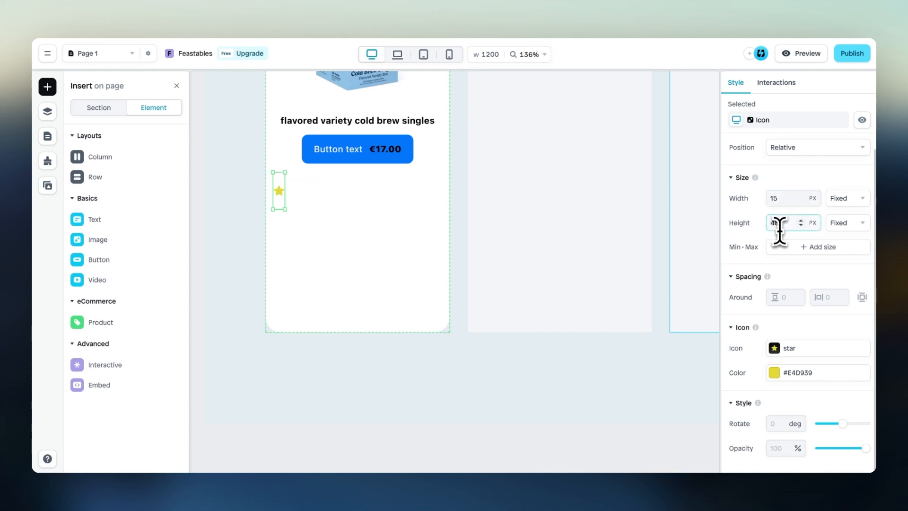
type("15")
Step: Duplicate the yellow star icon twice within its row to make three stars
left_click(326, 198)
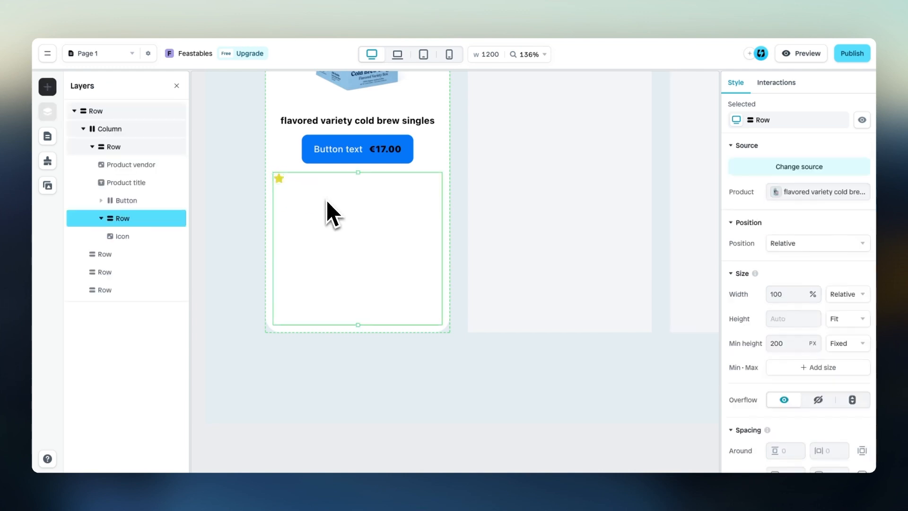
left_click(284, 180)
key("ctrl+d")
key("ctrl+d")
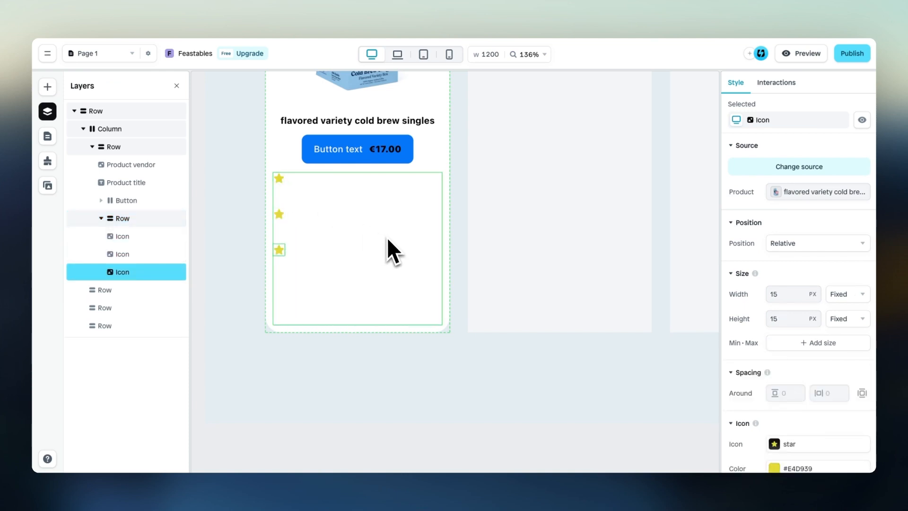
Step: Set the layout direction of the container holding the stars to horizontal
scroll(745, 317, "down", 2)
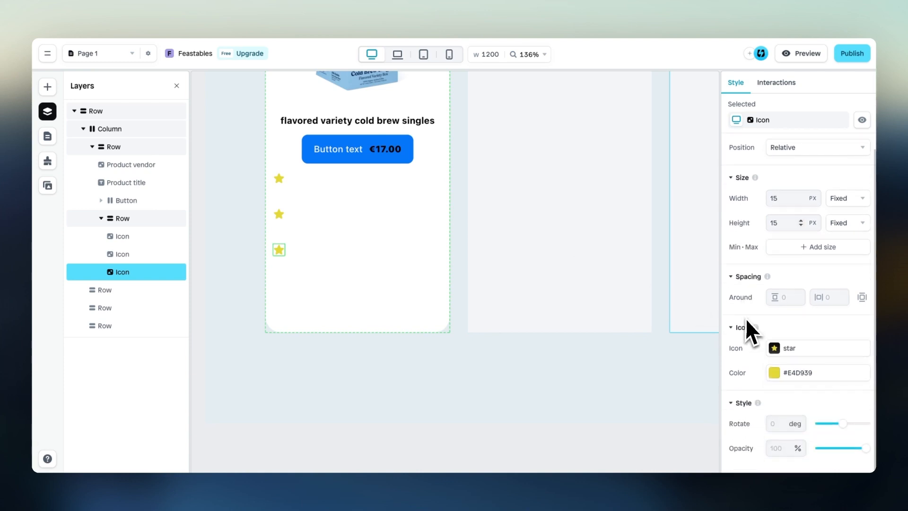
left_click(373, 252)
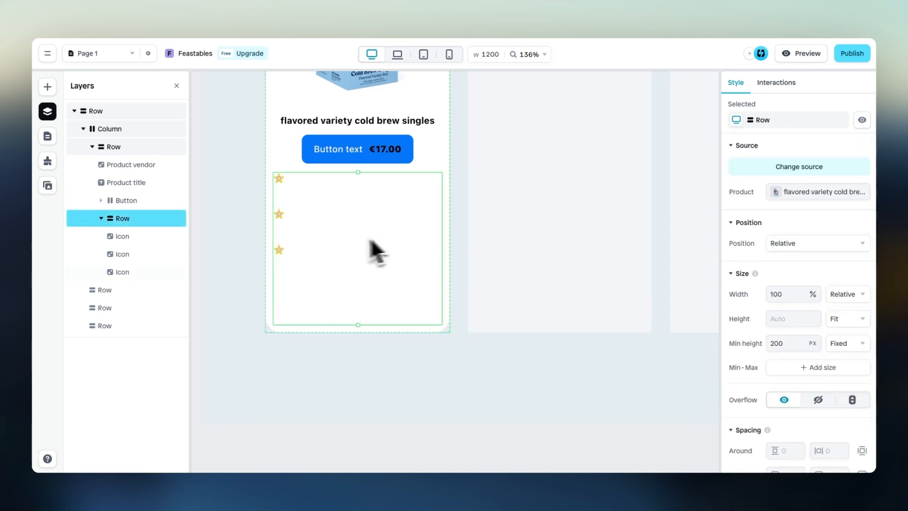
scroll(740, 314, "down", 6)
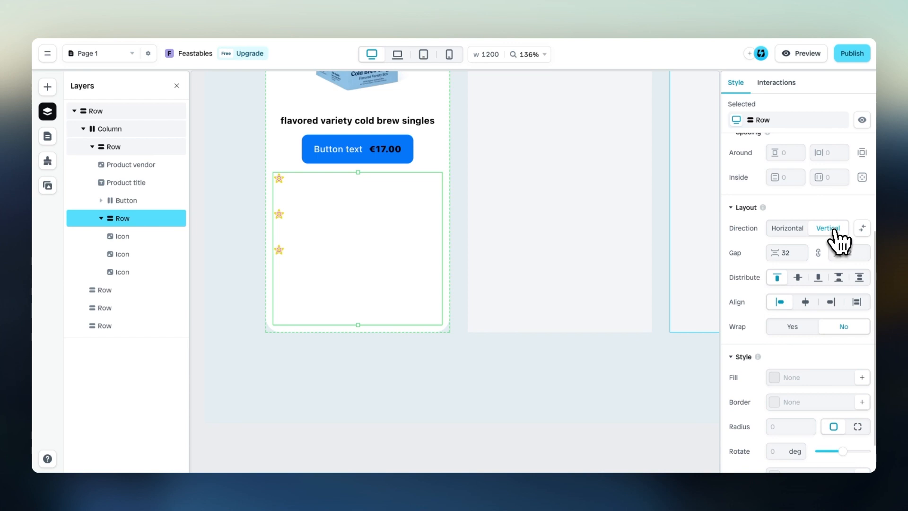
left_click(789, 230)
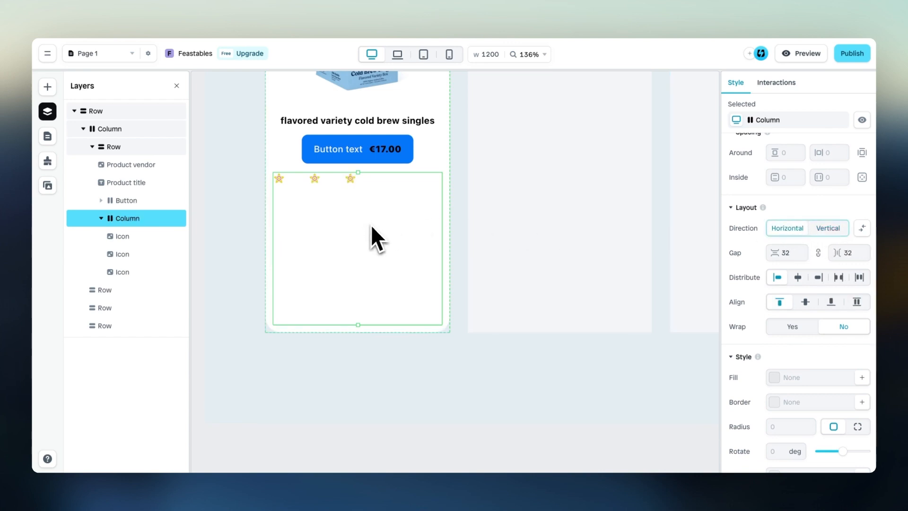
Step: Set the gap between the stars in the horizontal container to 6
scroll(787, 284, "up", 1)
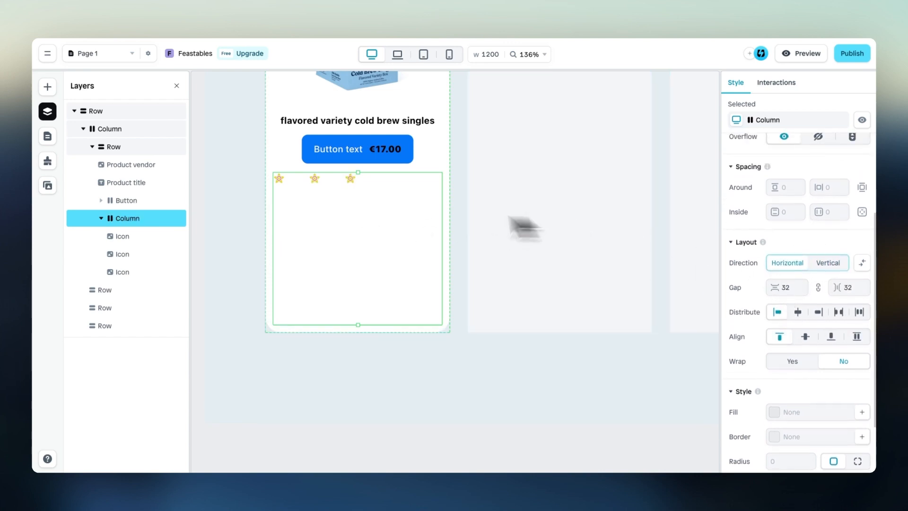
scroll(790, 325, "down", 1)
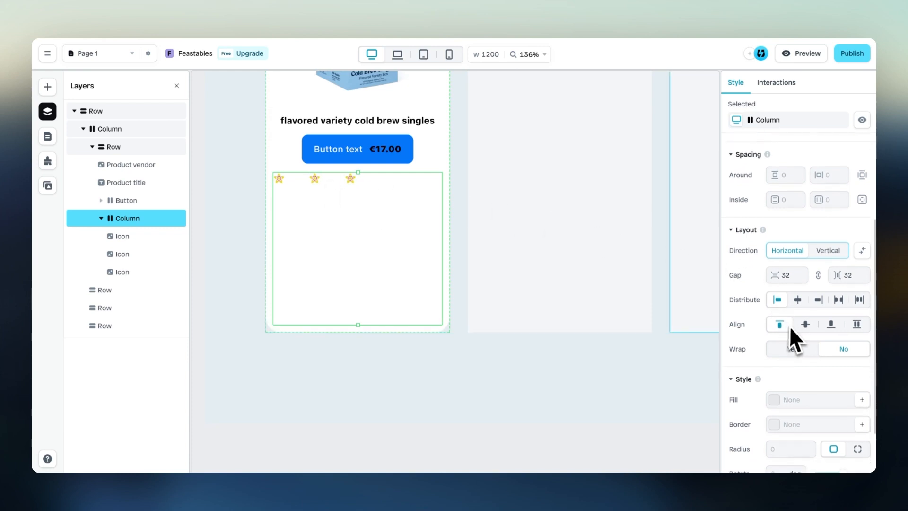
left_click(790, 276)
type("12")
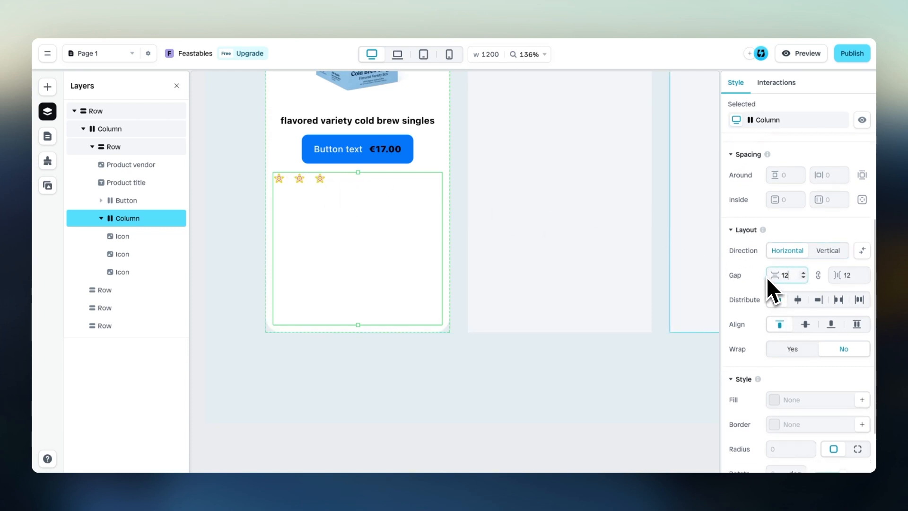
key("BackSpace")
key("BackSpace")
type("6")
Step: Duplicate the last star icon twice to complete a five-star rating
scroll(290, 189, "up", 5)
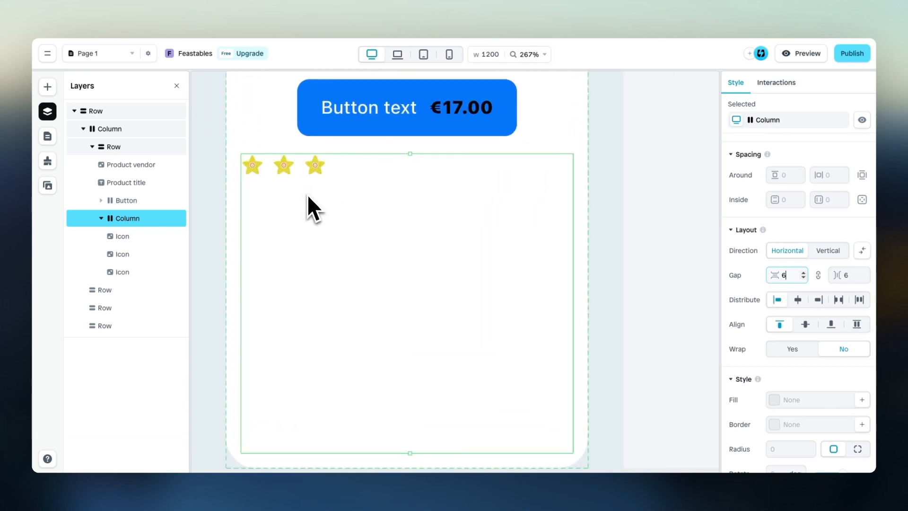
left_click(322, 172)
key("ctrl+d")
key("ctrl+d")
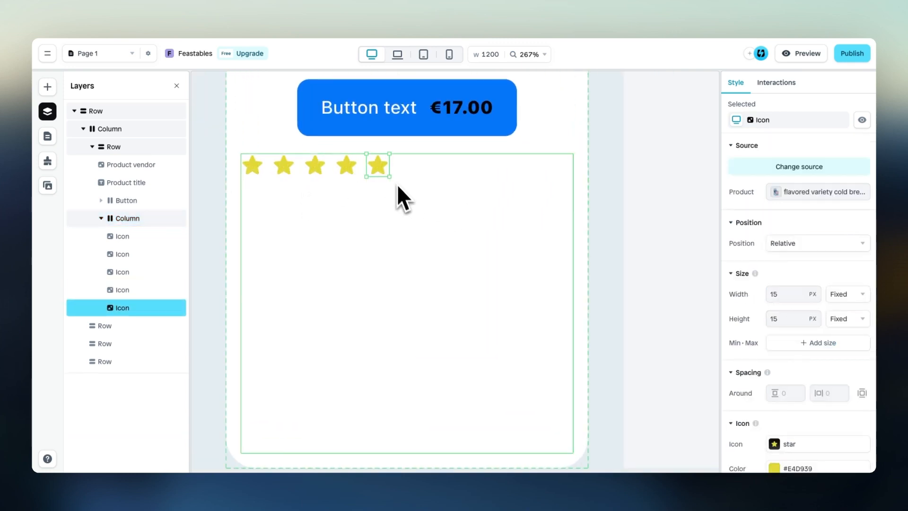
Step: Add a text element after the fifth star in the same row, reading "10 reviews"
scroll(388, 201, "down", 3)
scroll(382, 205, "up", 1)
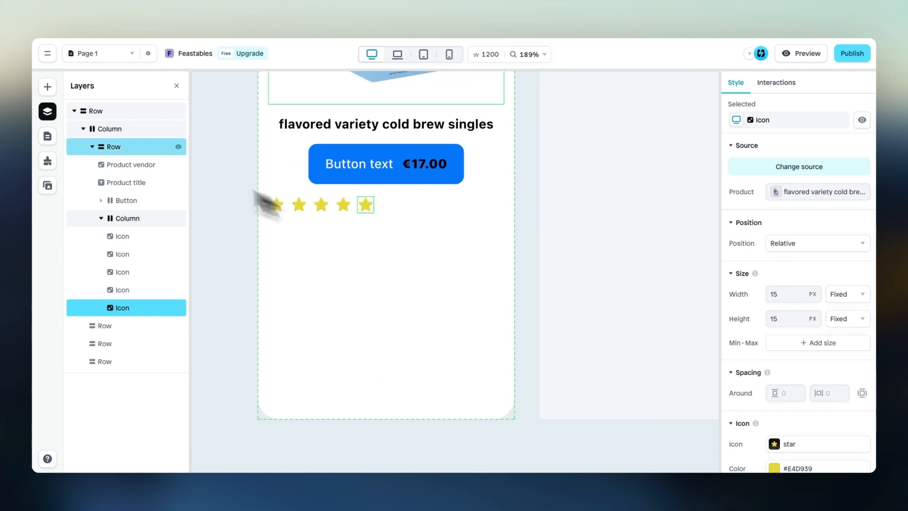
left_click(47, 87)
mouse_move(122, 233)
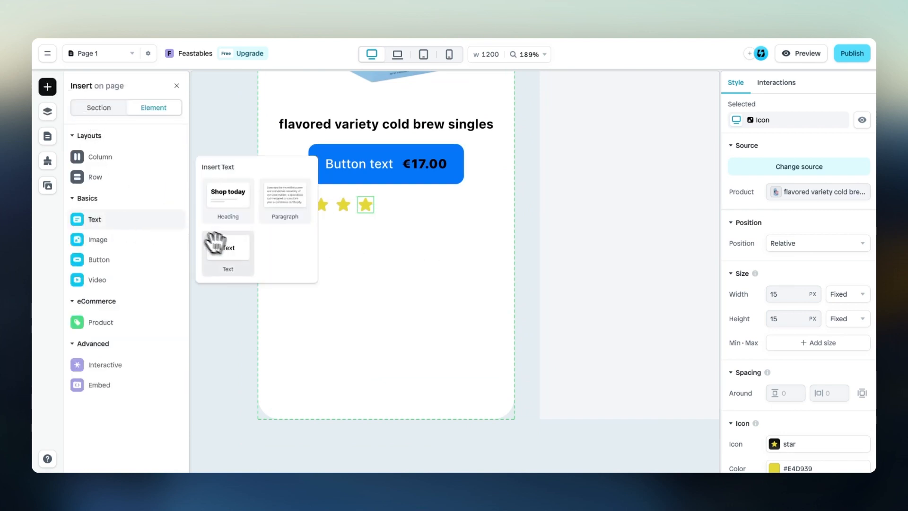
left_click_drag(218, 246, 405, 212)
double_click(405, 211)
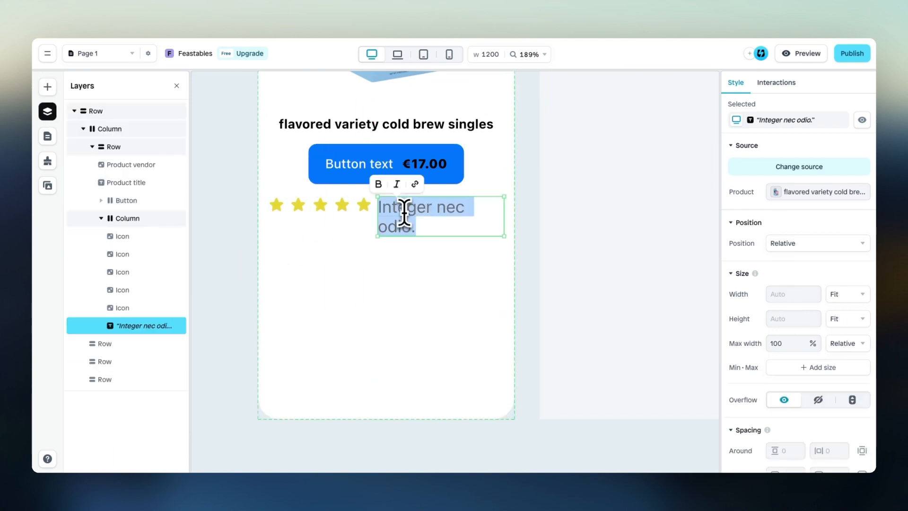
type("10 reviews")
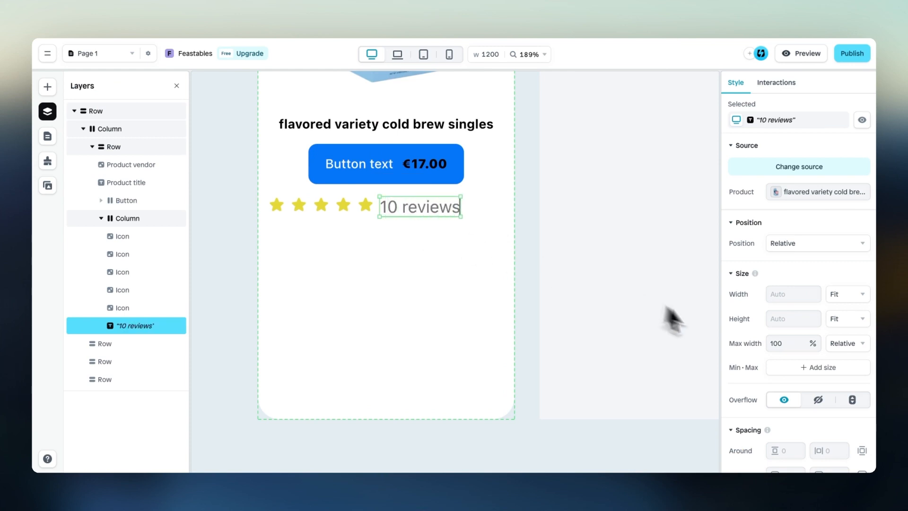
Step: Reduce the font size of the "10 reviews" text to 12 px
scroll(764, 332, "down", 5)
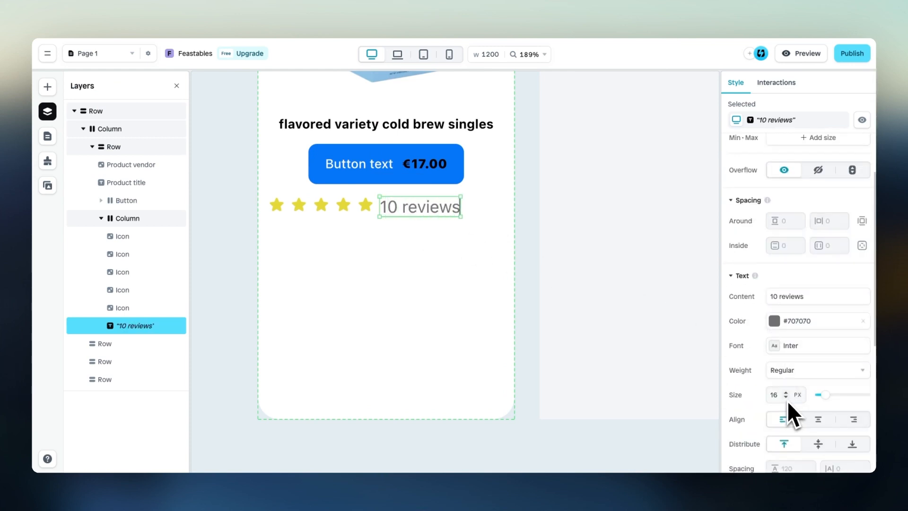
left_click(786, 397)
left_click(785, 397)
left_click(786, 397)
left_click(786, 397)
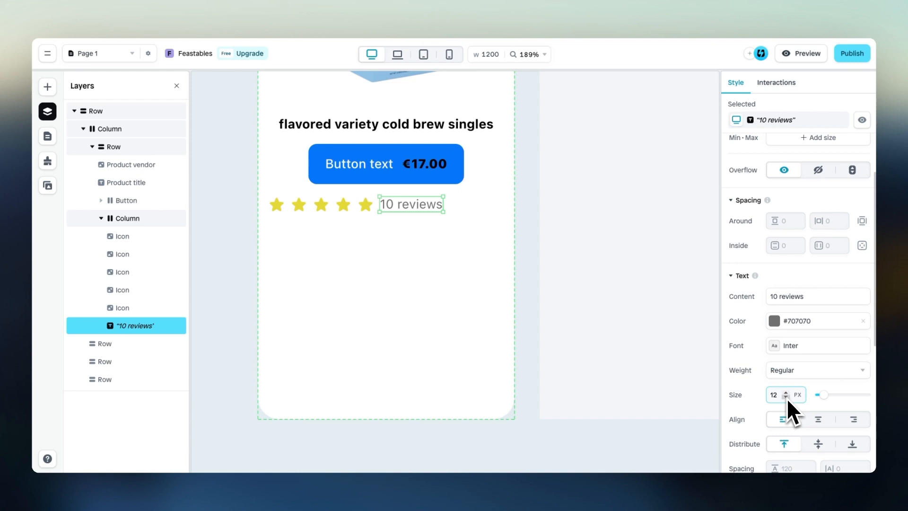
Step: Clear the minimum height of the star rating container so it fits its contents
left_click(396, 240)
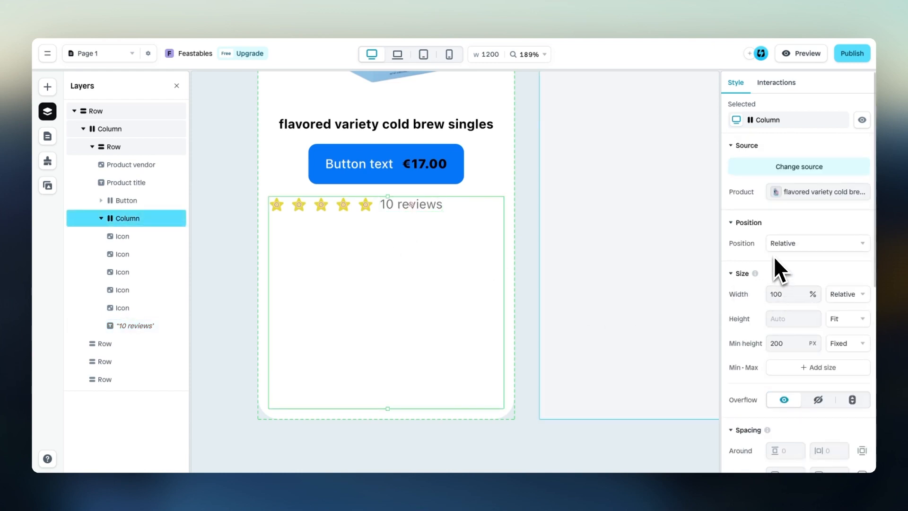
scroll(771, 308, "down", 2)
double_click(789, 273)
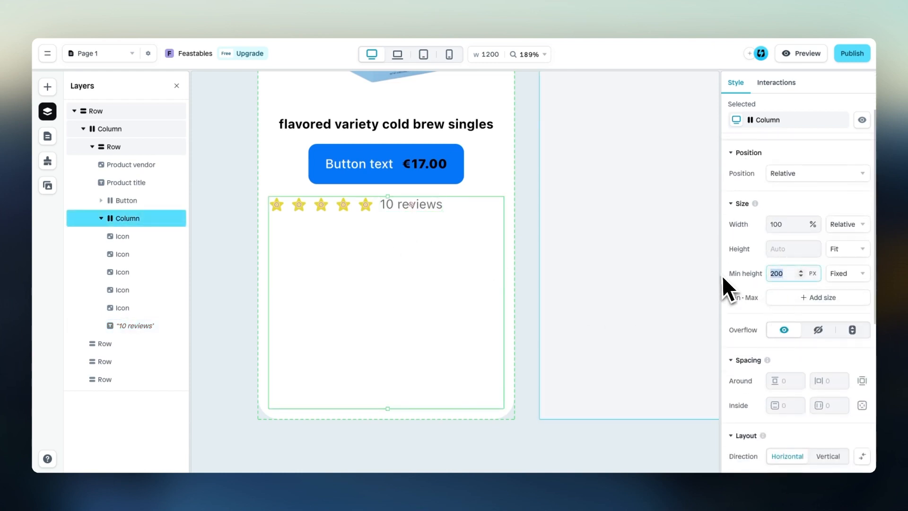
key("BackSpace")
scroll(420, 318, "down", 3)
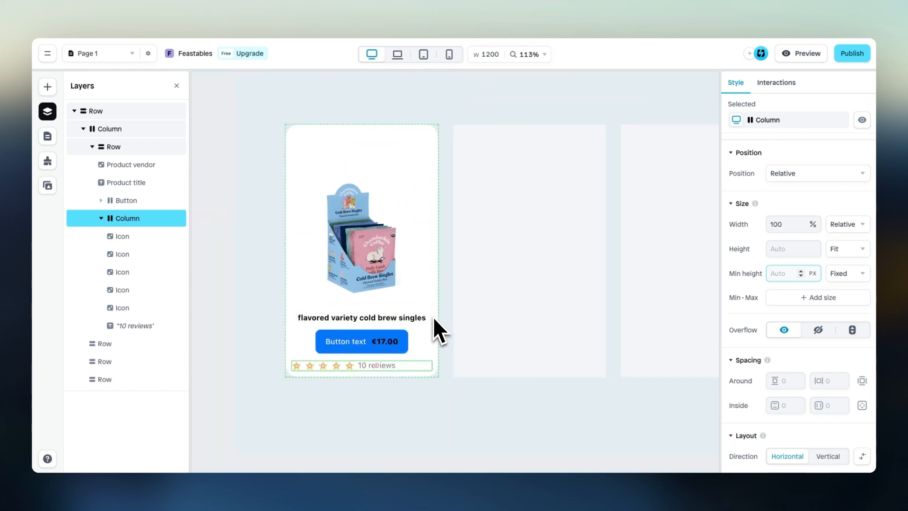
Step: Restyle the product title in dark navy and change the button label to "add -" before the price
scroll(433, 317, "down", 1)
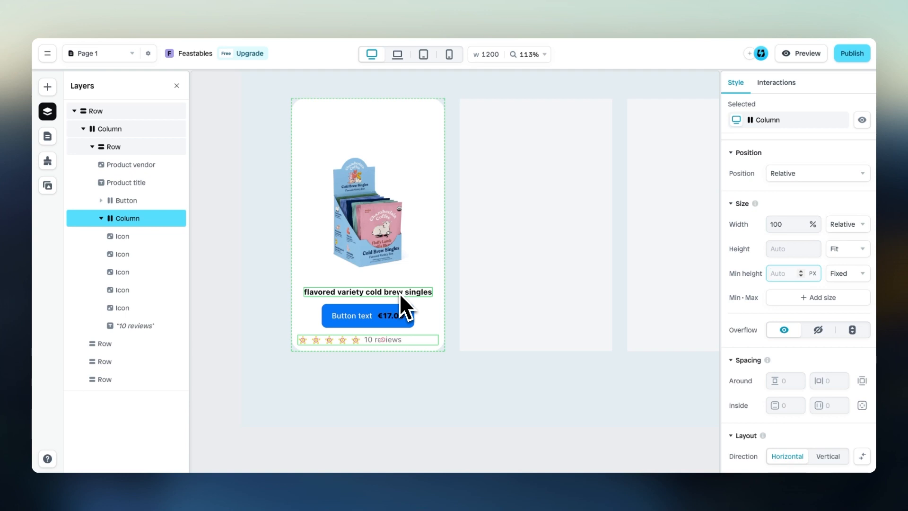
left_click(386, 294)
scroll(387, 293, "up", 5)
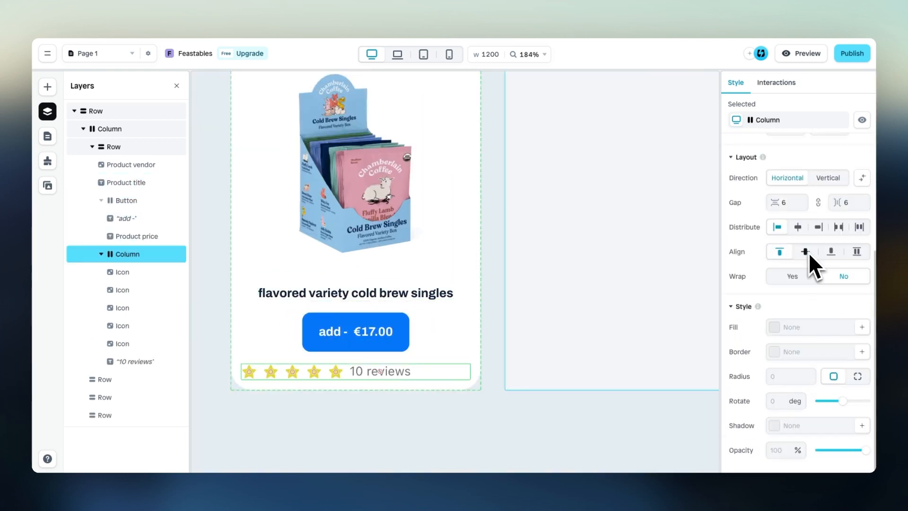
Step: Center the star rating row and restyle the card in dark navy, with "10 reviews" in Archivo and Color 3
left_click(617, 419)
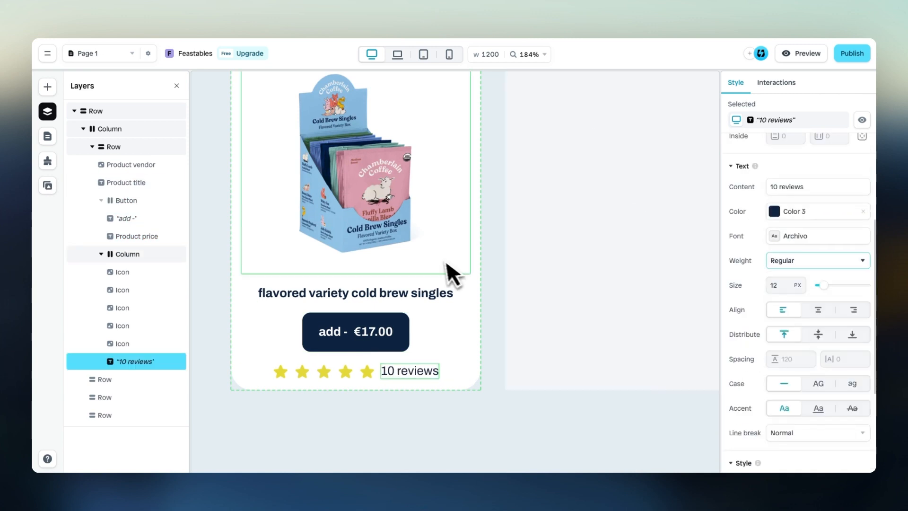
scroll(447, 255, "down", 3)
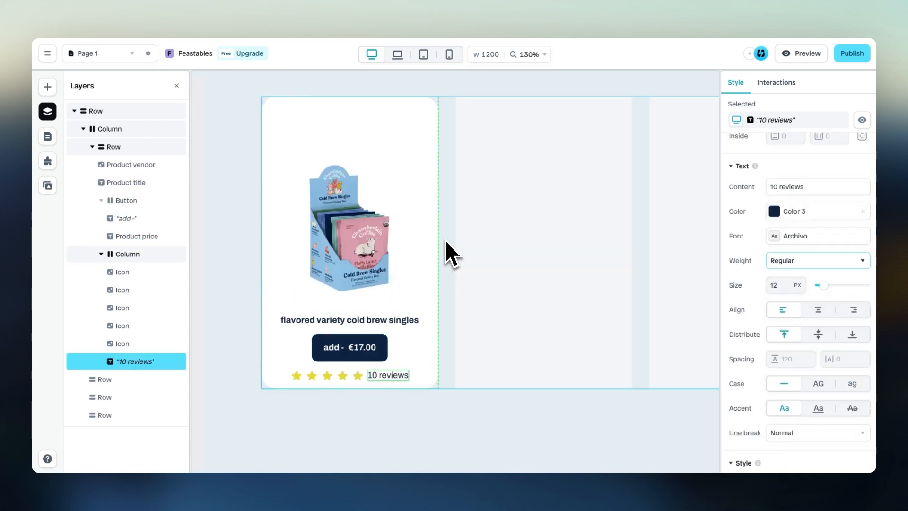
Step: Change the price button's width to Relative and set it to 80%
left_click(384, 344)
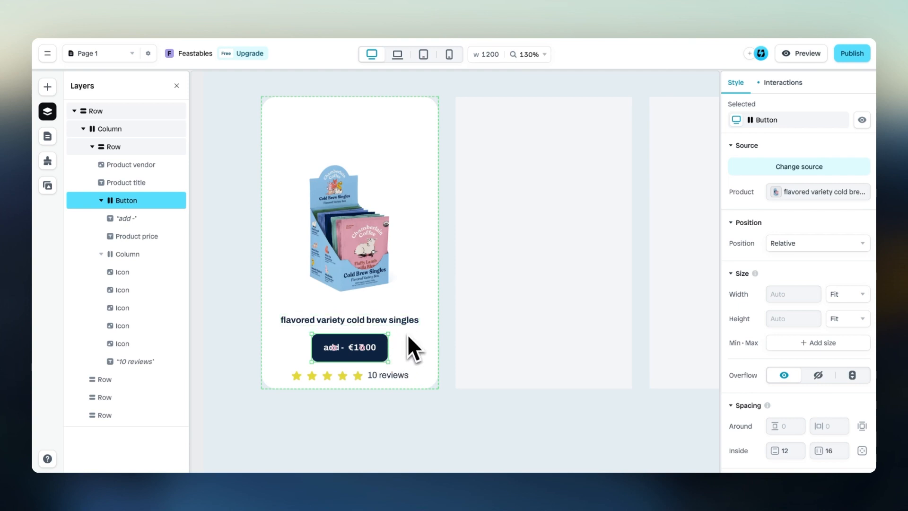
scroll(410, 334, "down", 1)
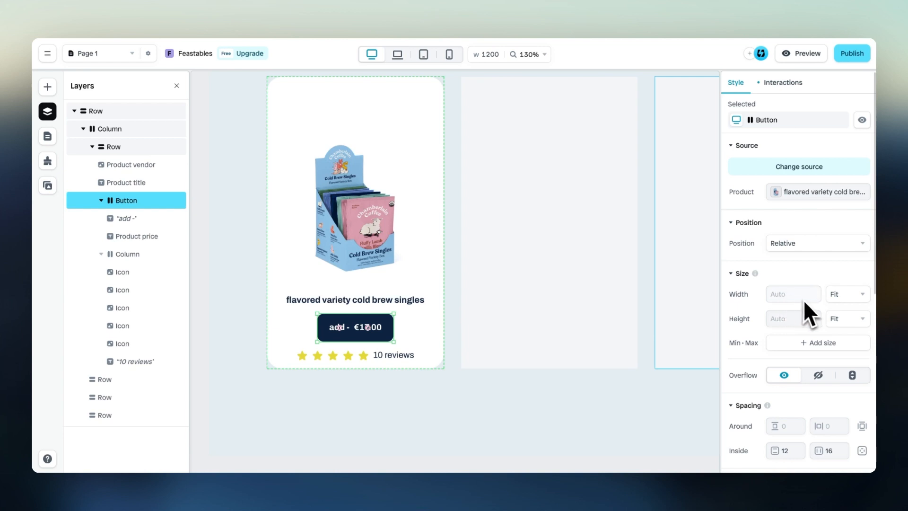
left_click(855, 298)
left_click(850, 362)
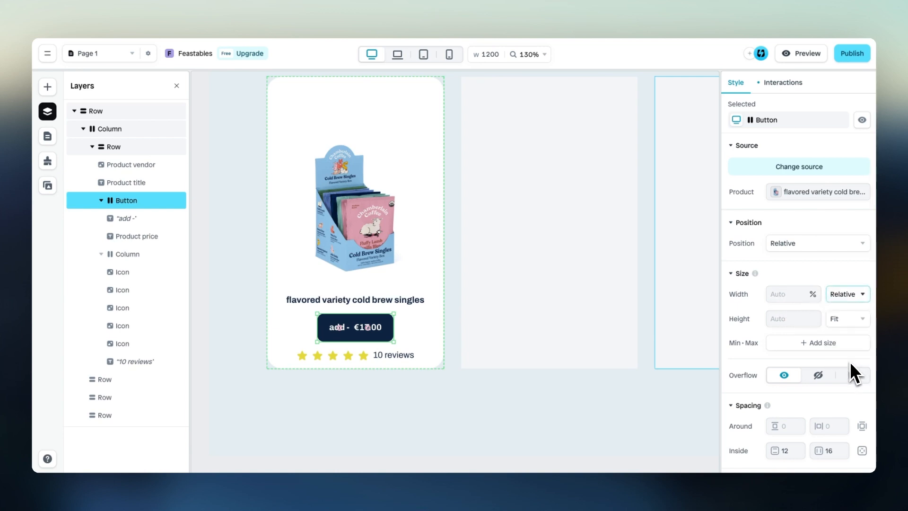
left_click(785, 294)
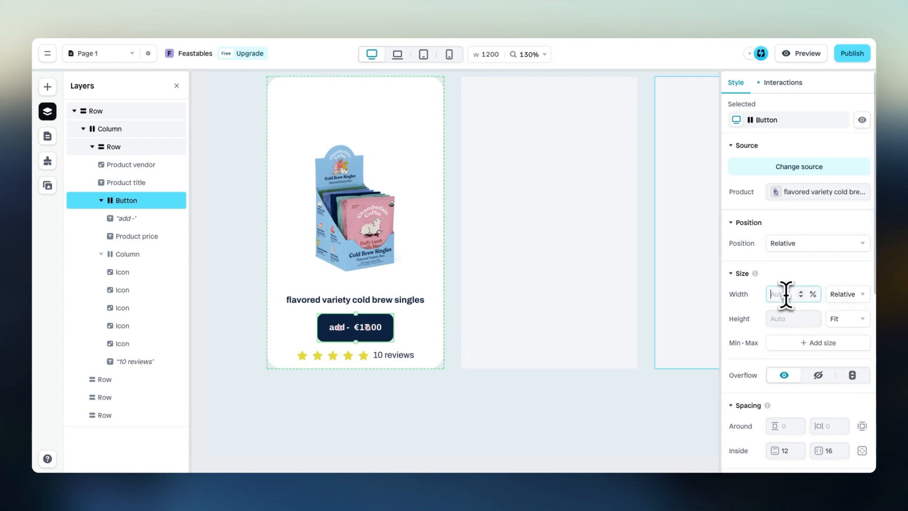
type("80")
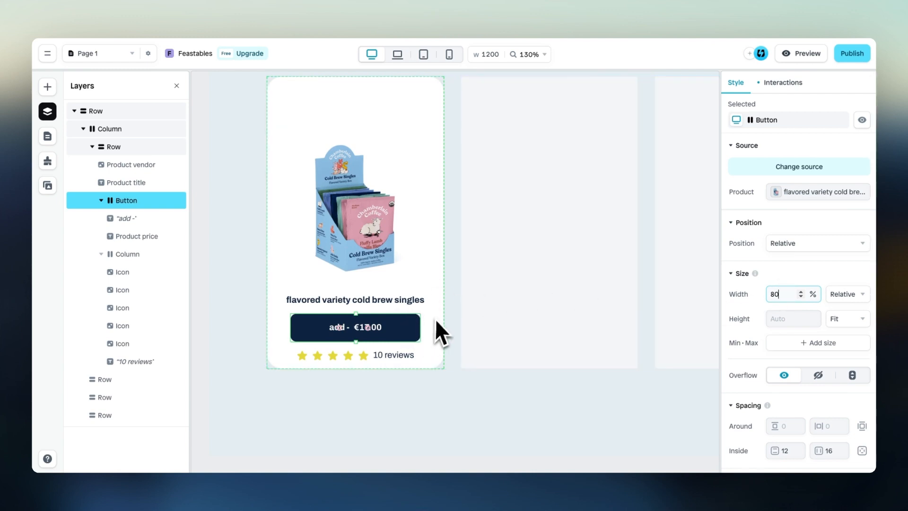
scroll(391, 325, "down", 1)
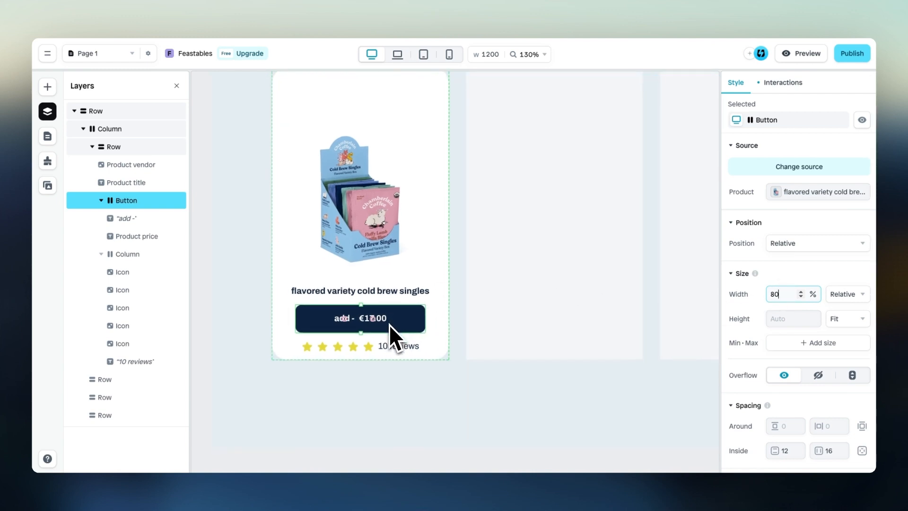
Step: Set the vertical inside spacing of the price button to 16
scroll(376, 325, "up", 2)
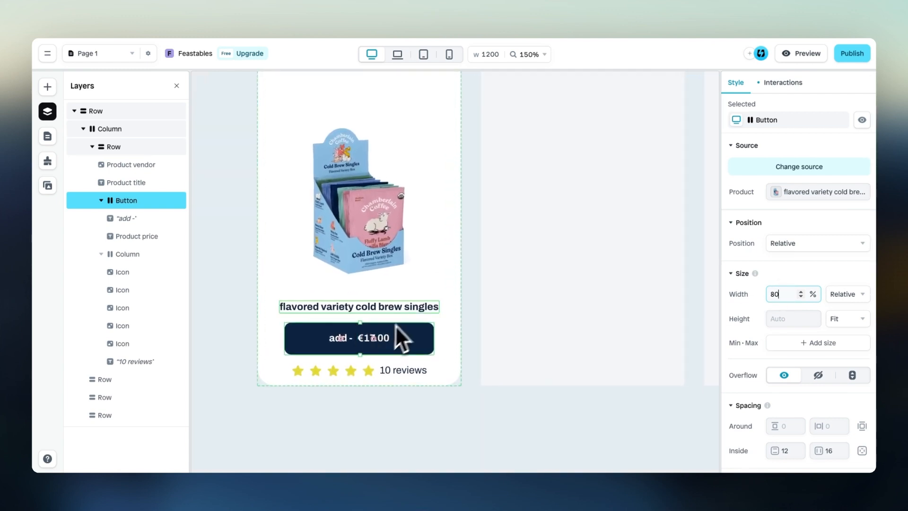
scroll(365, 350, "up", 2)
scroll(353, 354, "down", 3)
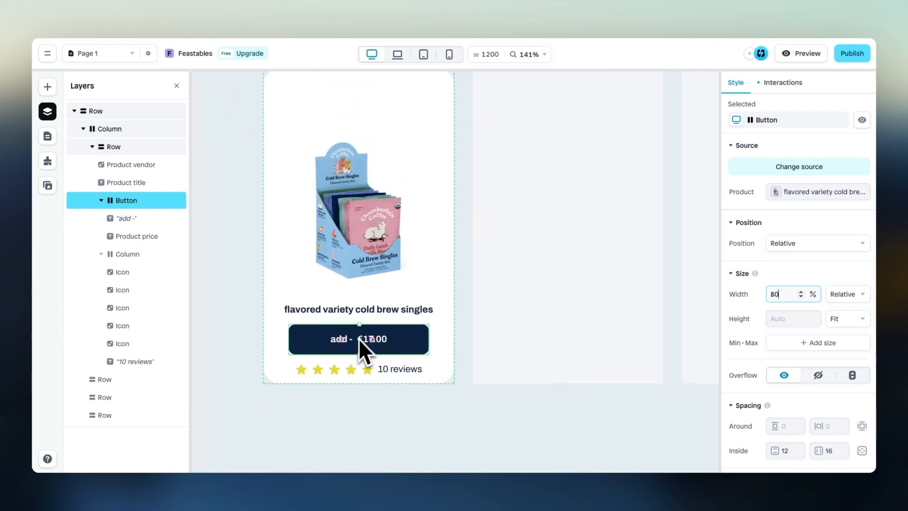
scroll(803, 310, "down", 3)
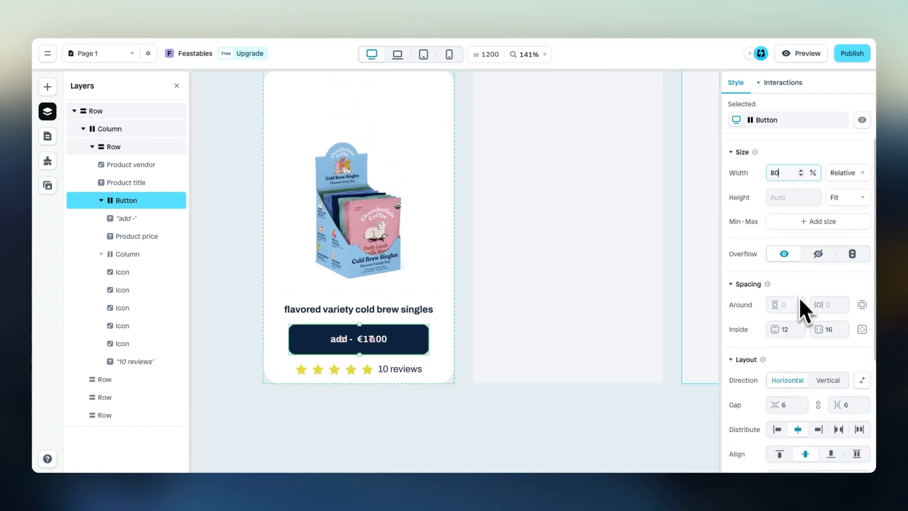
left_click(790, 330)
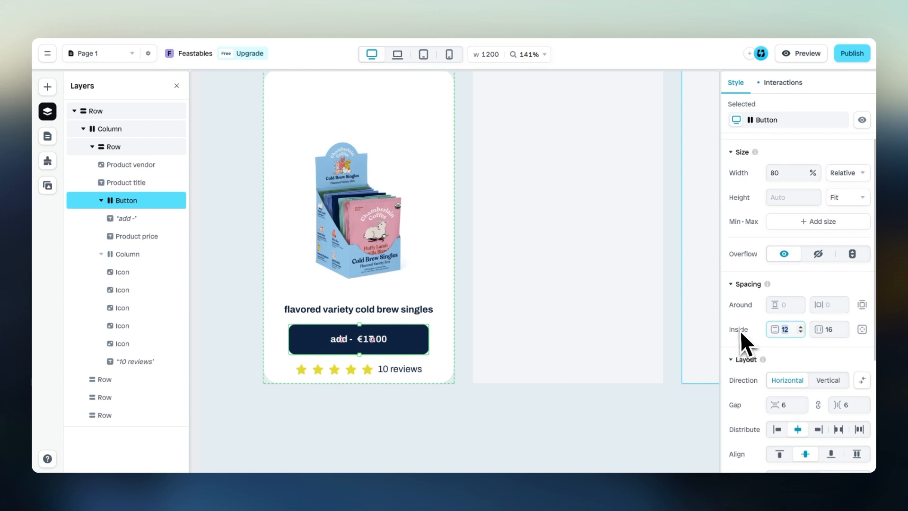
type("16")
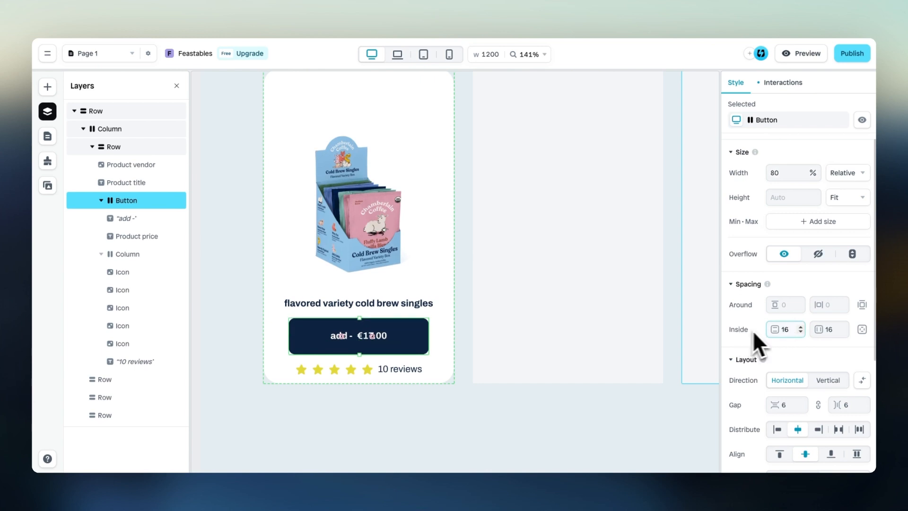
Step: Set the vertical inside spacing of the first product card's row to 24
scroll(411, 311, "down", 1)
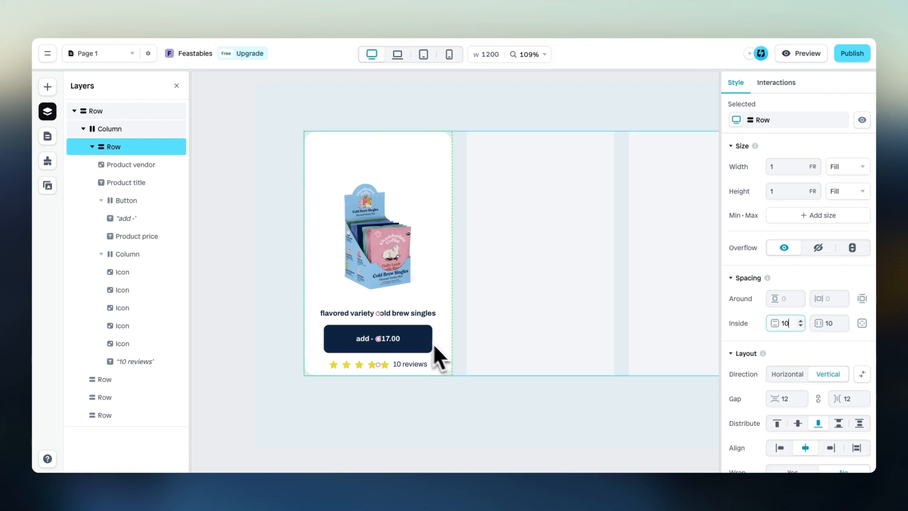
scroll(399, 349, "up", 3)
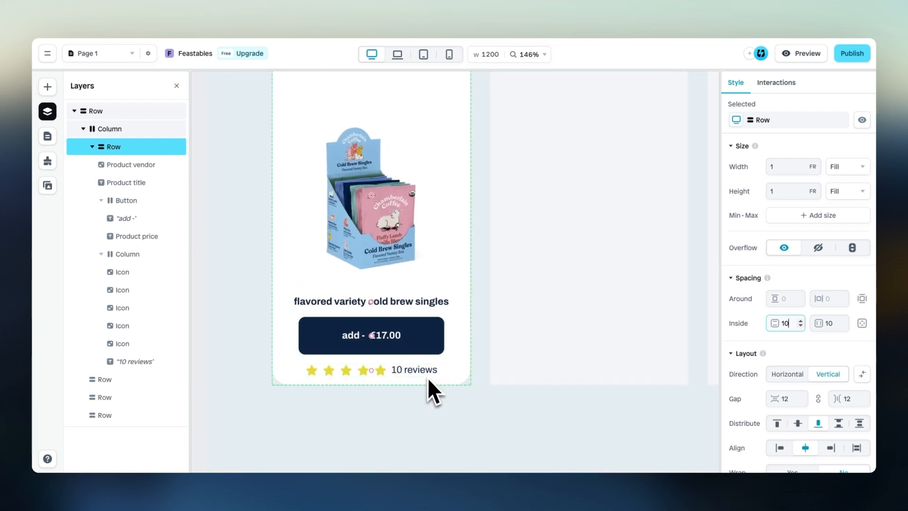
double_click(785, 323)
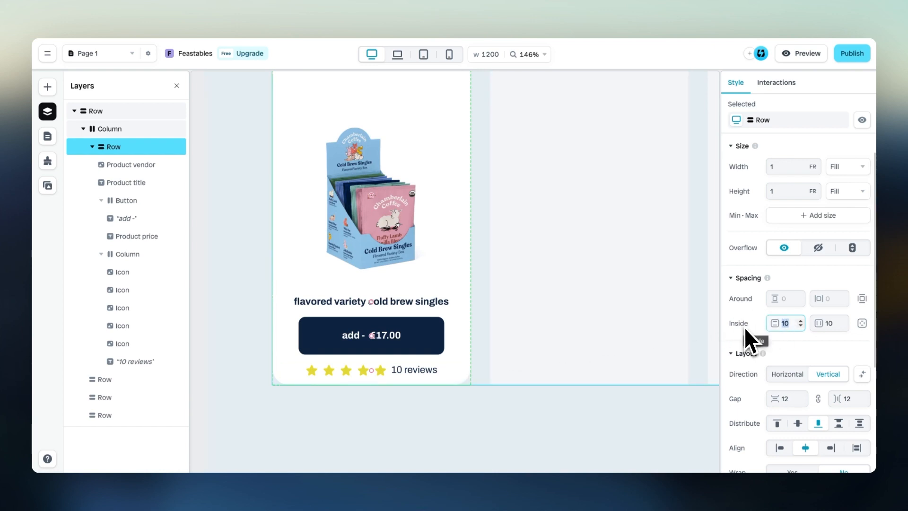
type("24")
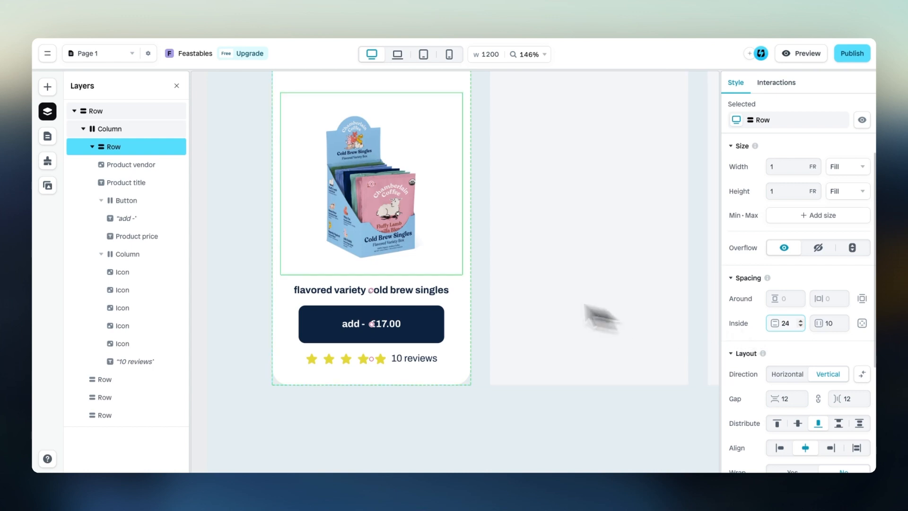
scroll(419, 261, "down", 5)
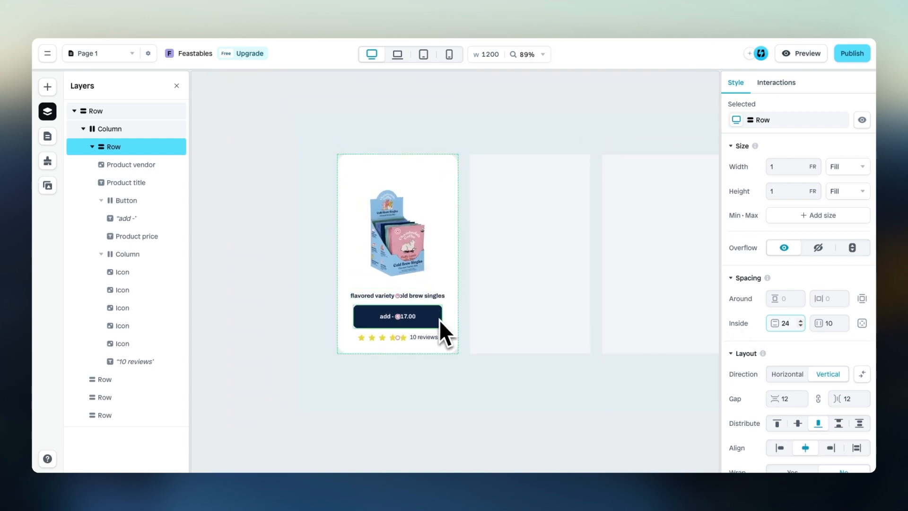
scroll(428, 309, "up", 3)
scroll(428, 310, "up", 1)
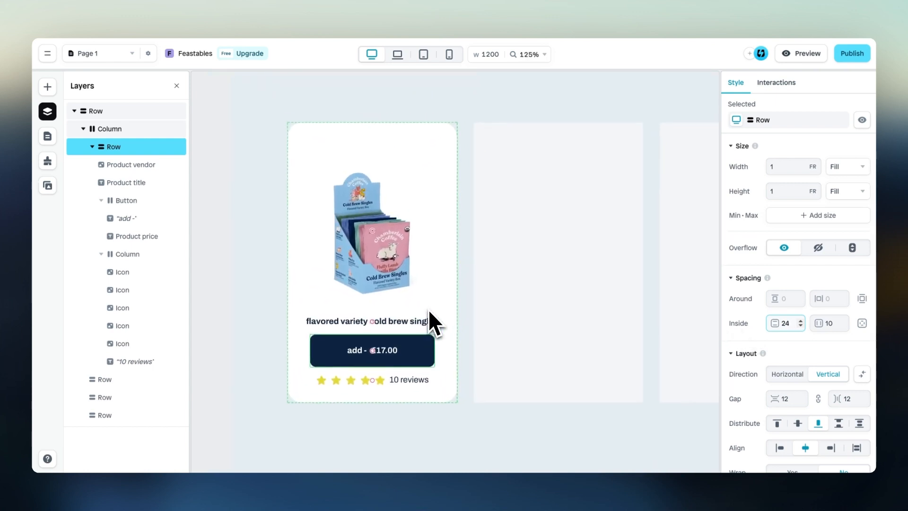
Step: Insert a single row above the image in the first product card and set its position to Absolute
left_click(52, 89)
mouse_move(109, 177)
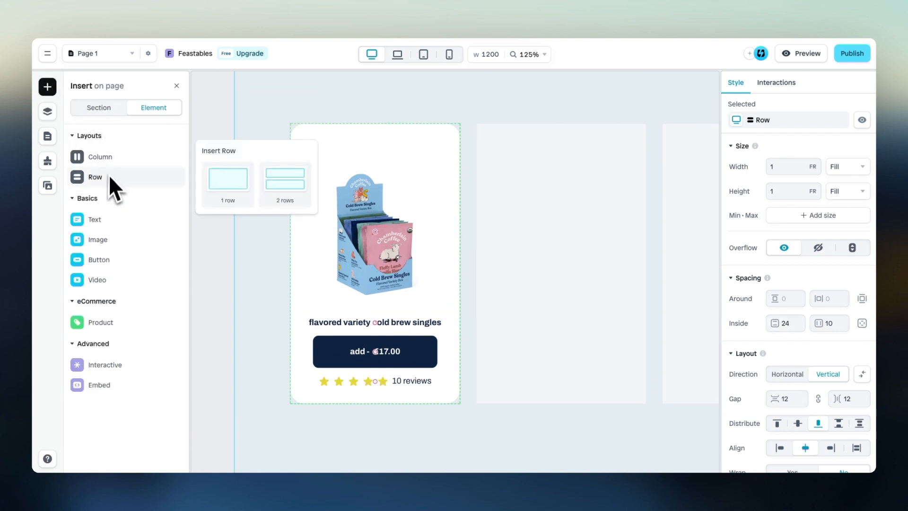
left_click_drag(228, 179, 369, 193)
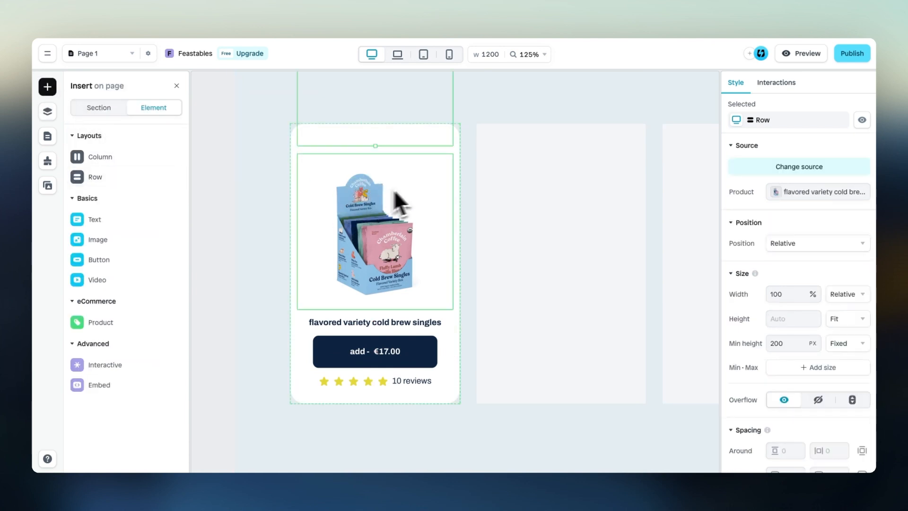
left_click(822, 244)
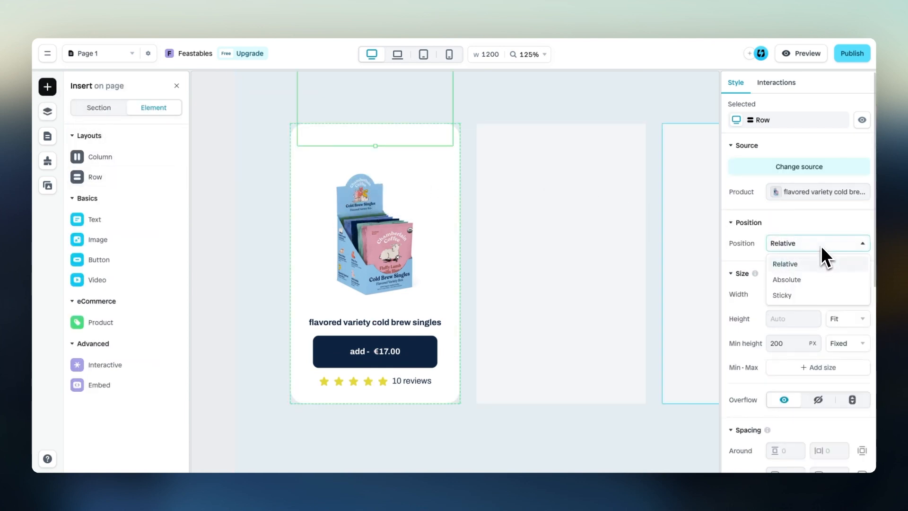
left_click(807, 280)
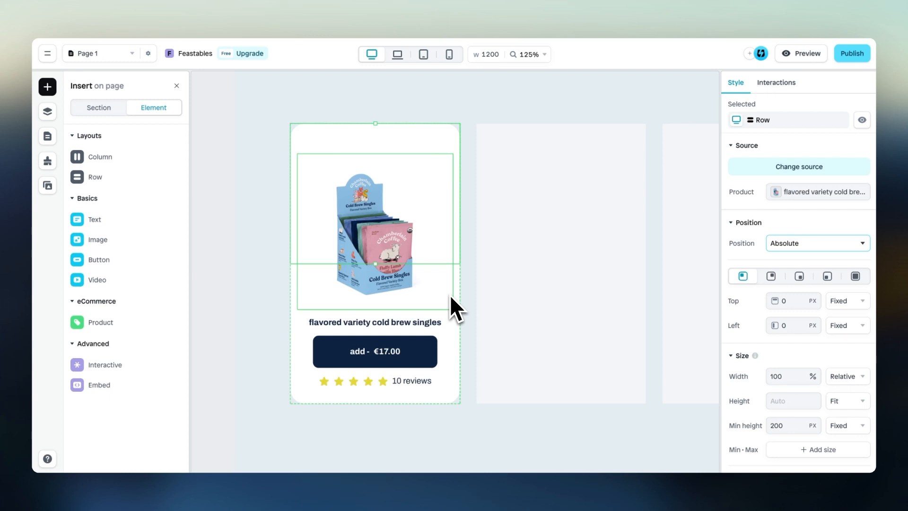
Step: Add a plain text element inside the absolute row and change its content to "new"
left_click(53, 118)
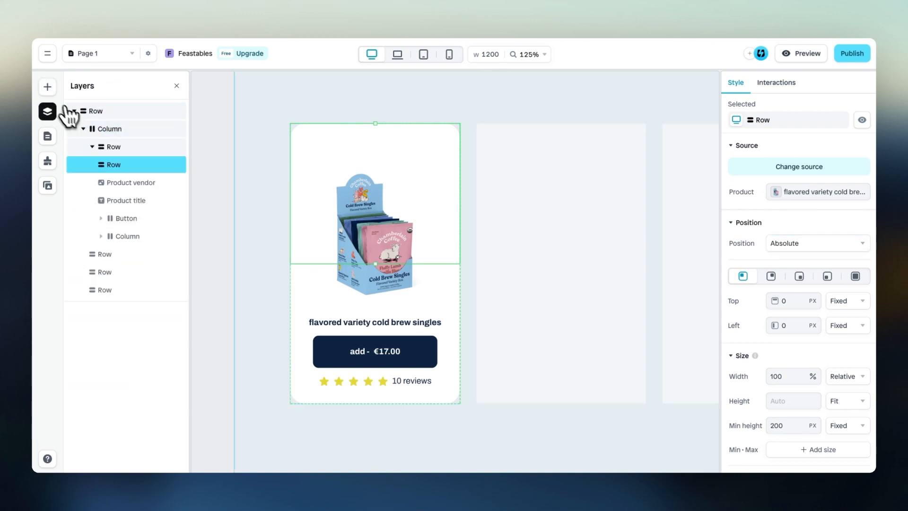
left_click(54, 116)
mouse_move(109, 176)
mouse_move(116, 219)
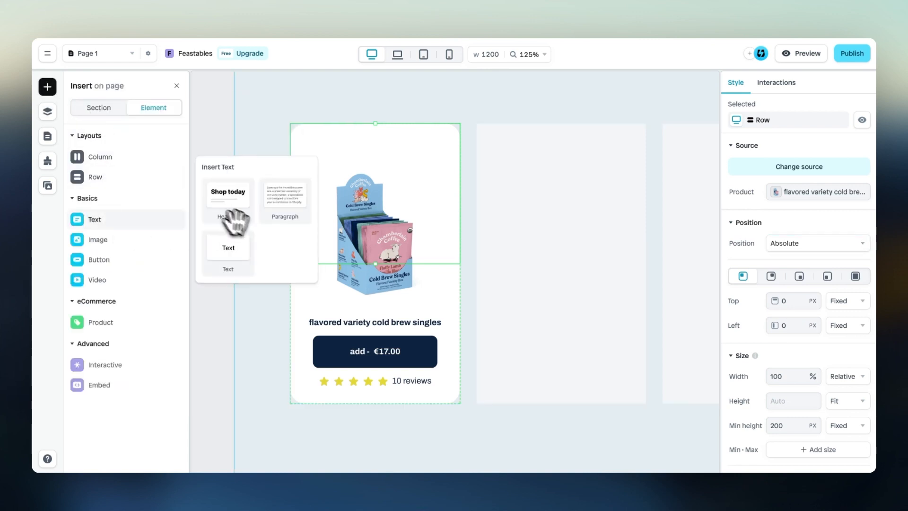
left_click_drag(229, 253, 368, 184)
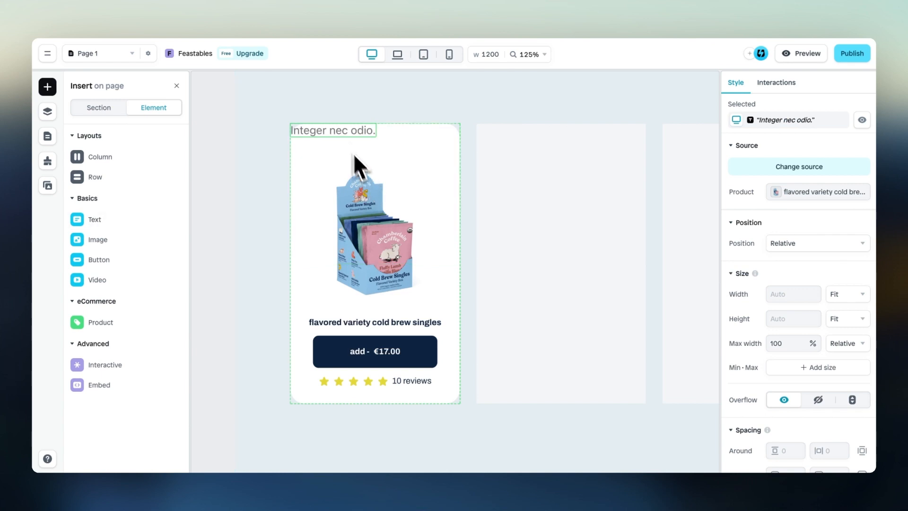
double_click(347, 132)
type("new")
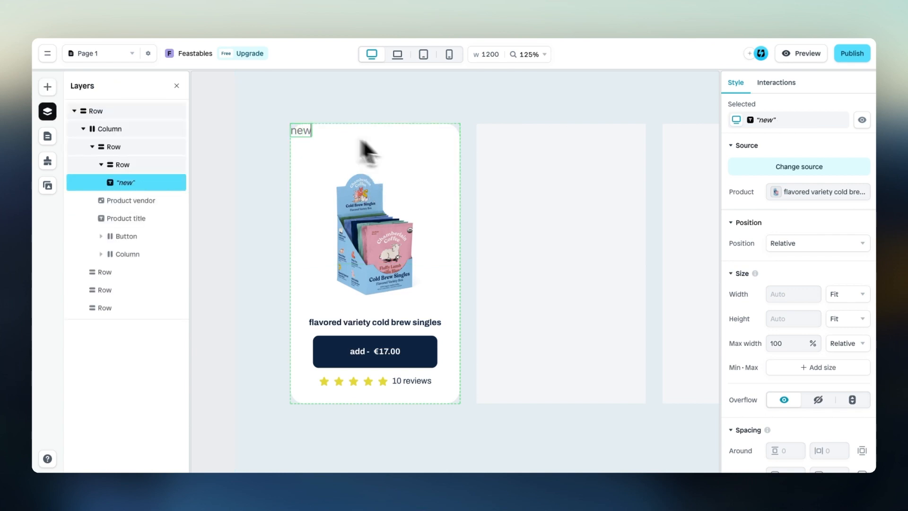
Step: Style the "new" text in Archivo with Bold weight and colour #000000
scroll(757, 326, "down", 5)
left_click(780, 307)
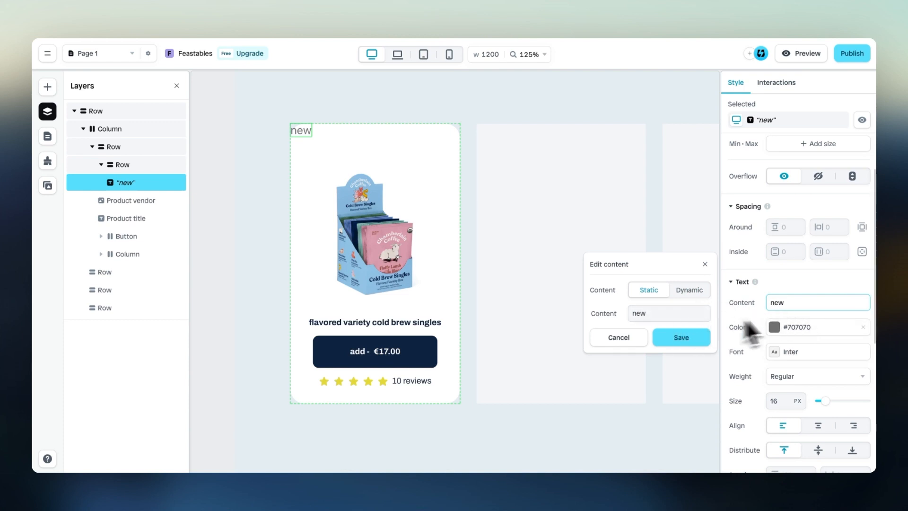
left_click(787, 352)
type("arch")
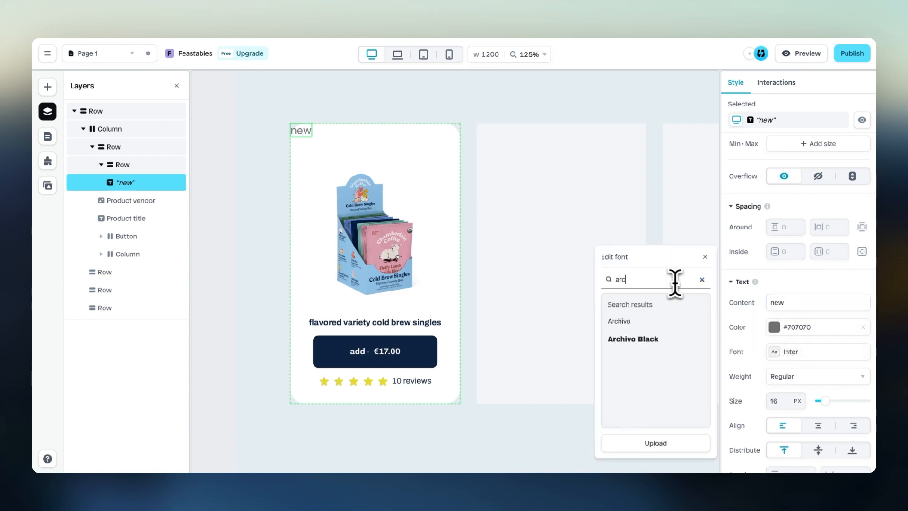
left_click(642, 321)
left_click(785, 378)
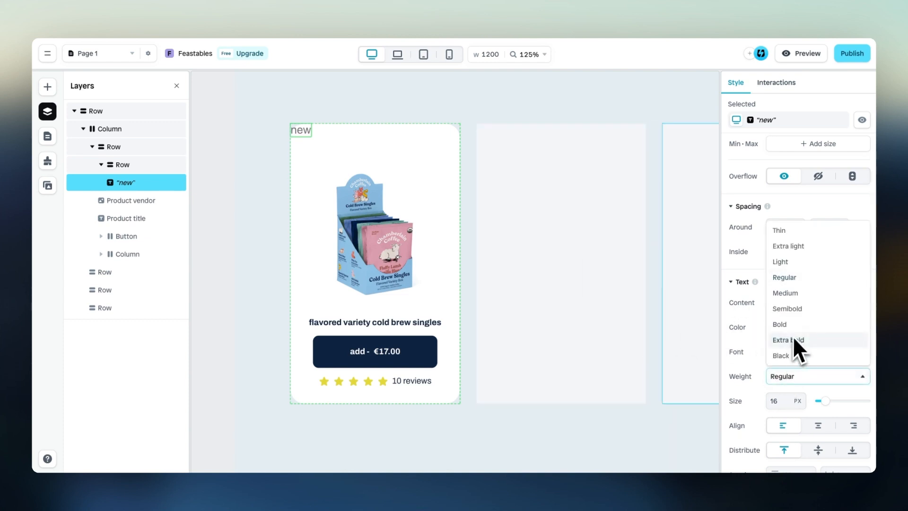
left_click(789, 324)
left_click(774, 327)
left_click_drag(705, 310, 560, 382)
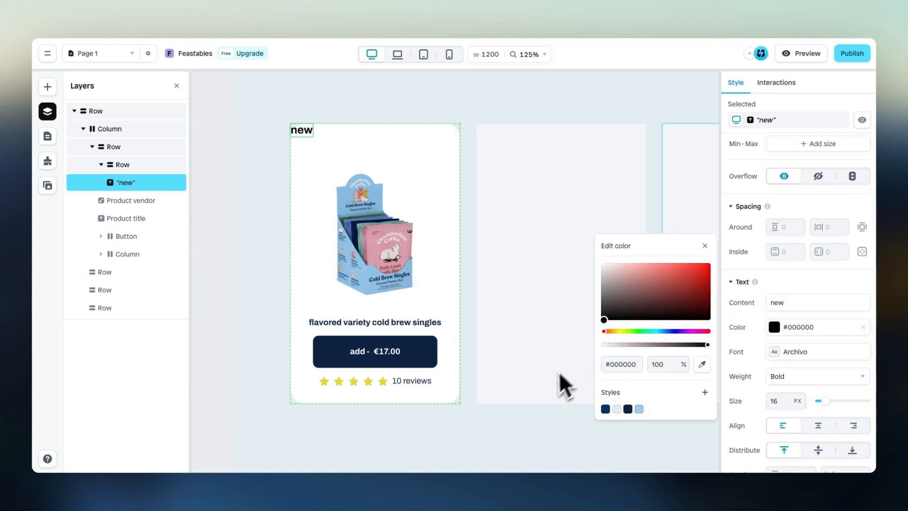
left_click(705, 245)
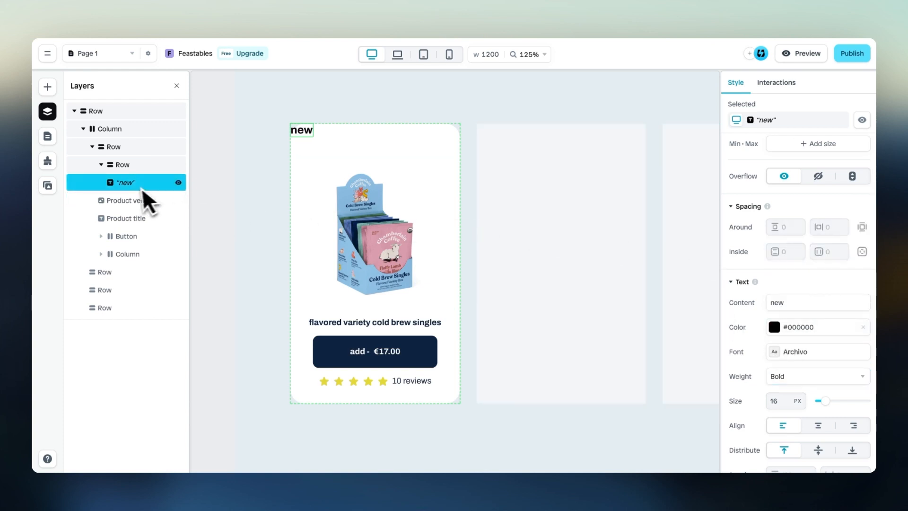
Step: Clear the minimum height of the row that holds the "new" text
left_click(138, 166)
scroll(769, 300, "down", 2)
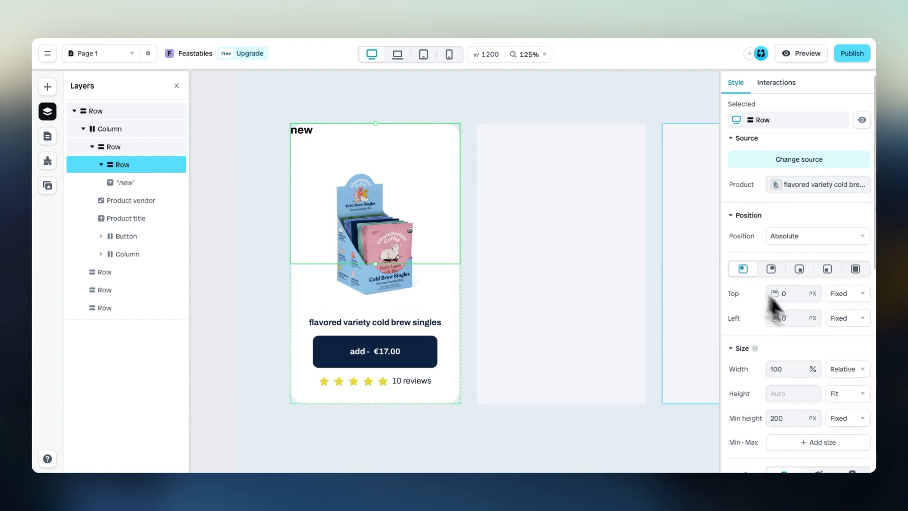
double_click(785, 333)
key("BackSpace")
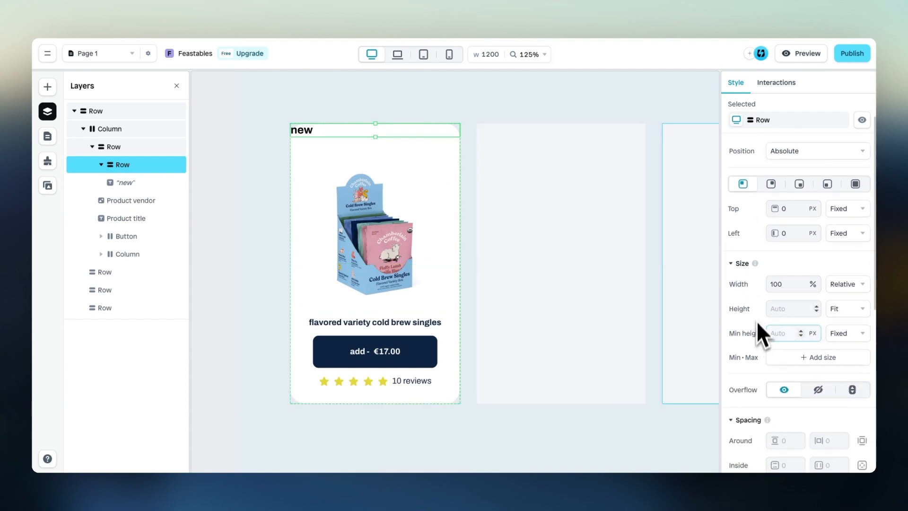
Step: Fill the "new" badge row with the saved light blue colour style #9BC8EB
scroll(757, 315, "down", 5)
scroll(781, 332, "down", 1)
left_click(774, 355)
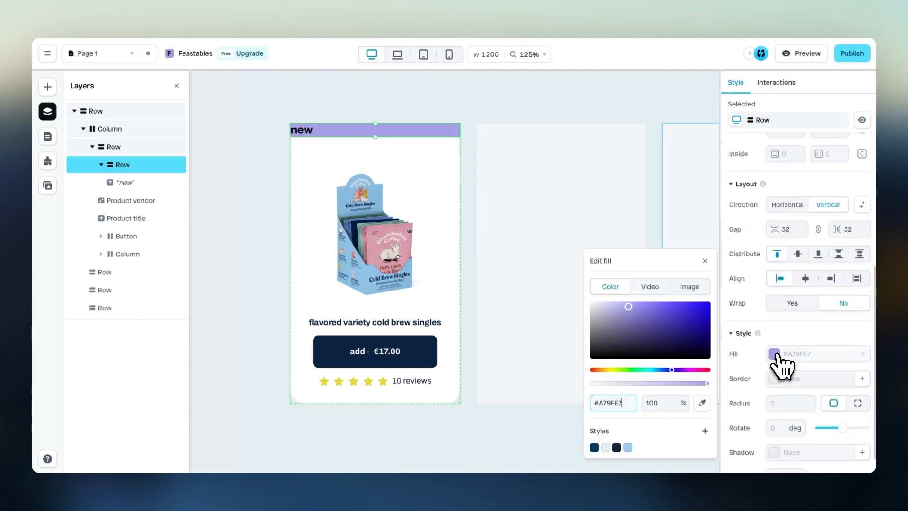
left_click(628, 448)
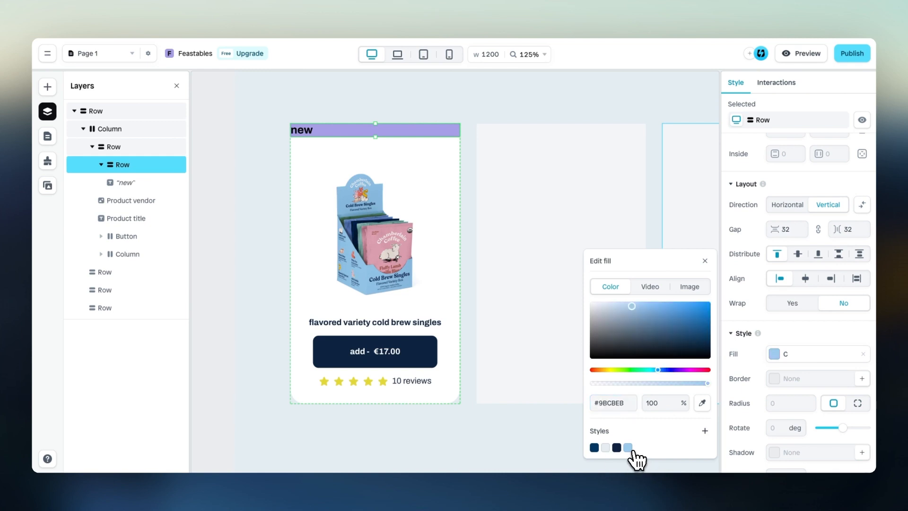
left_click(706, 261)
Step: Change the width of the "new" badge row from Relative to Fit
scroll(798, 259, "up", 8)
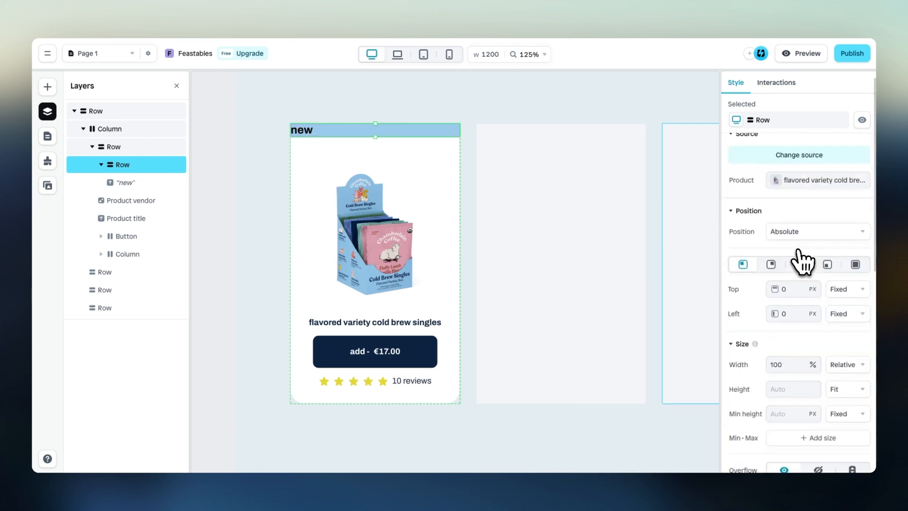
scroll(845, 349, "down", 1)
scroll(844, 348, "down", 1)
left_click(849, 312)
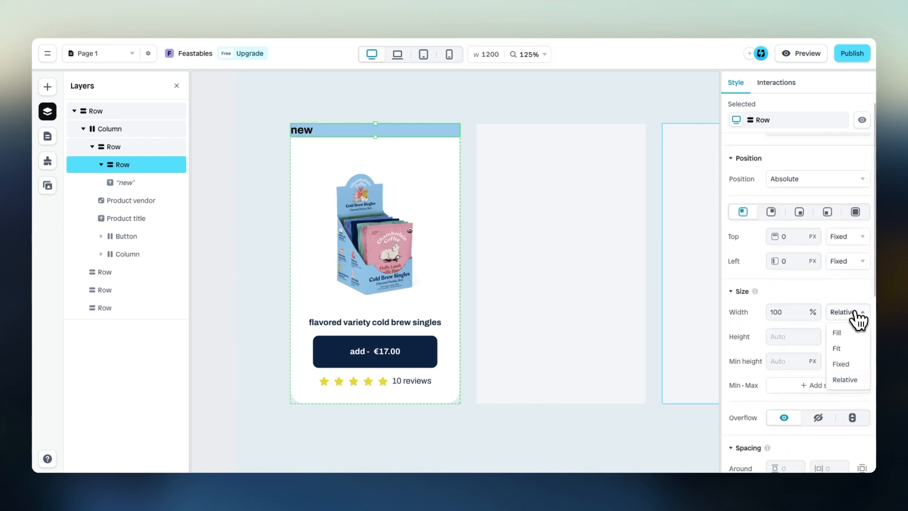
left_click(846, 348)
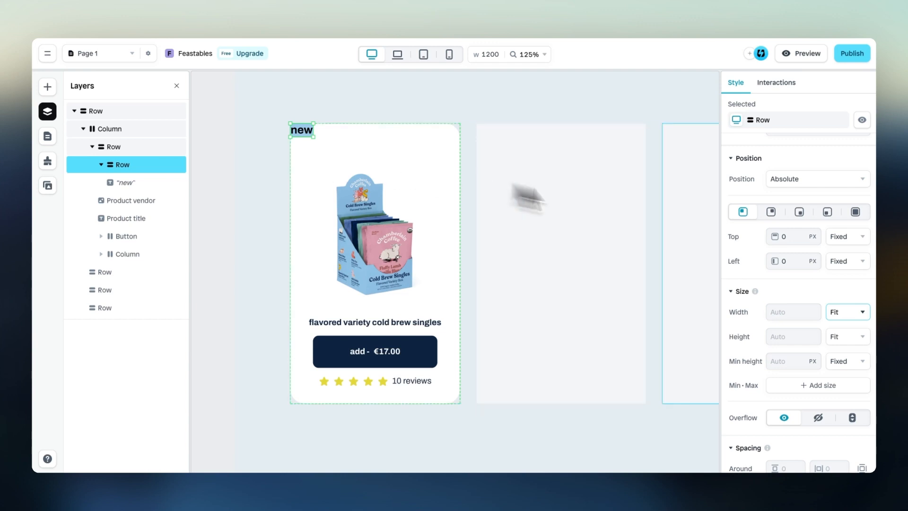
Step: Set the badge row's inside spacing to 5 vertically and 20 horizontally
scroll(790, 295, "down", 5)
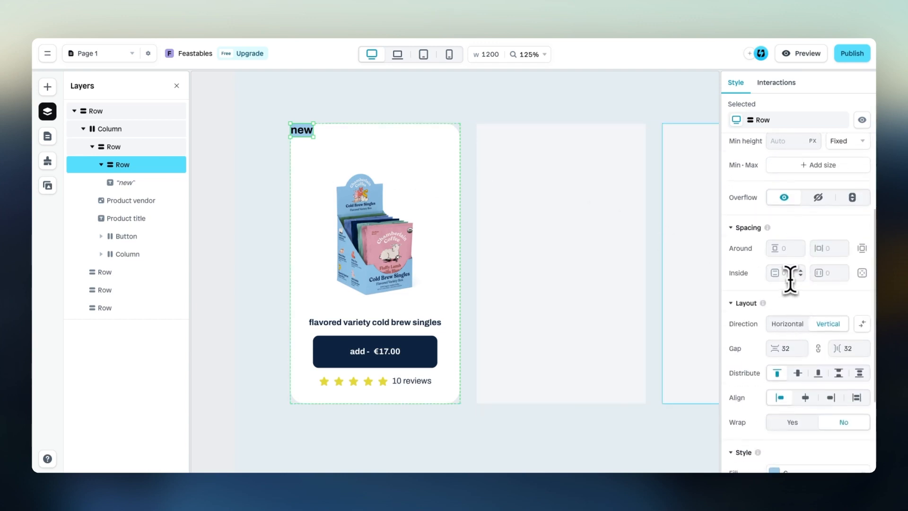
left_click(787, 273)
type("6")
left_click(829, 273)
type("20")
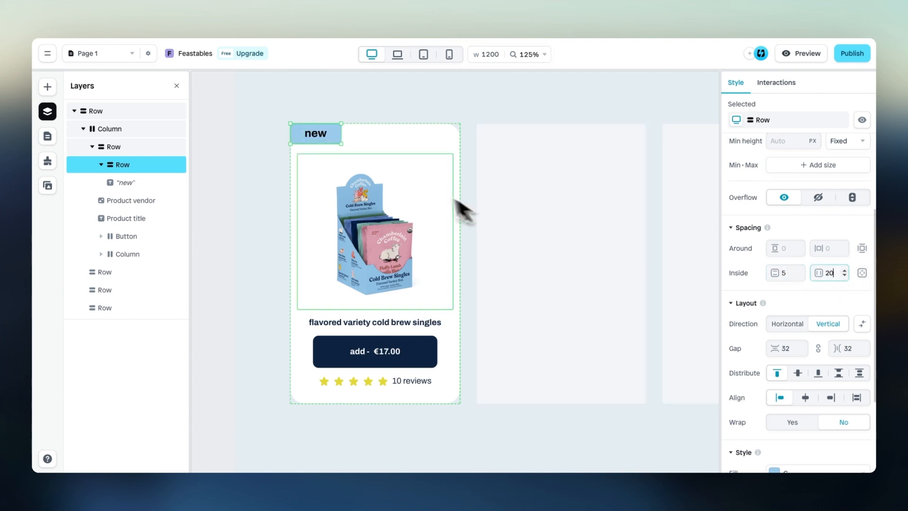
Step: Set the badge row's top offset to 24 px
scroll(781, 234, "up", 5)
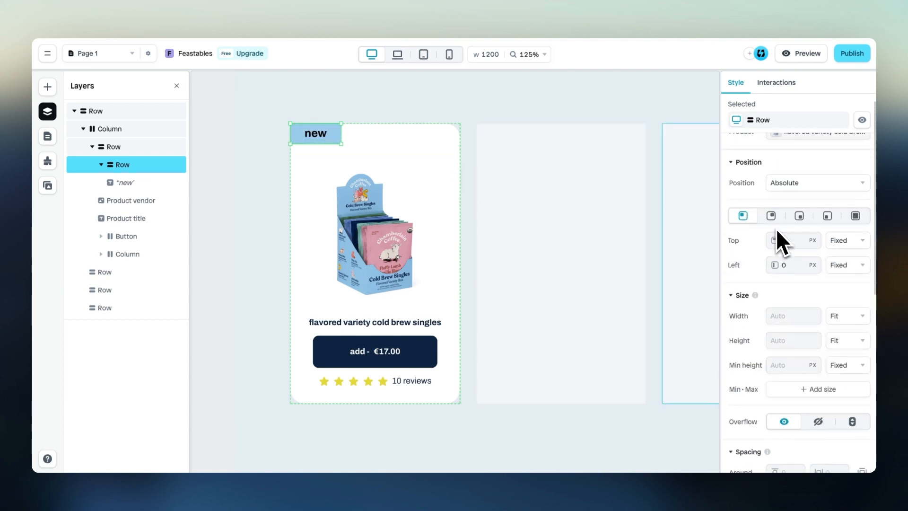
scroll(280, 126, "up", 5)
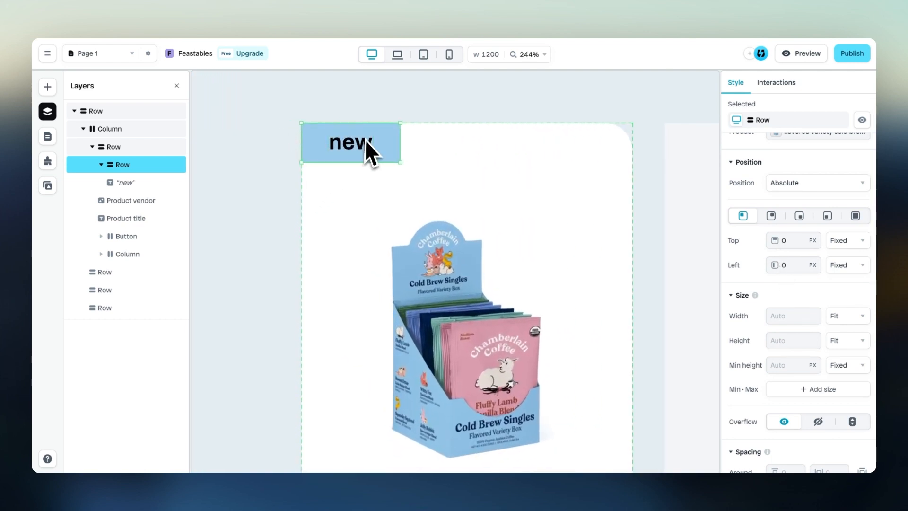
scroll(314, 211, "down", 3)
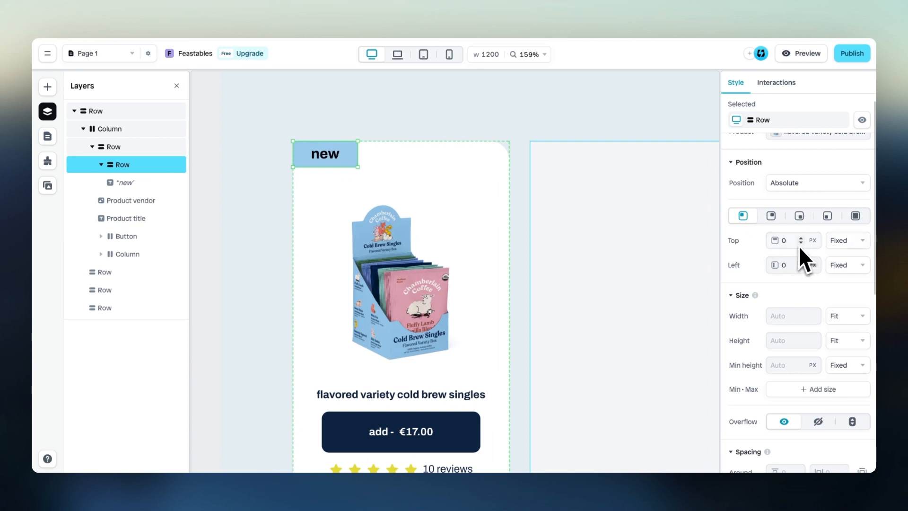
left_click(787, 240)
type("24")
key("Return")
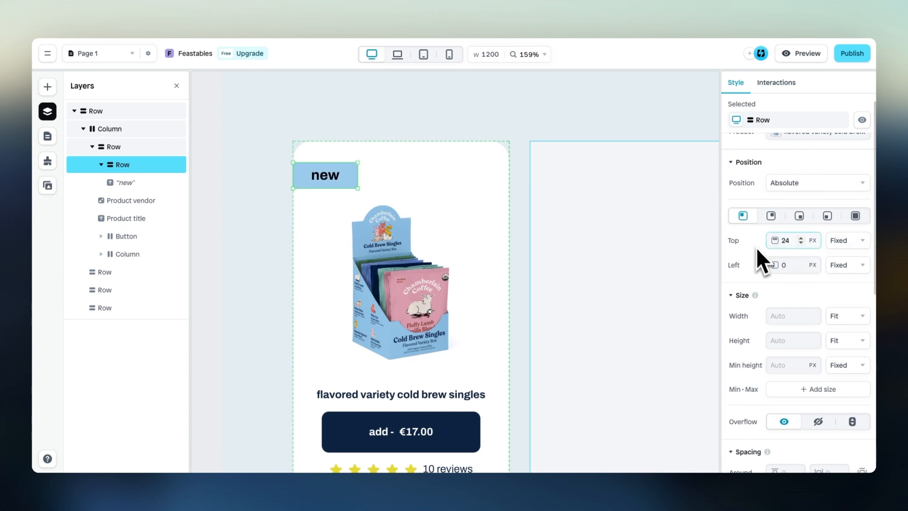
Step: Set both the left and top offsets of the badge row to 10 px
left_click(788, 265)
type("10")
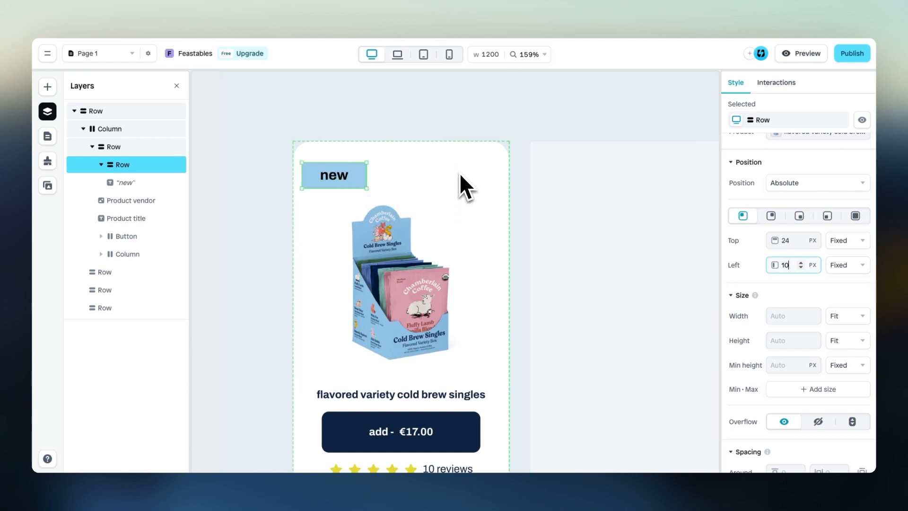
scroll(458, 173, "down", 3)
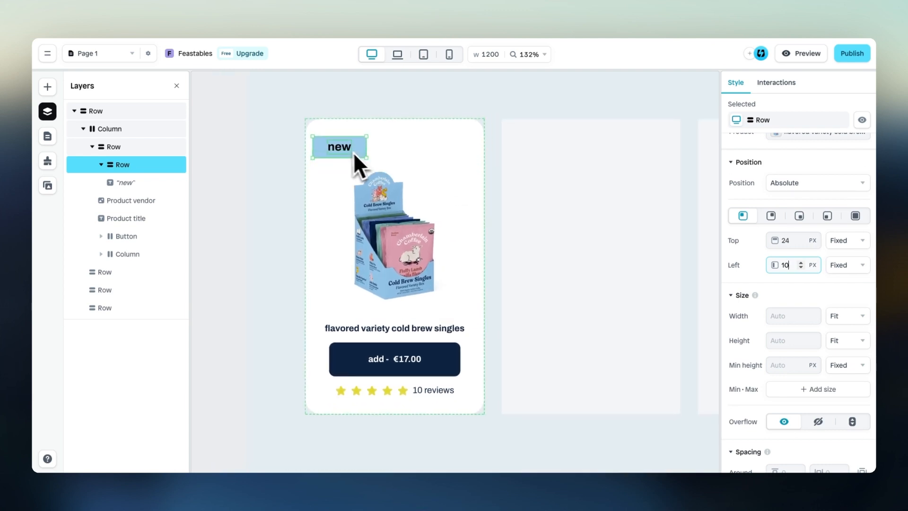
left_click(789, 241)
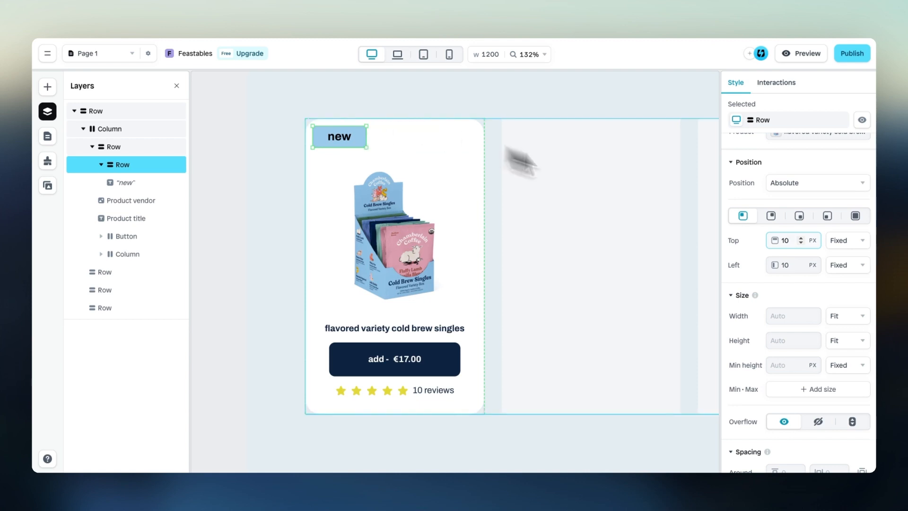
Step: Round the "new" badge's corners with a radius of 20
scroll(786, 316, "down", 2)
scroll(785, 314, "down", 5)
scroll(781, 360, "down", 2)
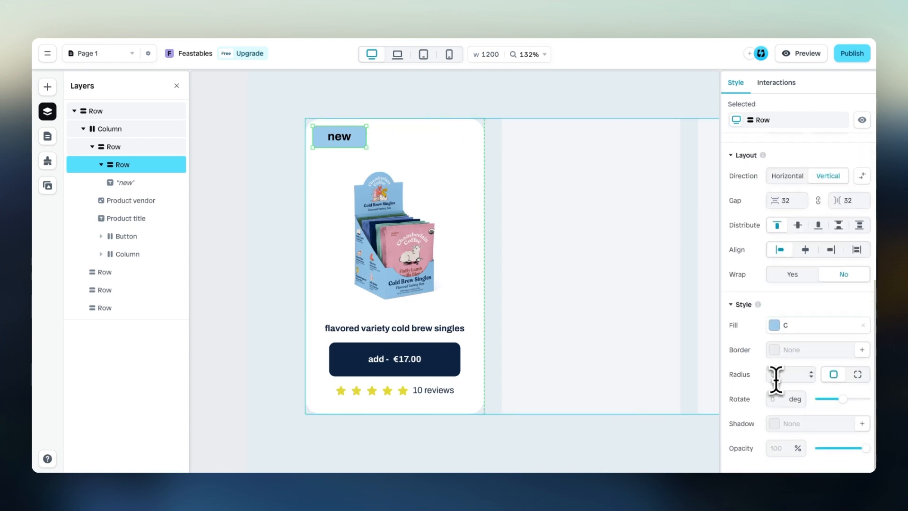
type("20")
scroll(314, 121, "up", 5)
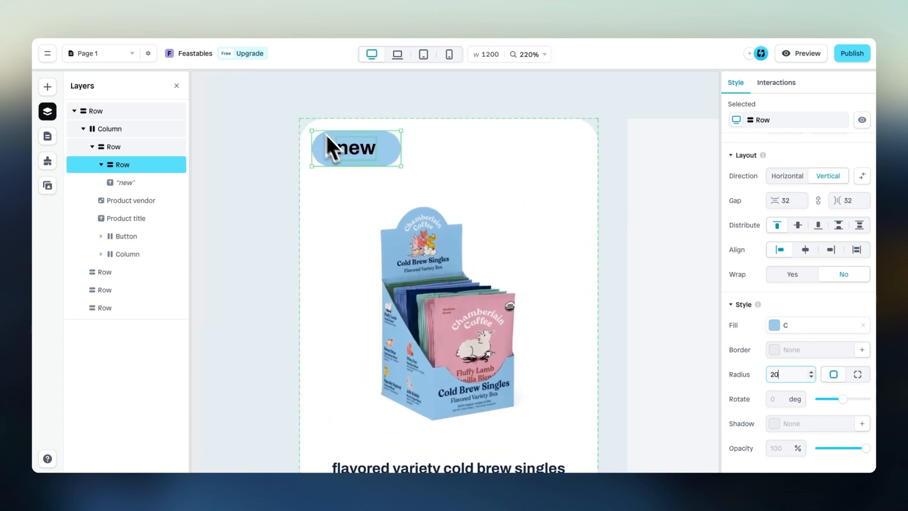
scroll(340, 174, "down", 4)
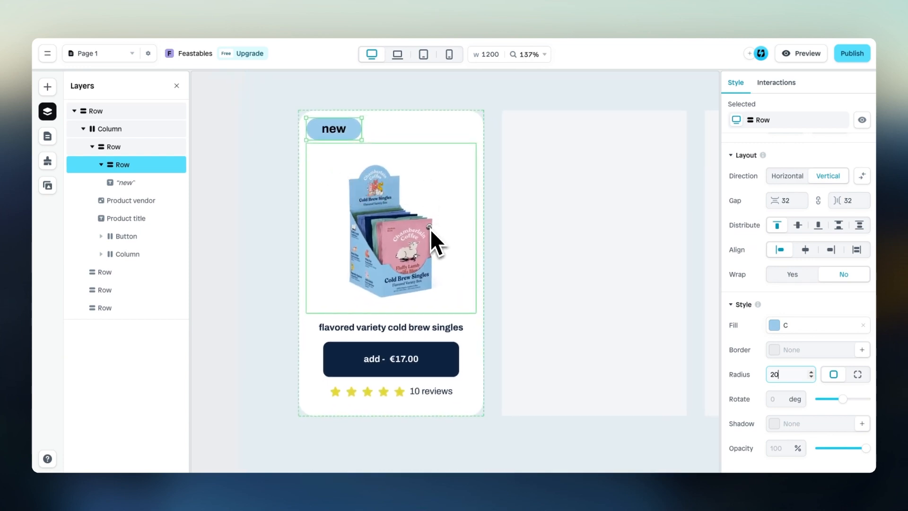
scroll(462, 87, "down", 2)
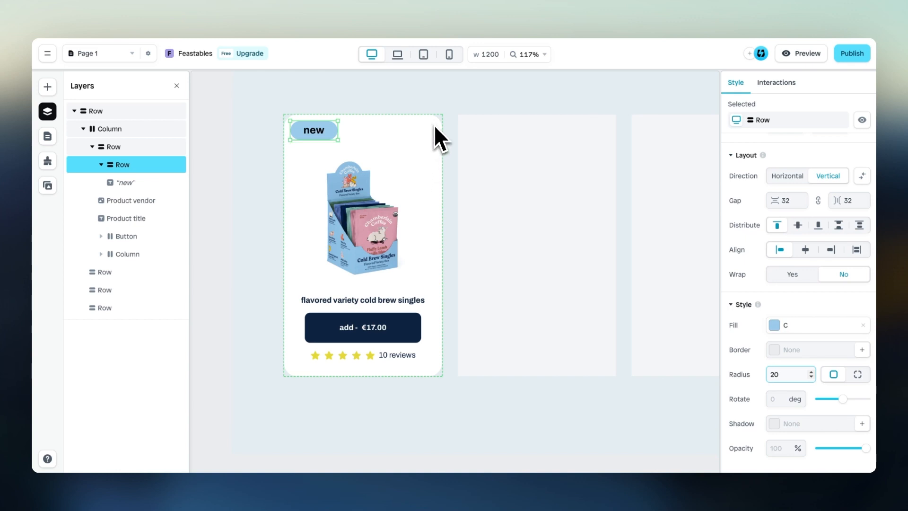
scroll(431, 199, "down", 2)
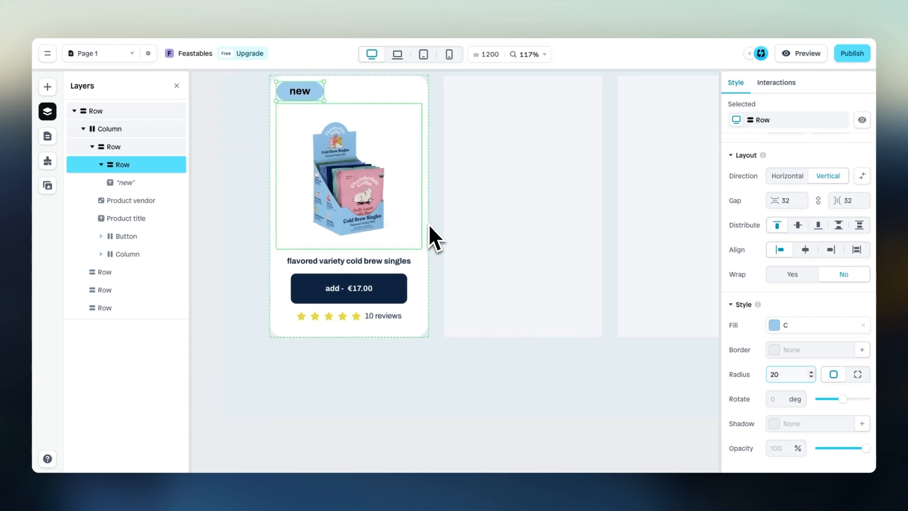
scroll(383, 293, "up", 3)
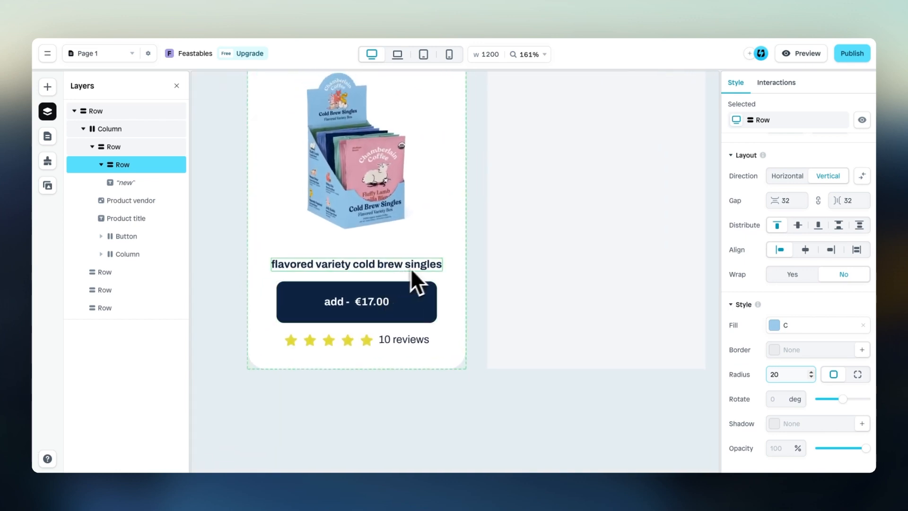
Step: Add a mouse hover trigger to the first product card's row and set its hover fill to Color 3 (#0F2341)
scroll(417, 305, "down", 3)
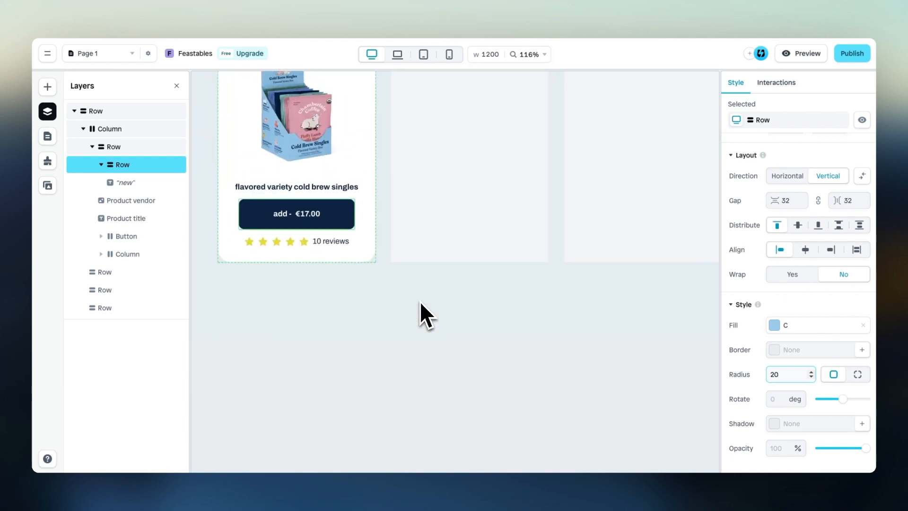
scroll(421, 294, "up", 3)
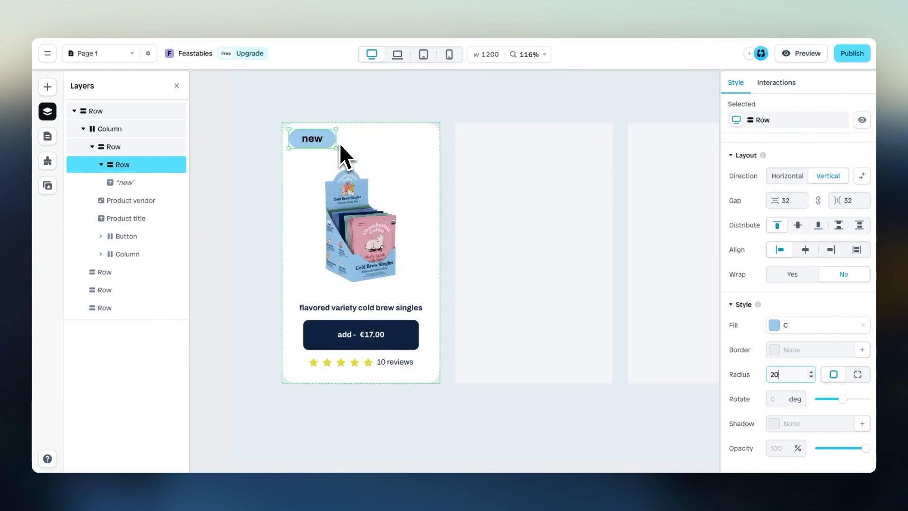
scroll(336, 156, "right", 2)
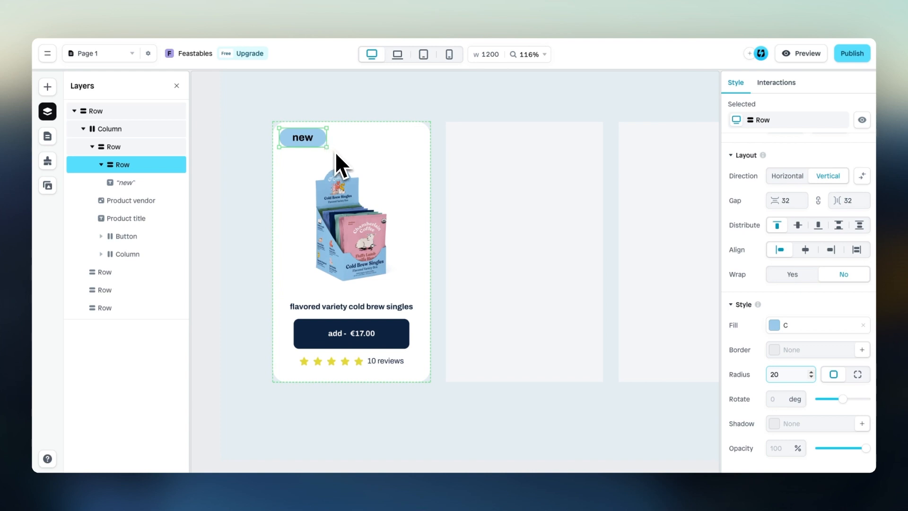
left_click(393, 147)
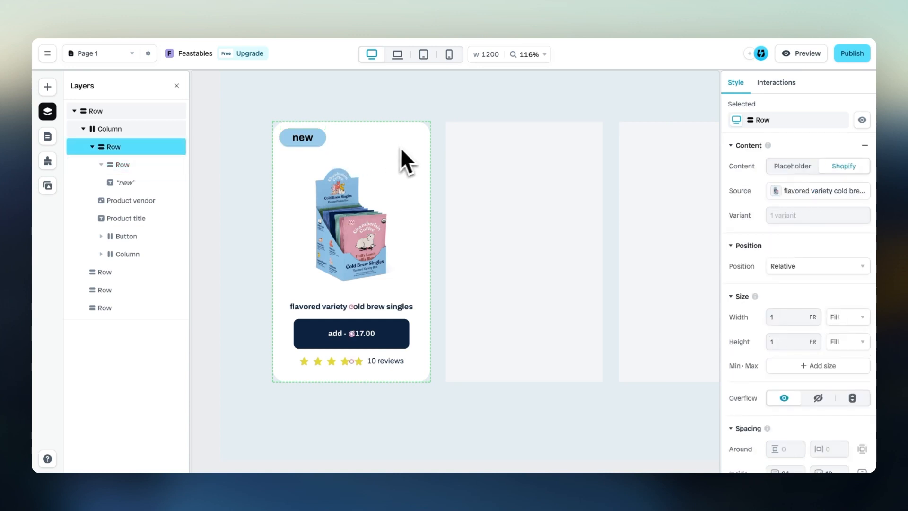
scroll(793, 294, "down", 7)
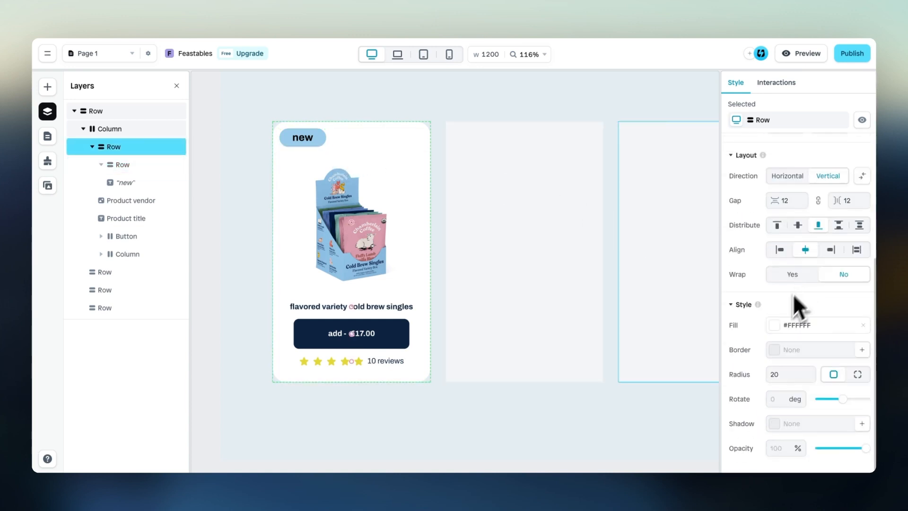
scroll(767, 322, "up", 7)
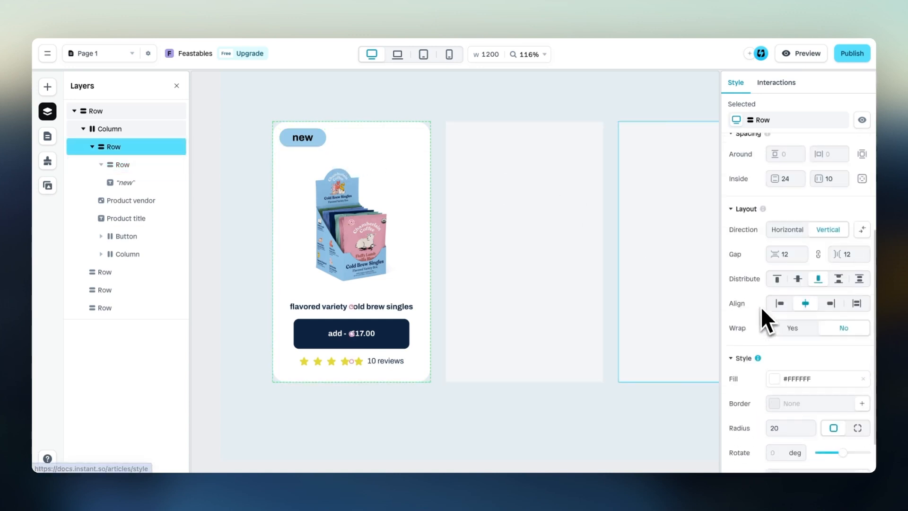
left_click(780, 85)
left_click(797, 191)
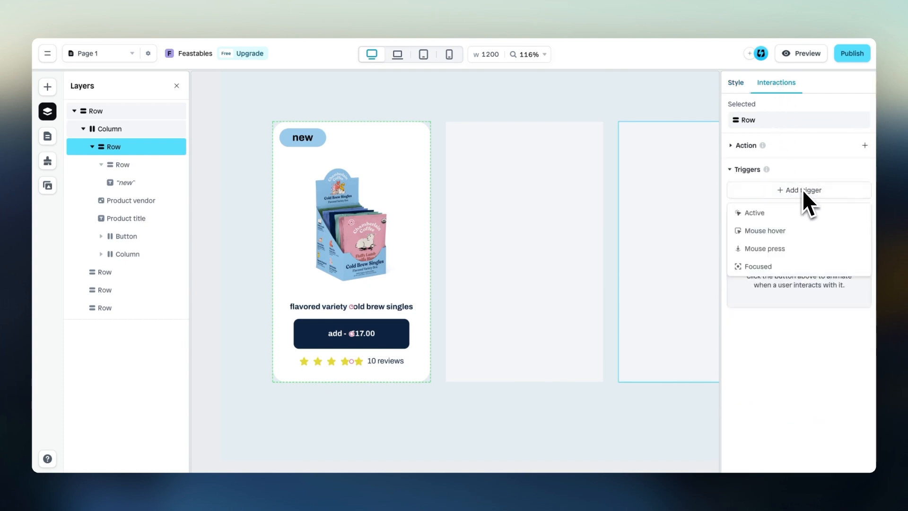
left_click(792, 232)
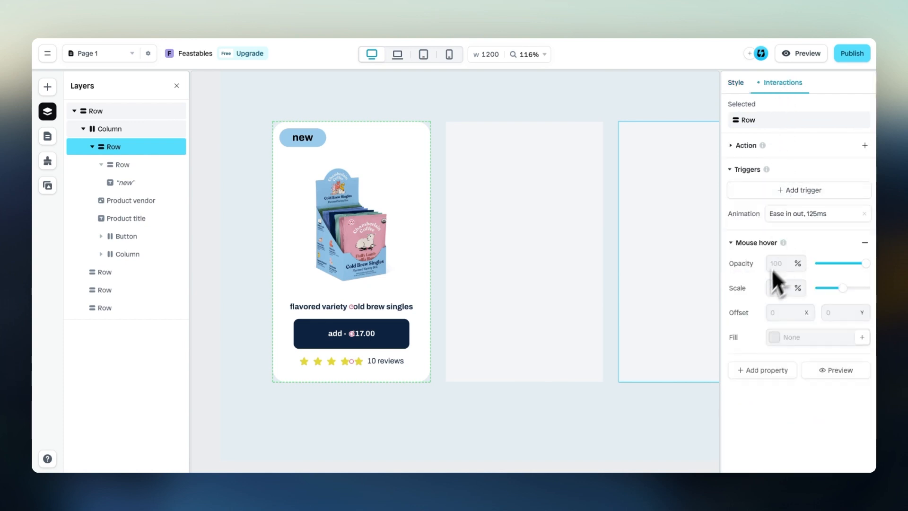
left_click(774, 336)
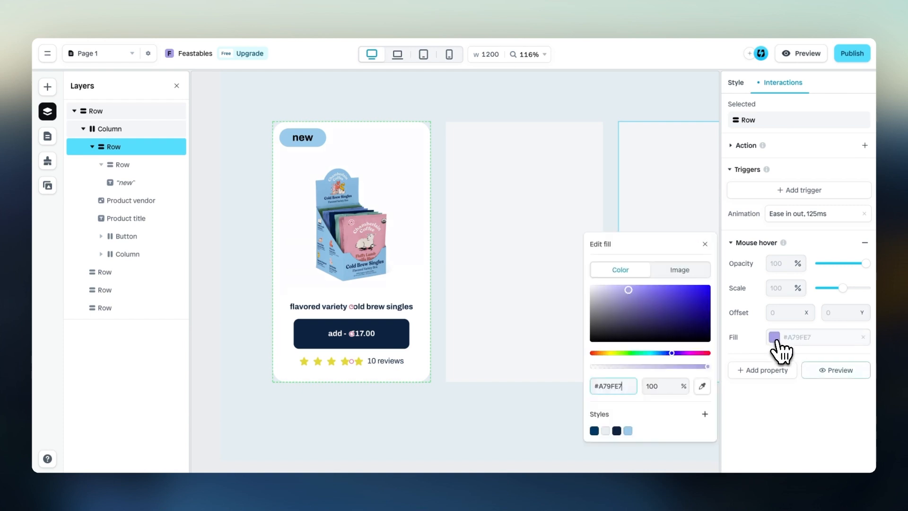
left_click(617, 430)
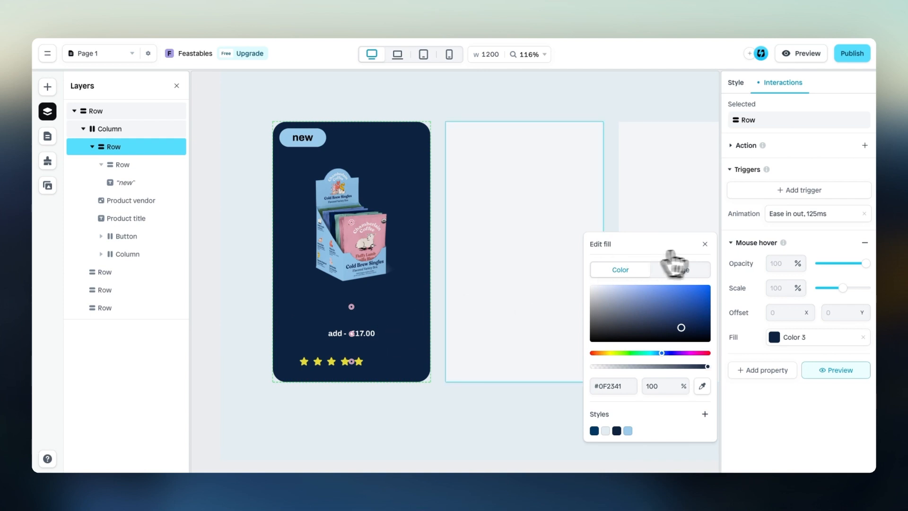
left_click(704, 243)
Step: Add a mouse hover trigger to the card's price button and set its hover fill to #FFFFFF
left_click(391, 332)
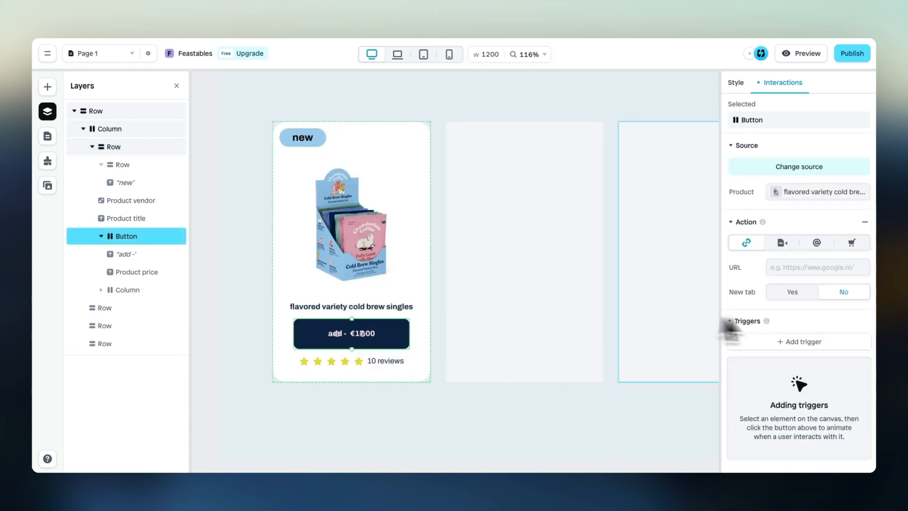
left_click(808, 343)
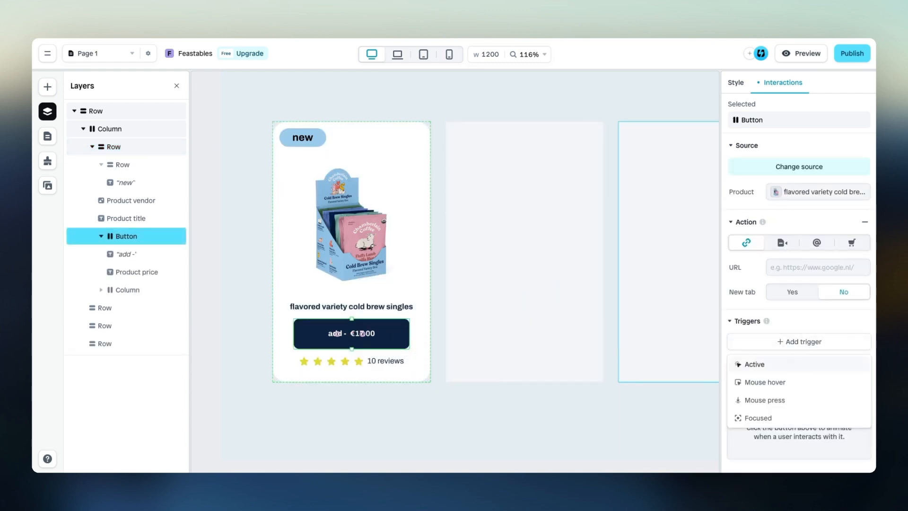
left_click(786, 383)
scroll(787, 393, "down", 2)
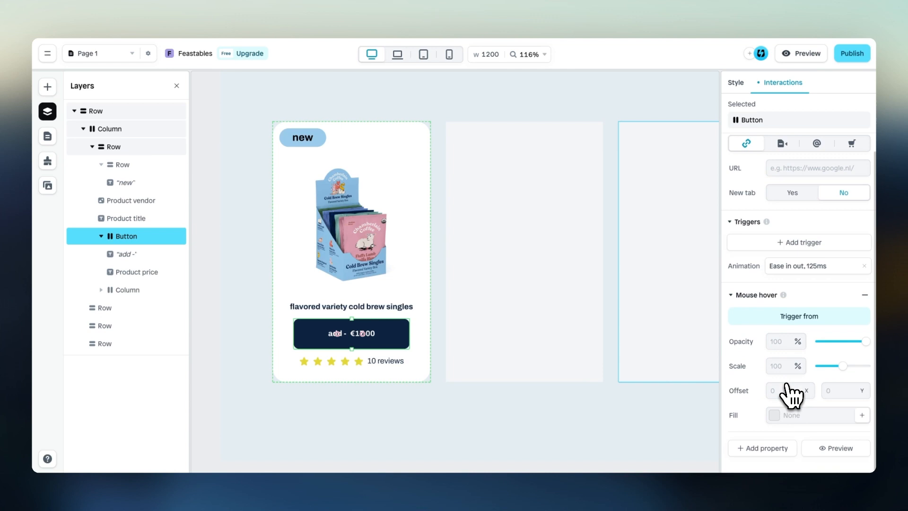
left_click(835, 447)
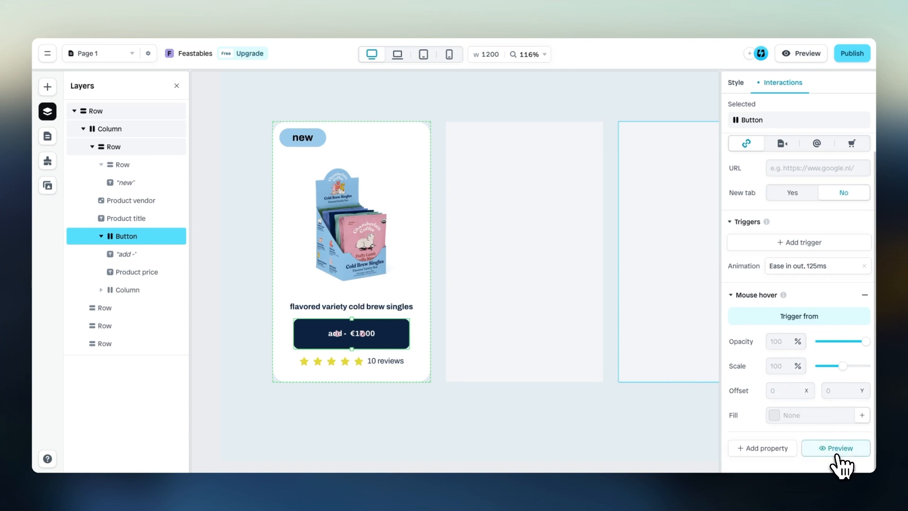
left_click(777, 417)
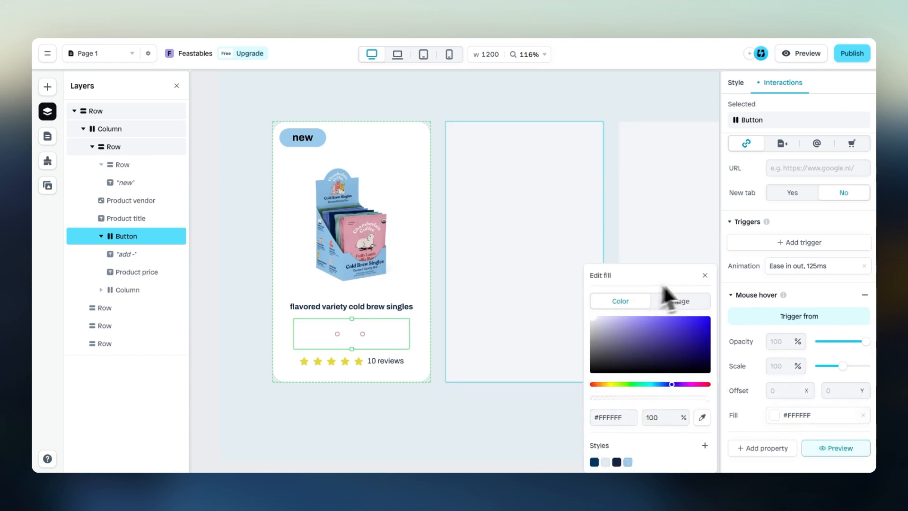
left_click(705, 275)
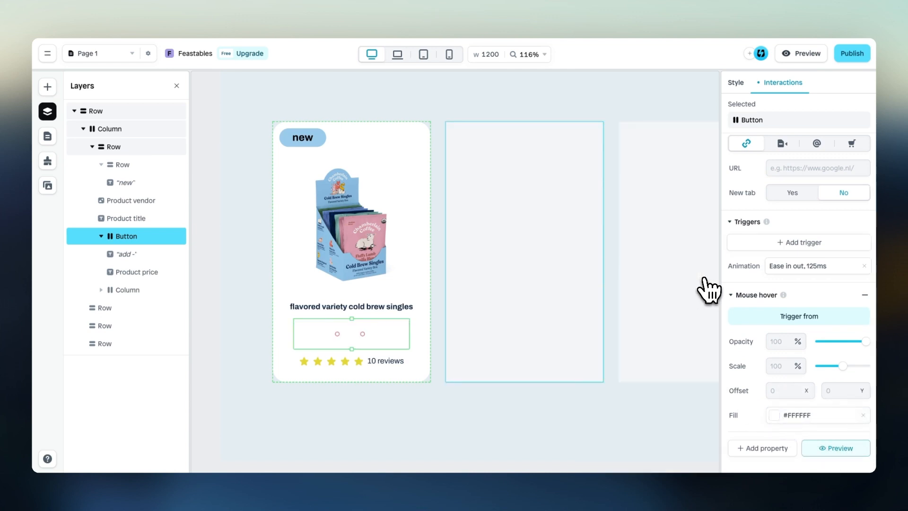
Step: Add a mouse hover trigger to the button's "add -" text and set its hover text color to Color 3
left_click(342, 337)
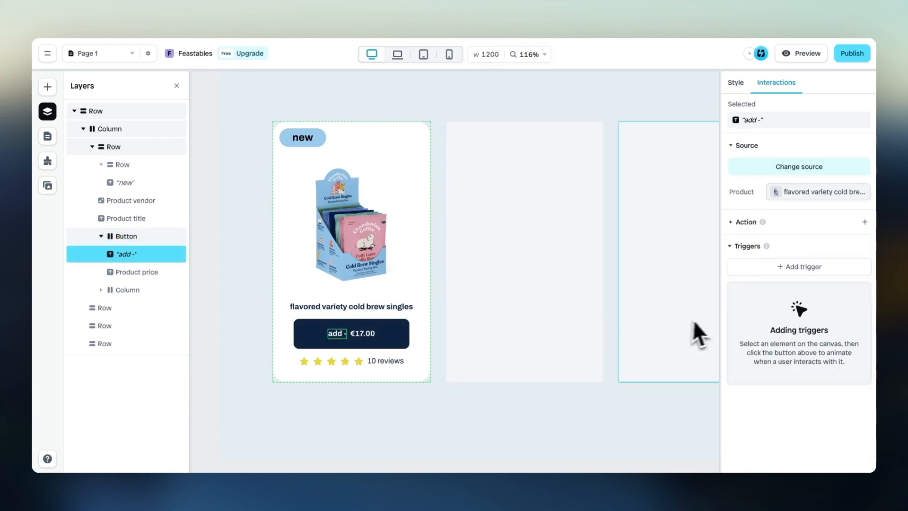
left_click(818, 268)
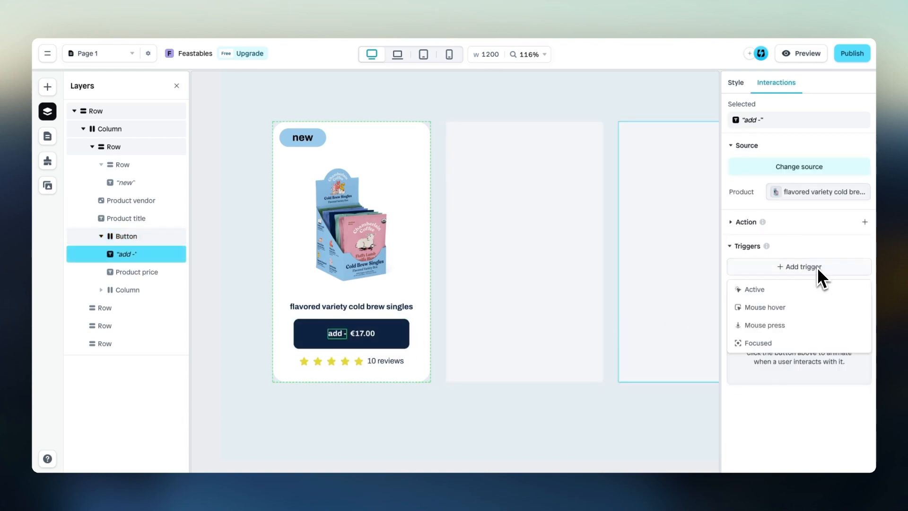
left_click(787, 307)
left_click(776, 293)
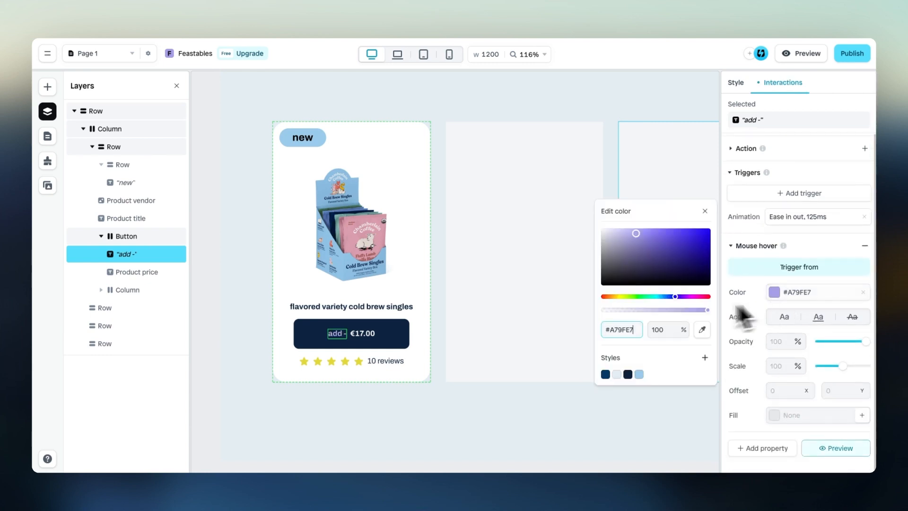
left_click(629, 375)
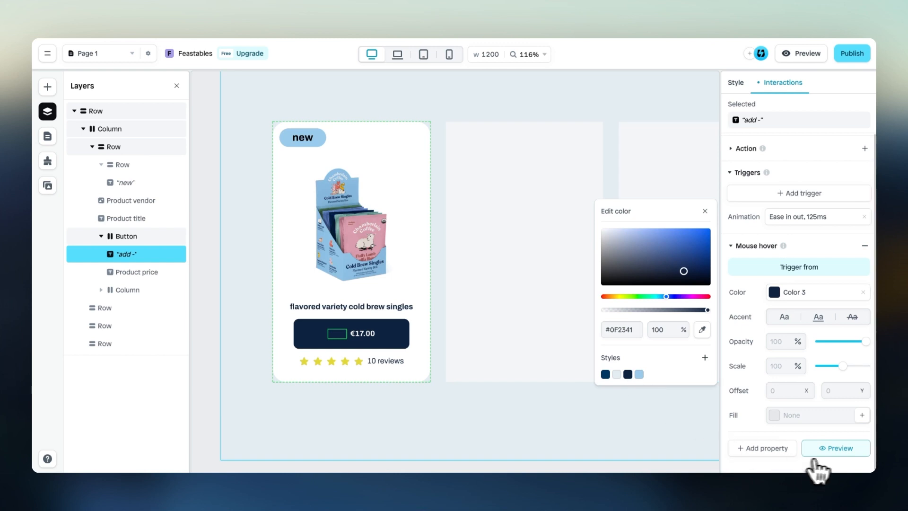
Step: Add a mouse hover trigger to the button's product price and set its hover fill to Color 3
left_click(368, 335)
left_click(776, 267)
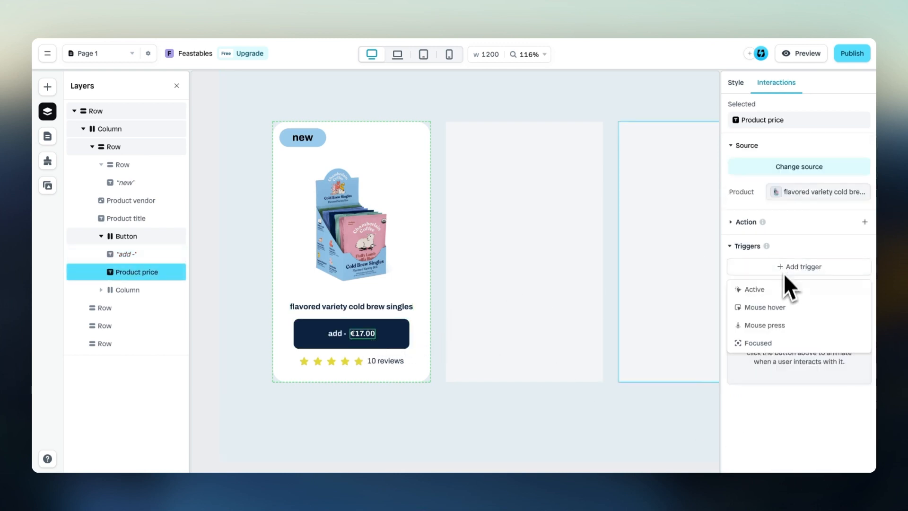
left_click(778, 310)
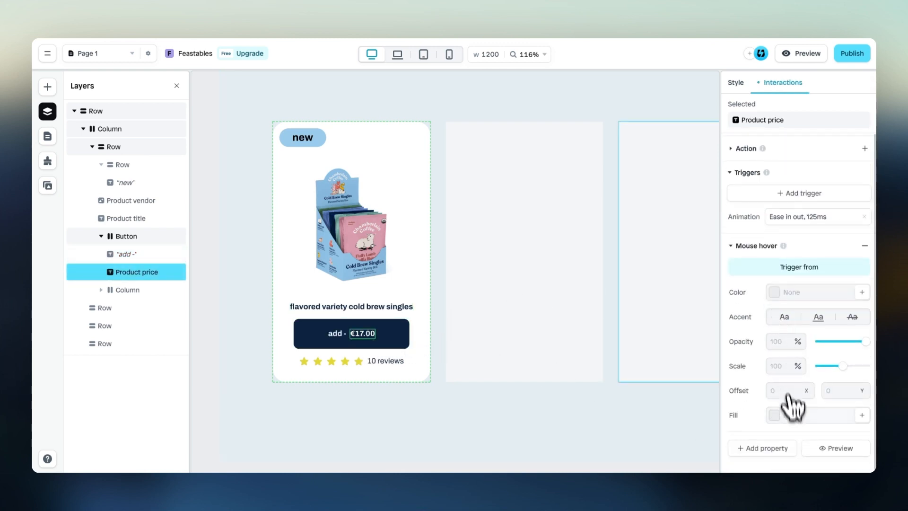
left_click(789, 415)
left_click(617, 462)
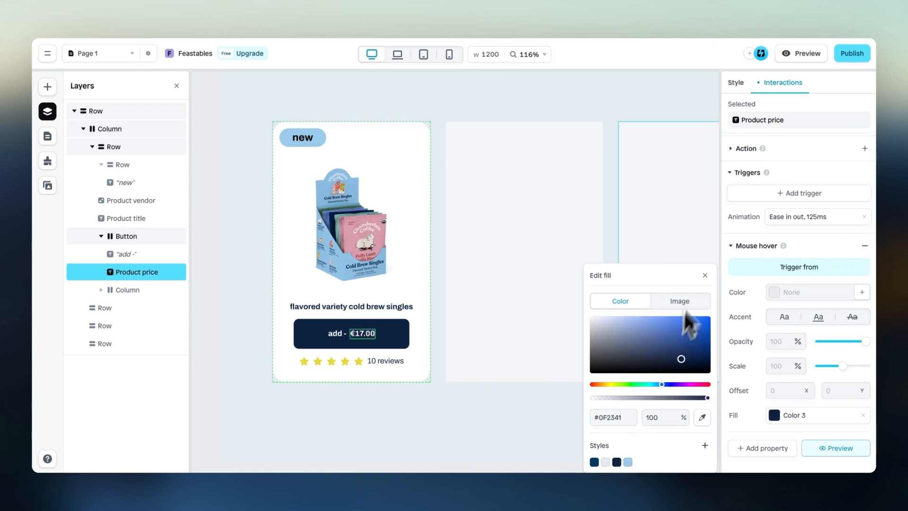
left_click(705, 275)
Step: Preview the page to check the card's and button's hover effects, then return to the editor
left_click(809, 55)
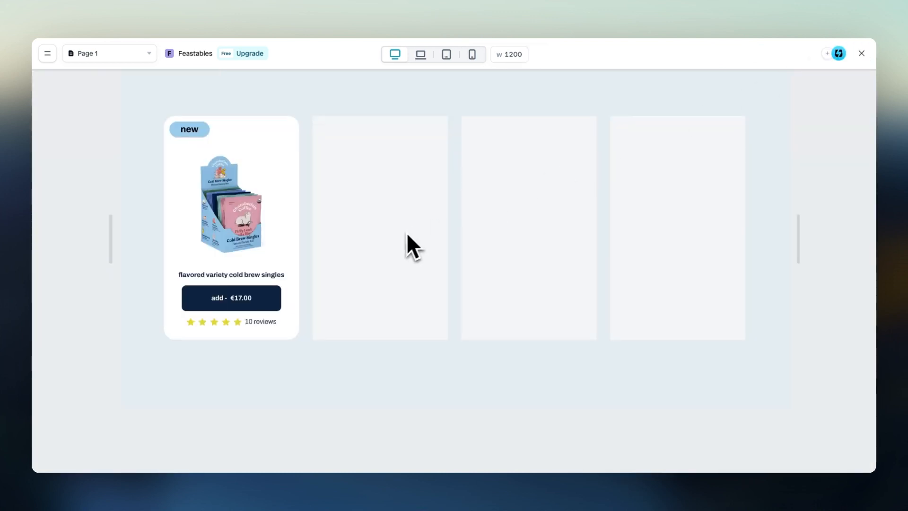
left_click(263, 299)
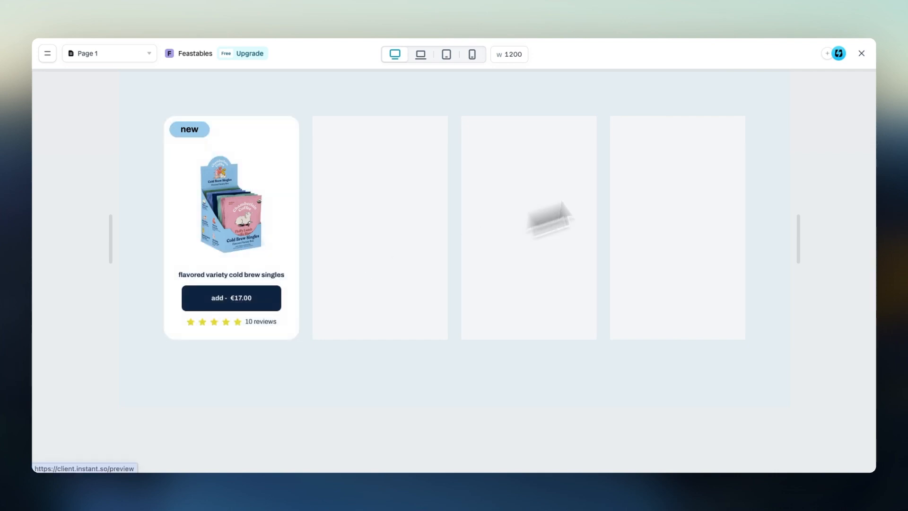
left_click(862, 53)
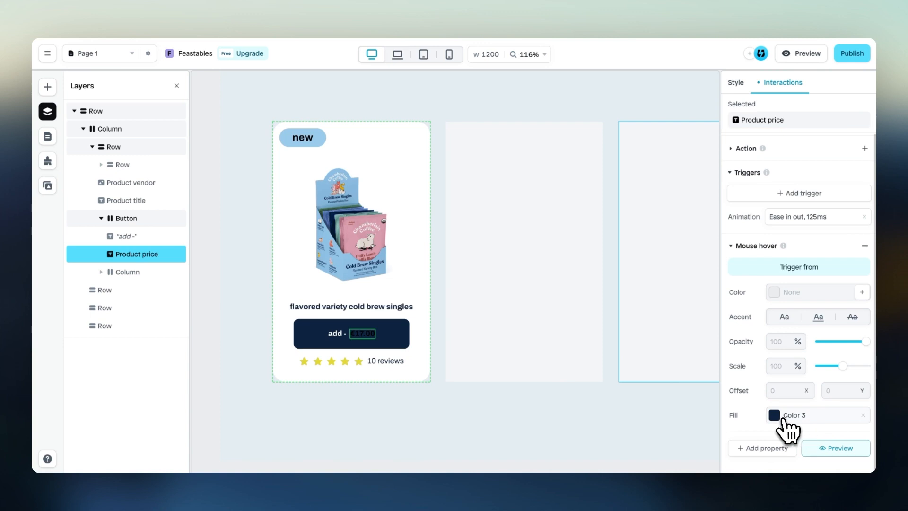
Step: Remove the product price's hover fill, set its hover text color to Color 3 instead, and check the card in the page preview
left_click(864, 416)
left_click(776, 293)
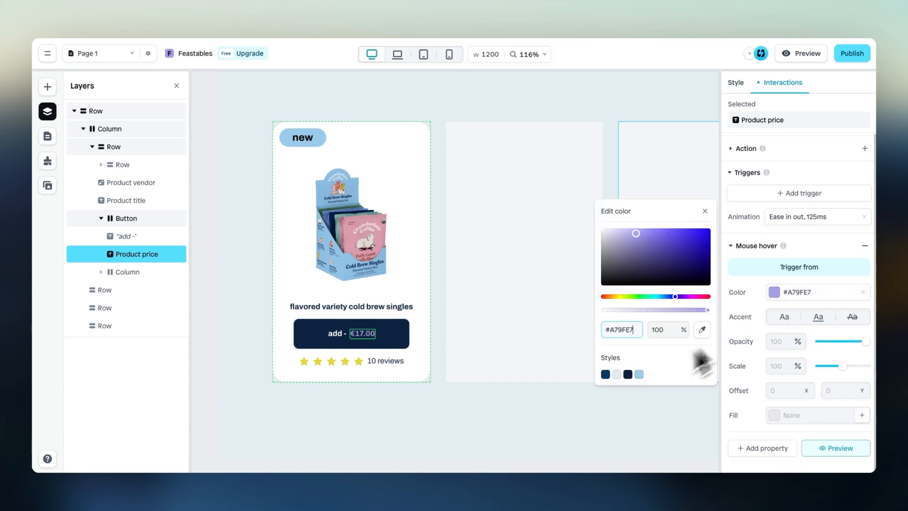
left_click(628, 375)
left_click(720, 210)
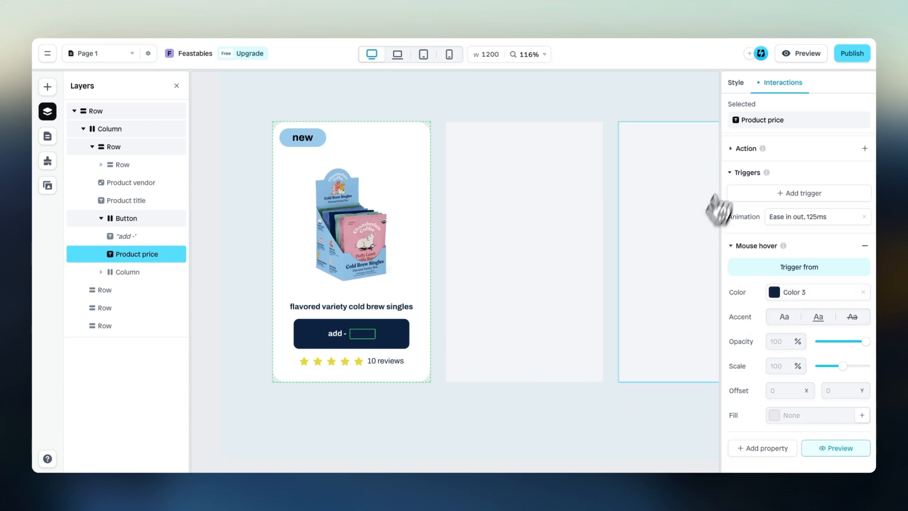
left_click(805, 55)
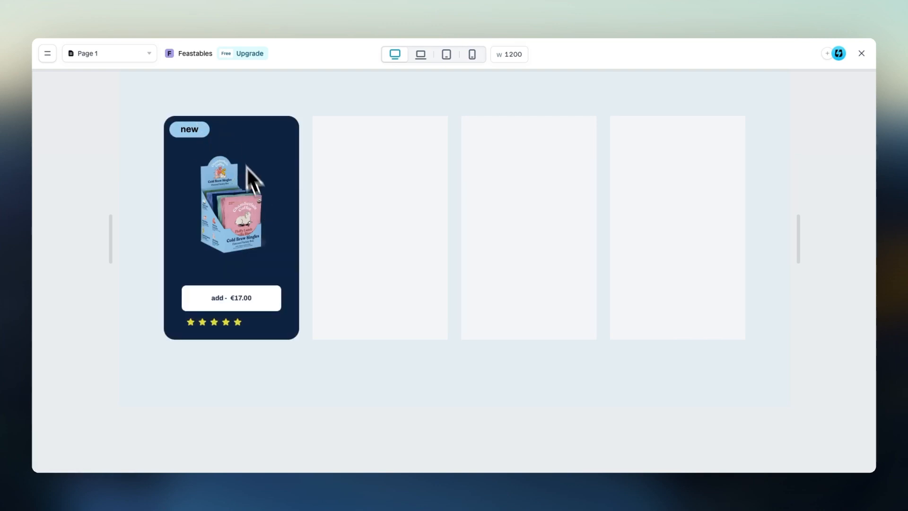
left_click(862, 53)
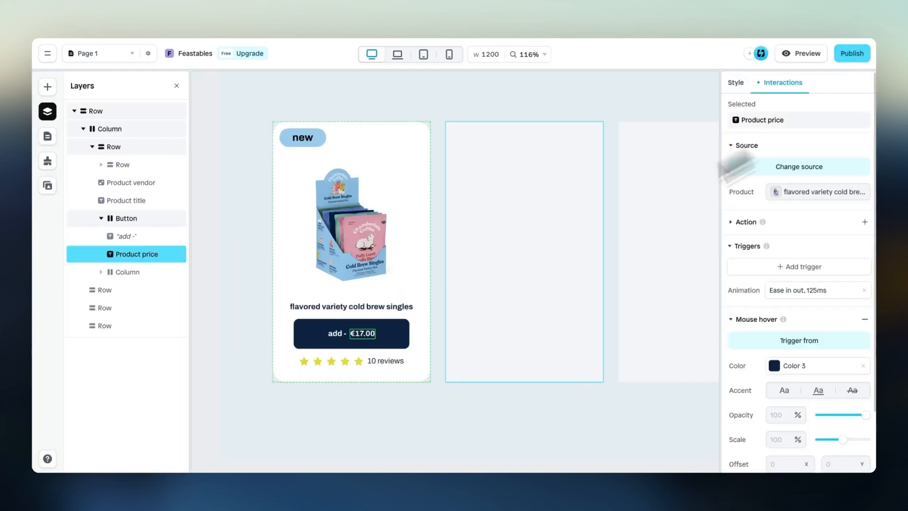
Step: Add a mouse hover trigger to the product title and set its hover text color to #FFFFFF
left_click(389, 306)
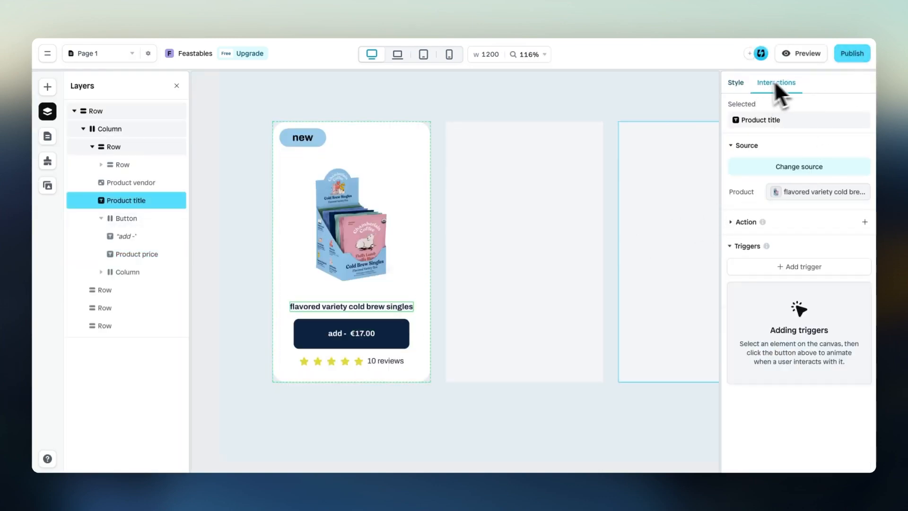
left_click(806, 267)
left_click(795, 309)
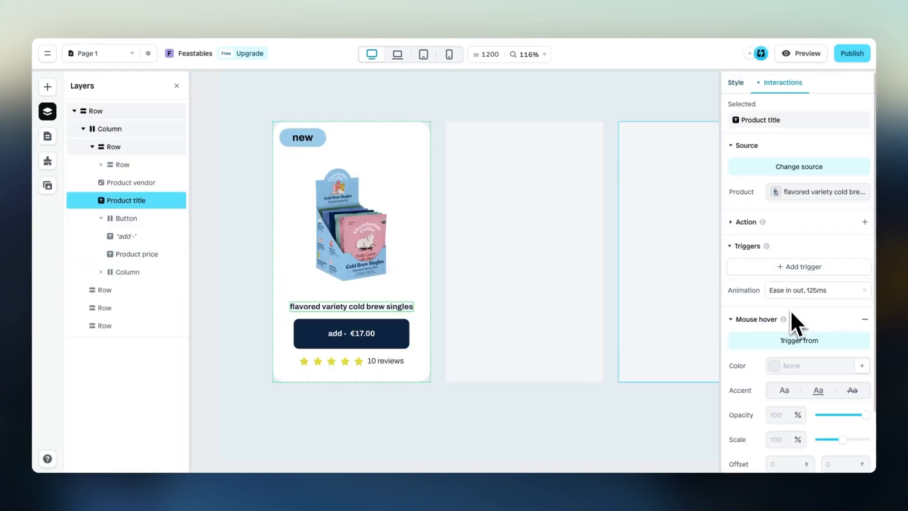
scroll(792, 332, "down", 2)
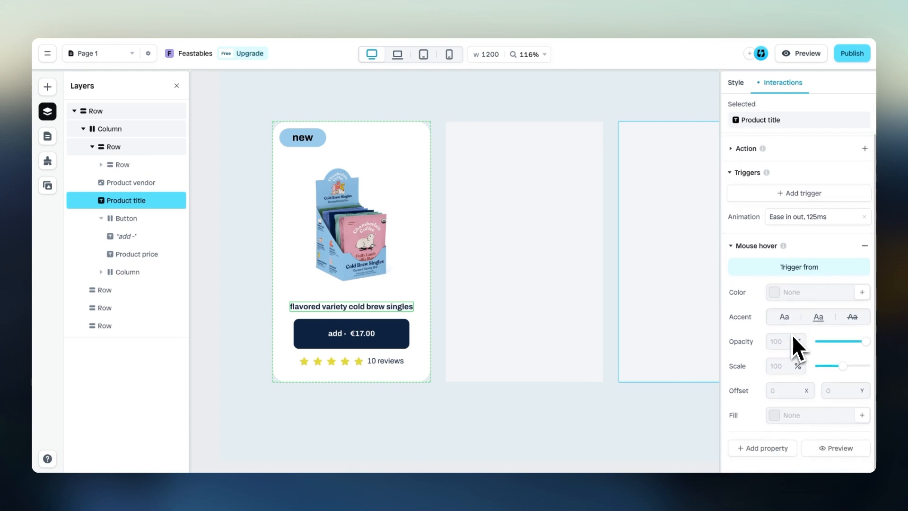
left_click(774, 292)
left_click_drag(631, 251, 561, 197)
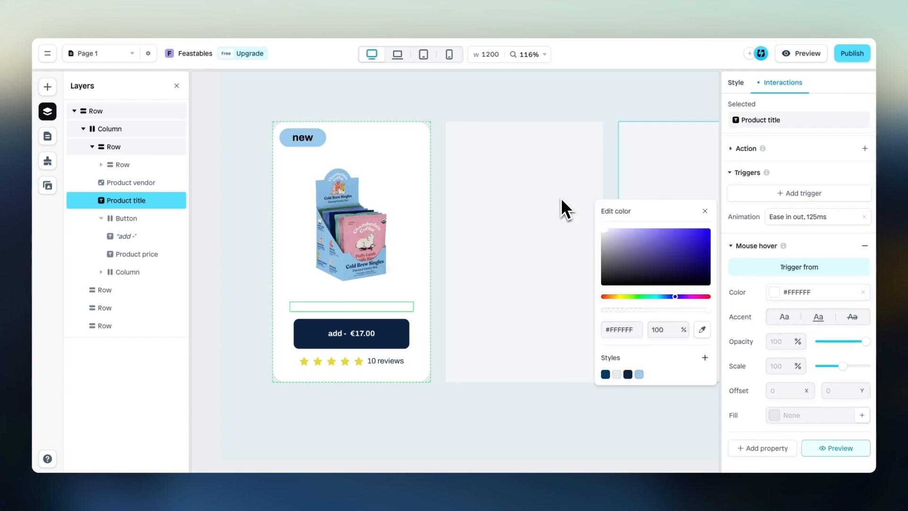
left_click(706, 211)
Step: Add a mouse hover trigger to the "10 reviews" text and set its hover text color to #FFFFFF
left_click(387, 363)
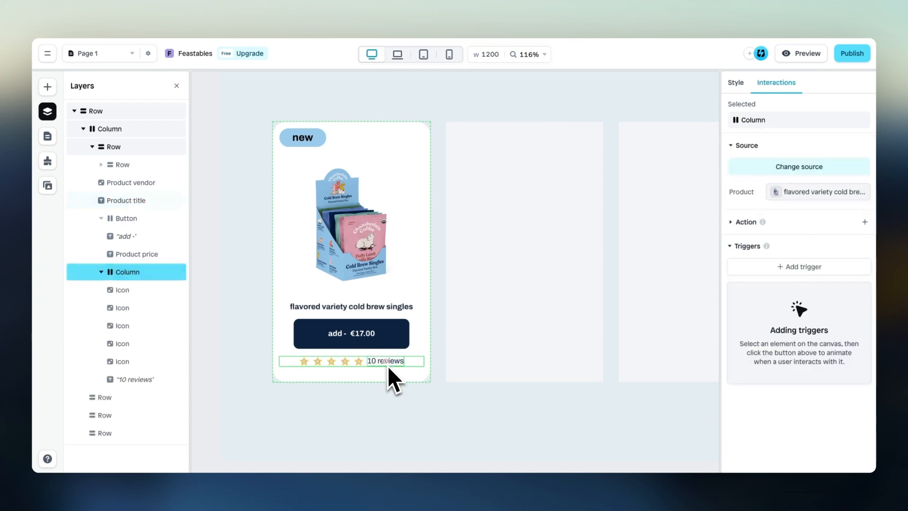
left_click(392, 363)
left_click(803, 267)
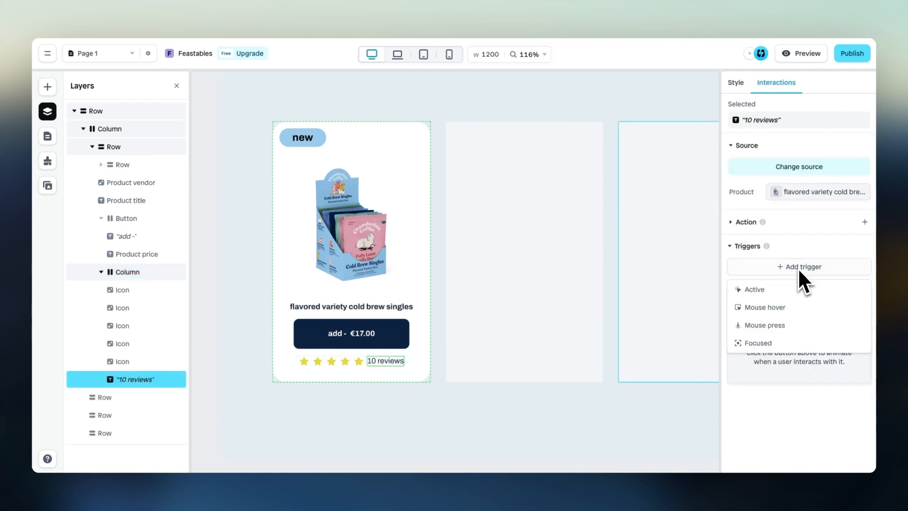
left_click(783, 307)
scroll(784, 331, "down", 3)
left_click(776, 293)
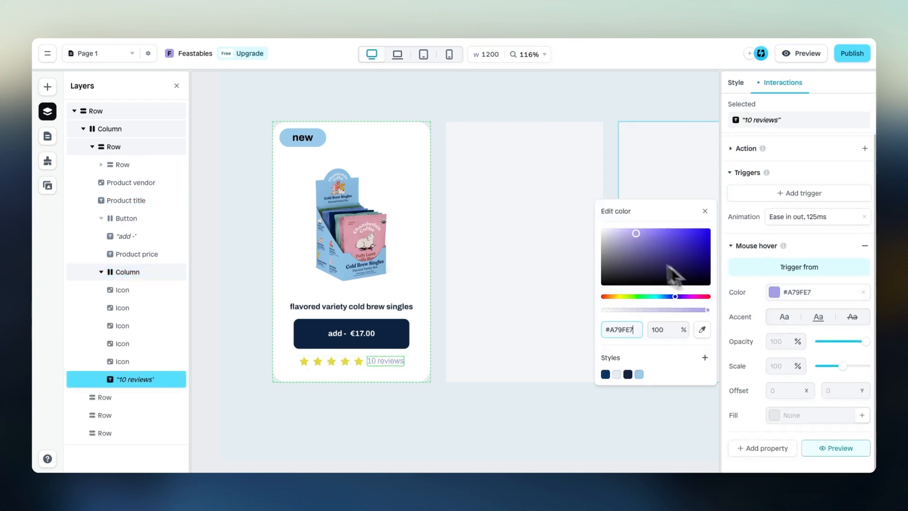
left_click(705, 211)
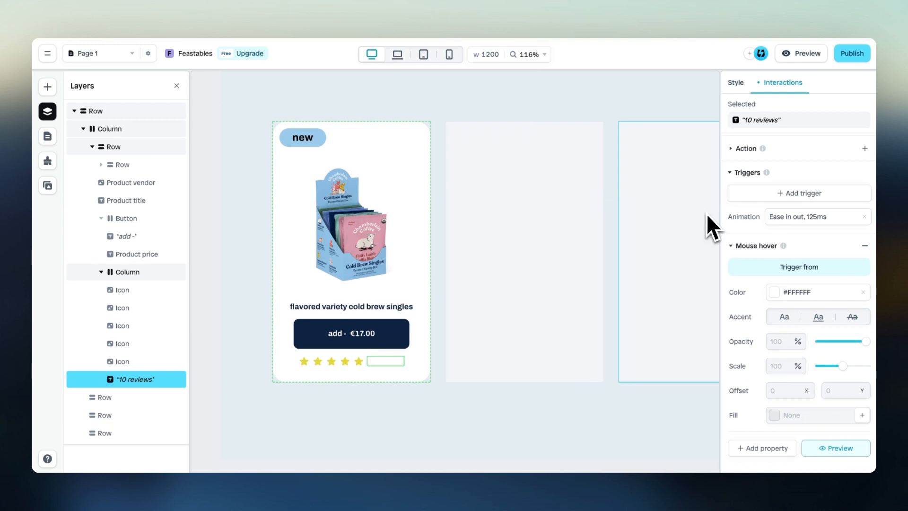
Step: Add a mouse hover trigger to the "new" badge's row with a solid border in #FFFFFF
left_click(311, 138)
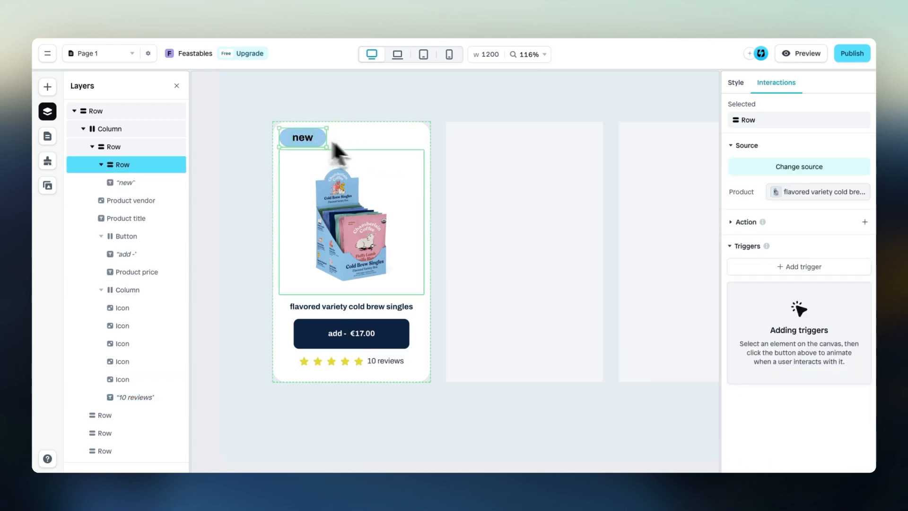
left_click(821, 267)
left_click(784, 306)
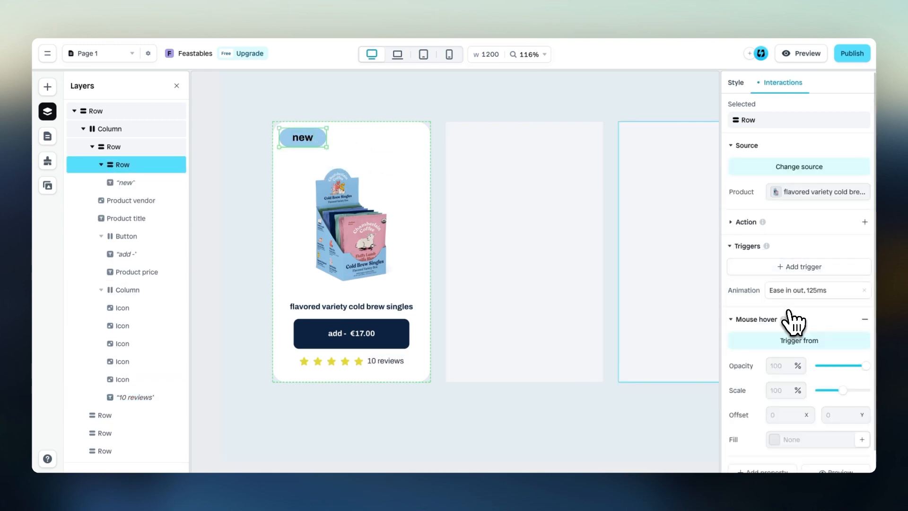
scroll(789, 312, "down", 1)
left_click(764, 448)
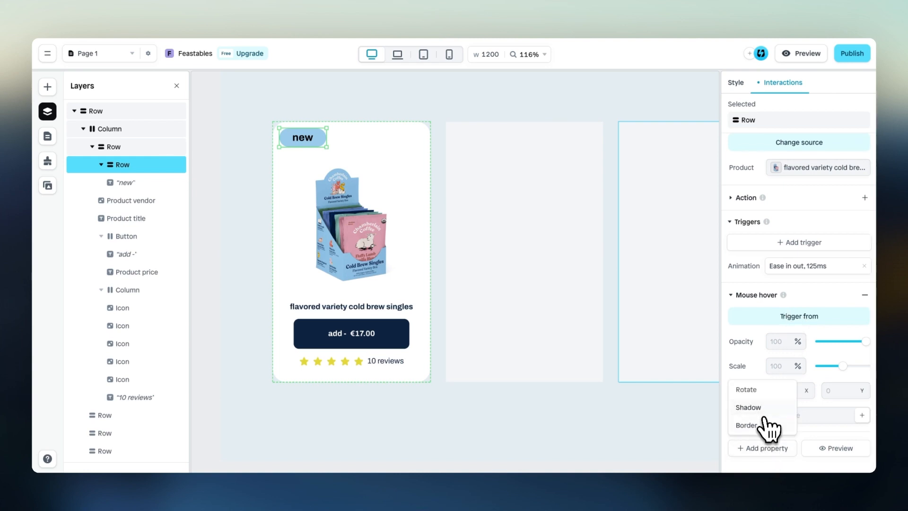
left_click(765, 426)
left_click(775, 417)
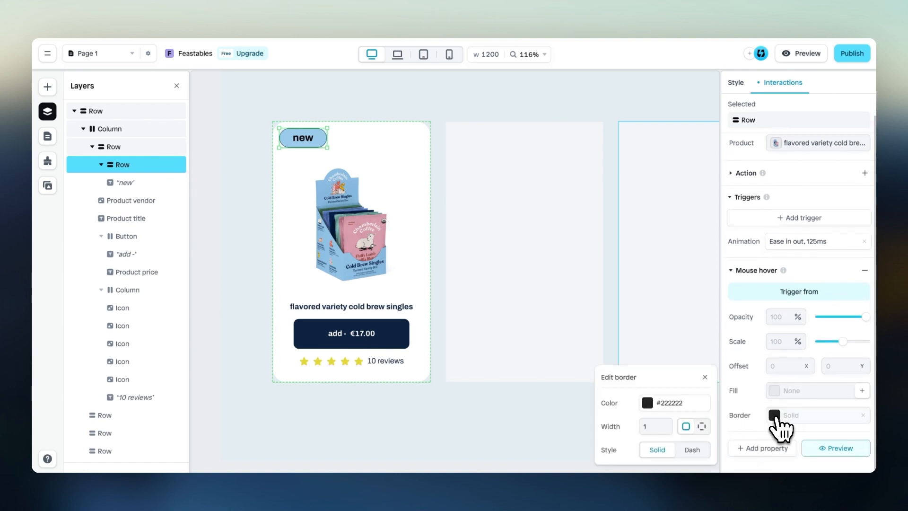
left_click(671, 405)
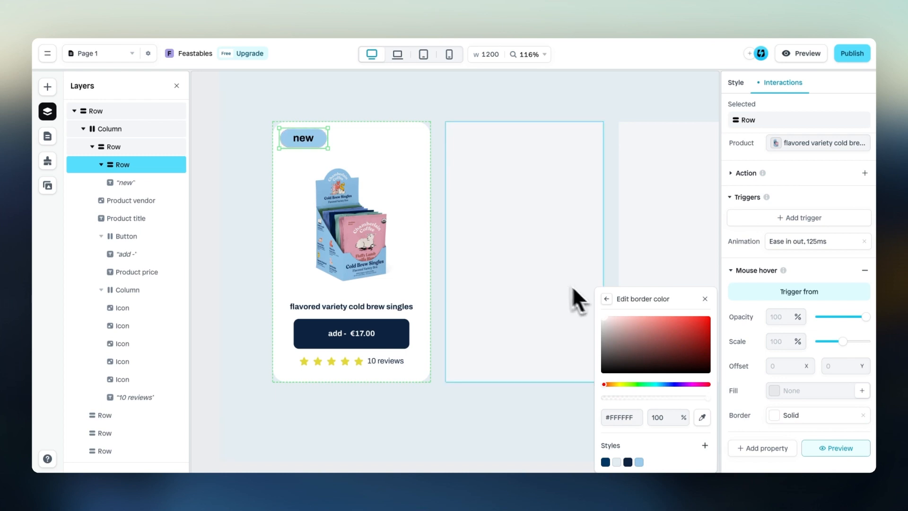
left_click(607, 299)
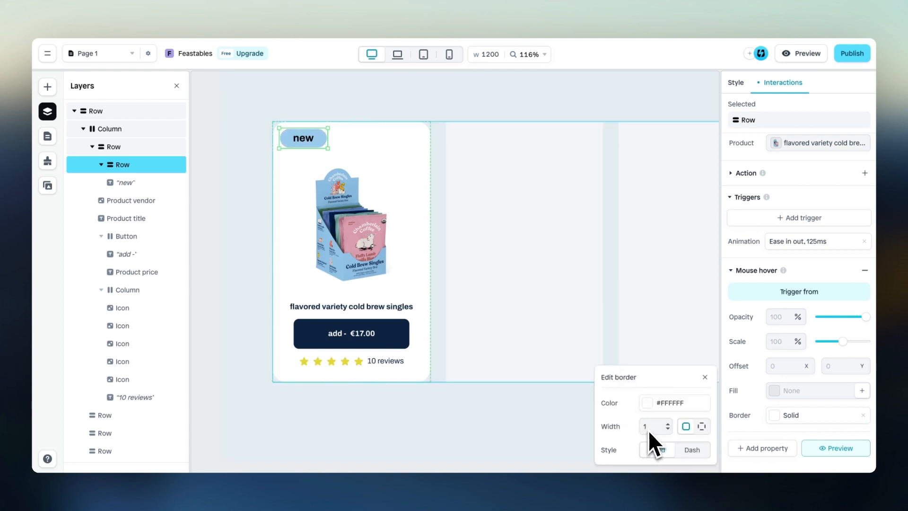
left_click(705, 377)
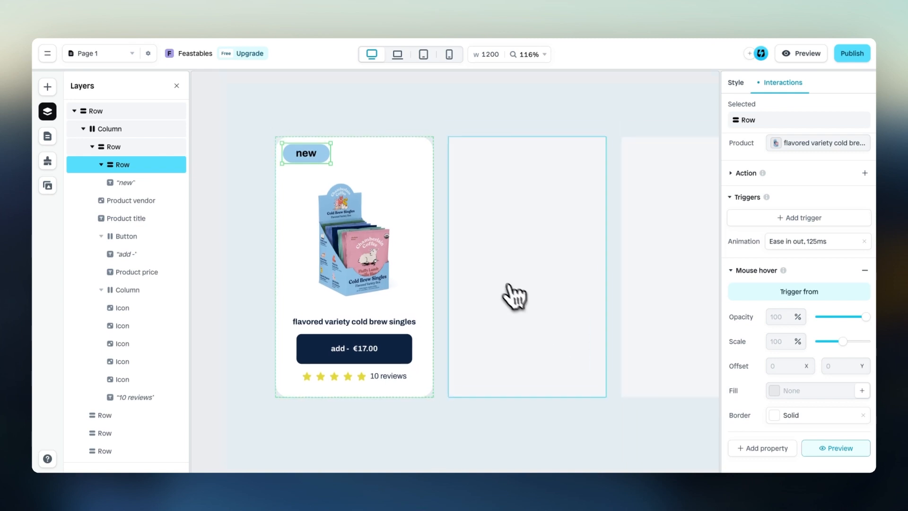
Step: Preview the page to check the card's hover effects, then return to the editor
left_click(803, 53)
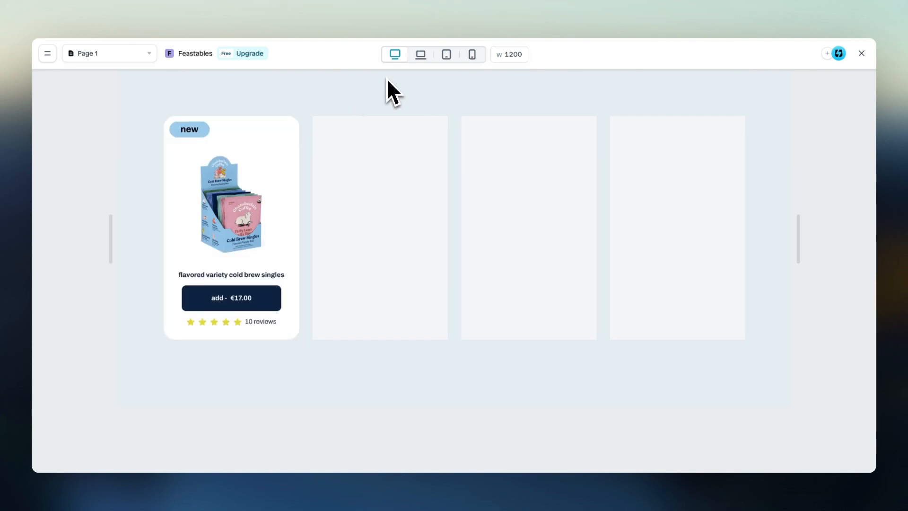
left_click(861, 53)
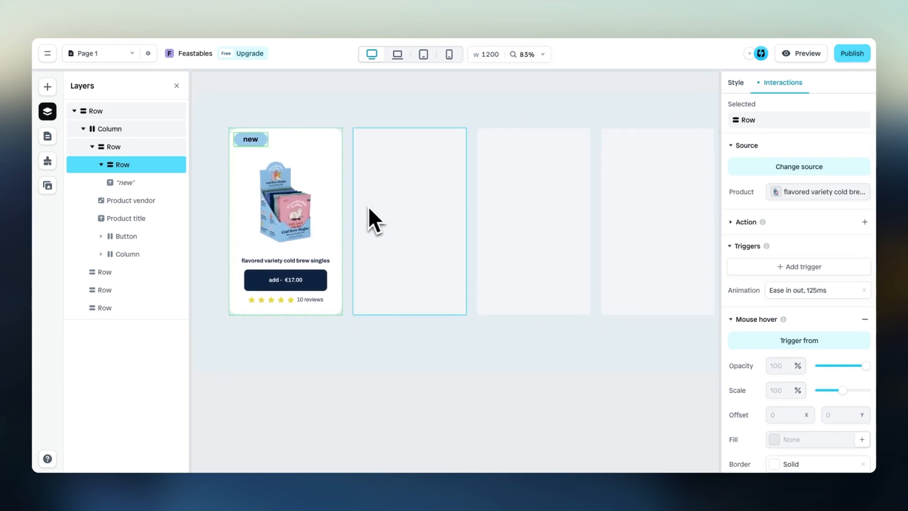
left_click(428, 226)
Step: Duplicate the finished product card three times, deleting one empty placeholder row after each copy so the cards fill all four columns
left_click(124, 147)
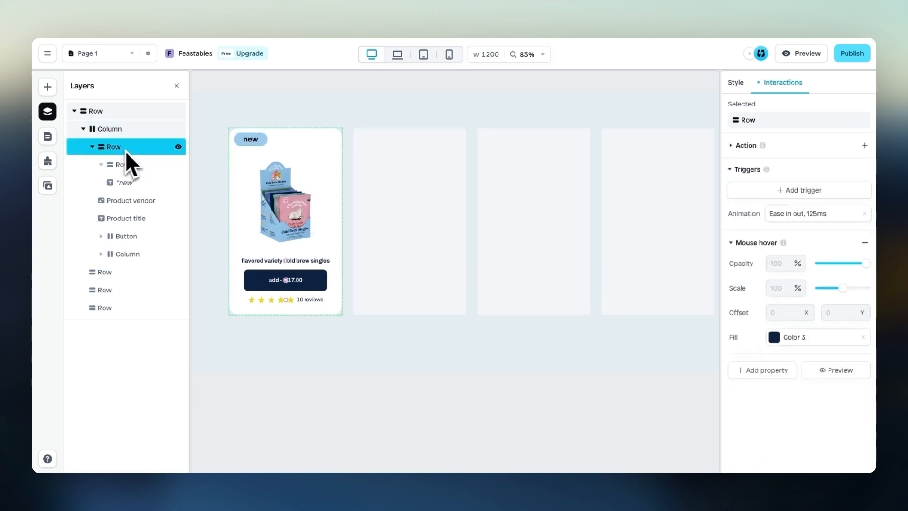
key("ctrl+d")
left_click(124, 290)
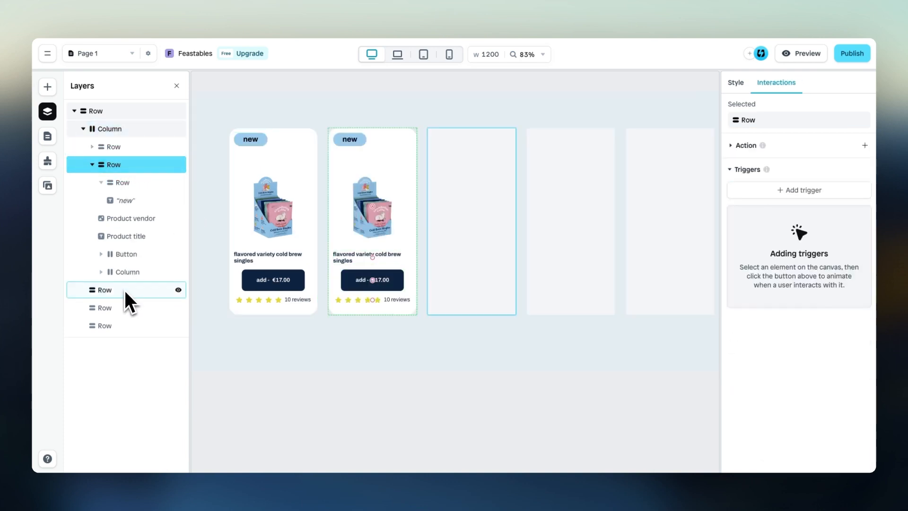
key("Delete")
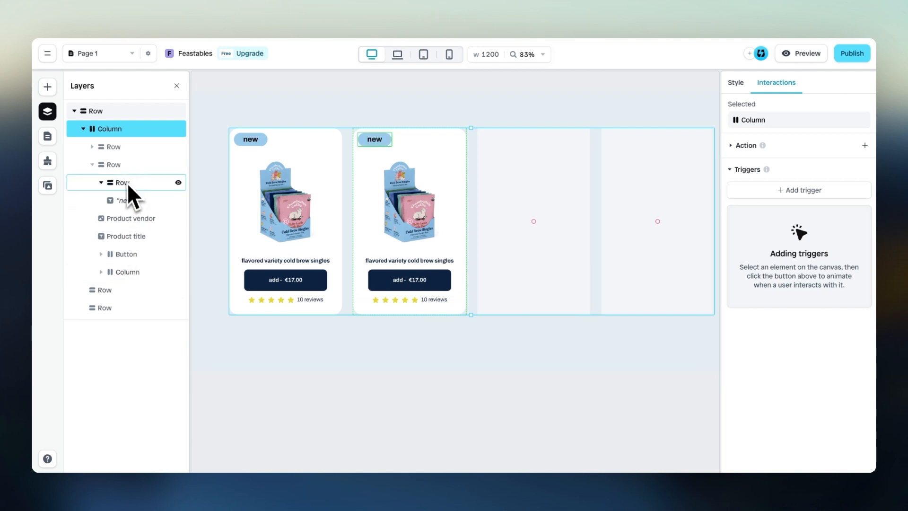
left_click(123, 170)
key("ctrl+d")
left_click(112, 309)
key("Delete")
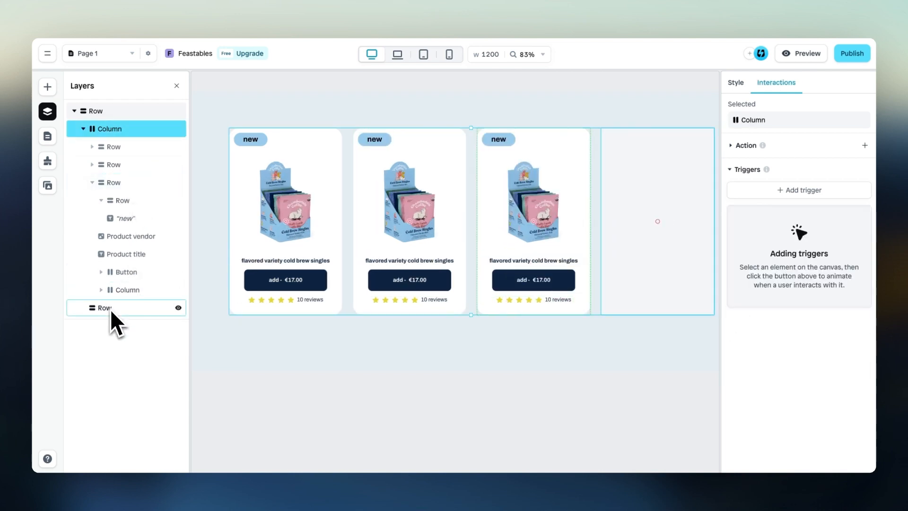
left_click(119, 184)
key("ctrl+d")
left_click(115, 326)
key("Delete")
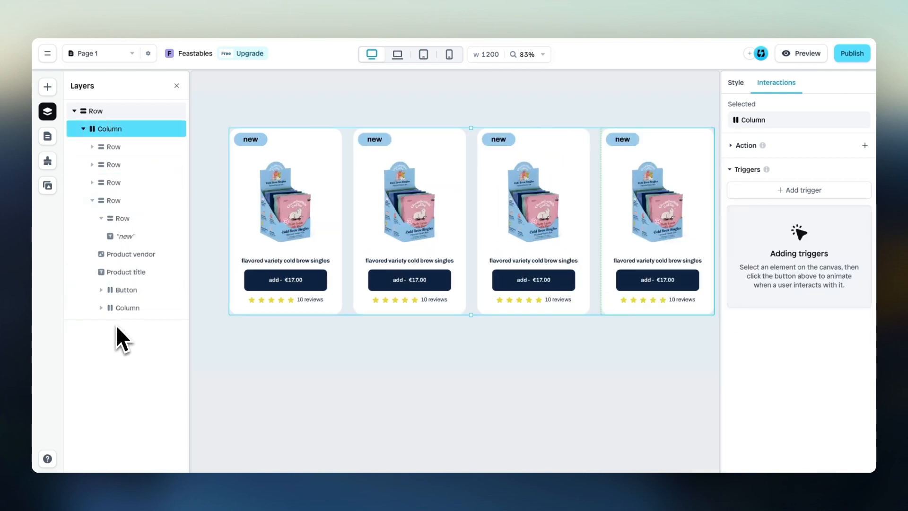
Step: Change the second card's Shopify source to "cake batter xl cold brew bags", searching the products for "cake batt"
left_click(450, 178)
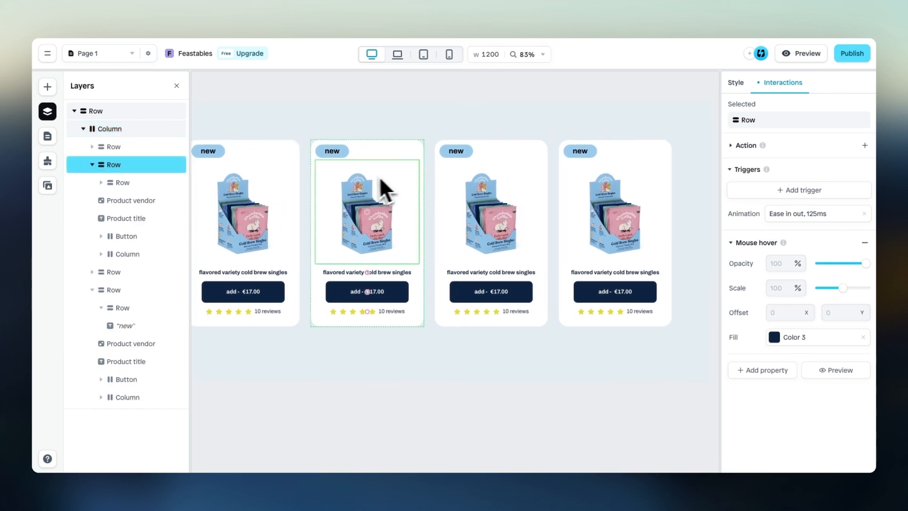
scroll(410, 204, "up", 3)
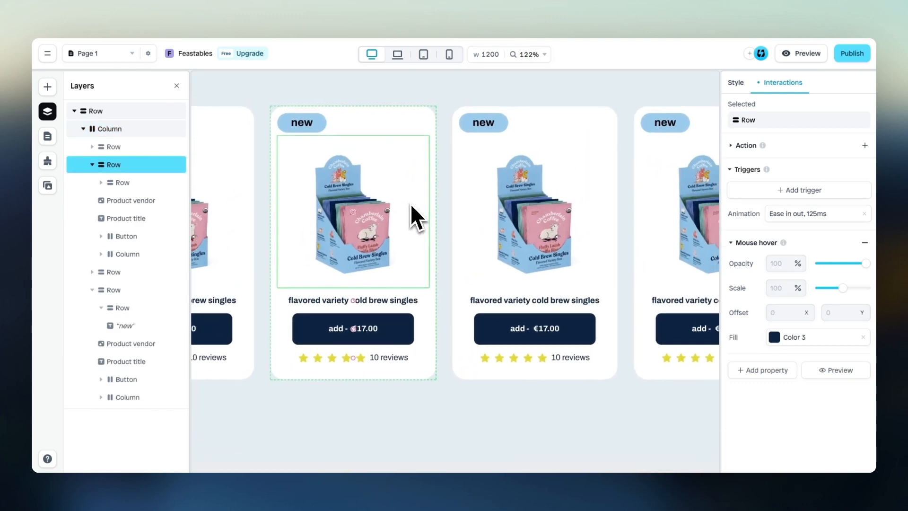
left_click(736, 83)
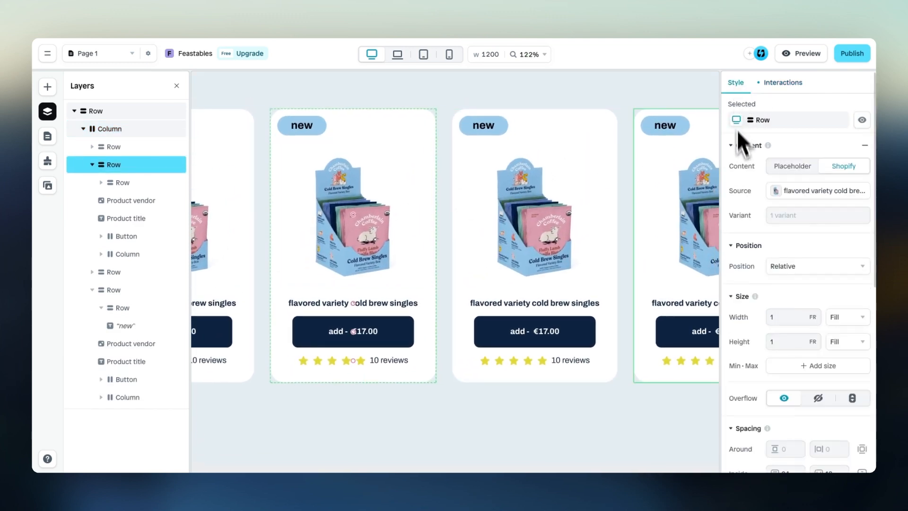
left_click(783, 201)
type("c")
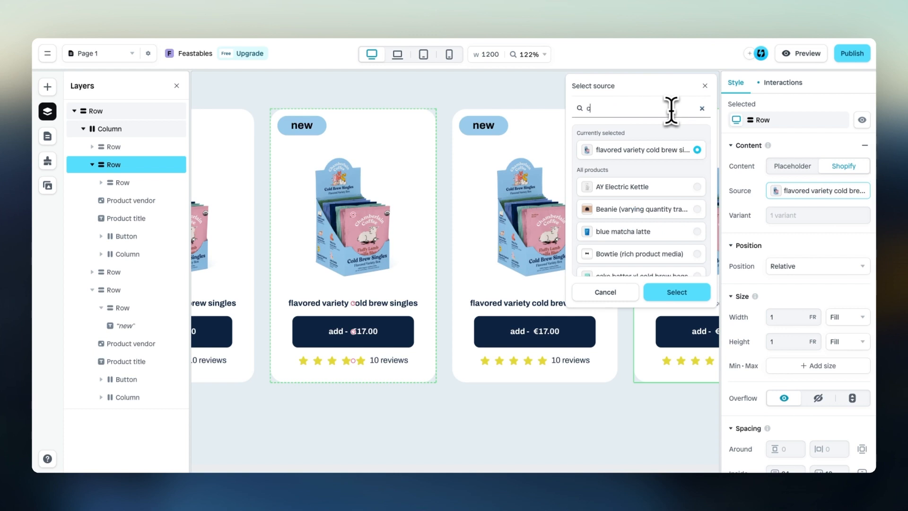
type("ake bet")
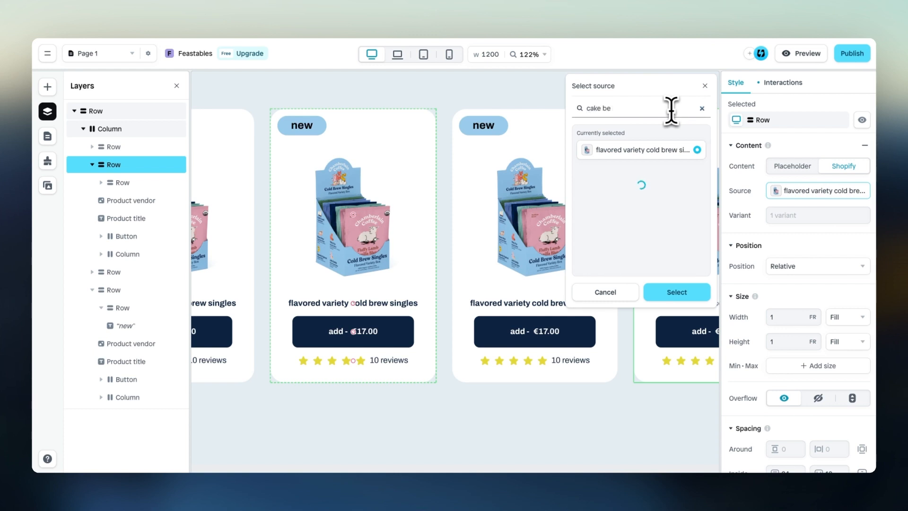
key("BackSpace")
type("att")
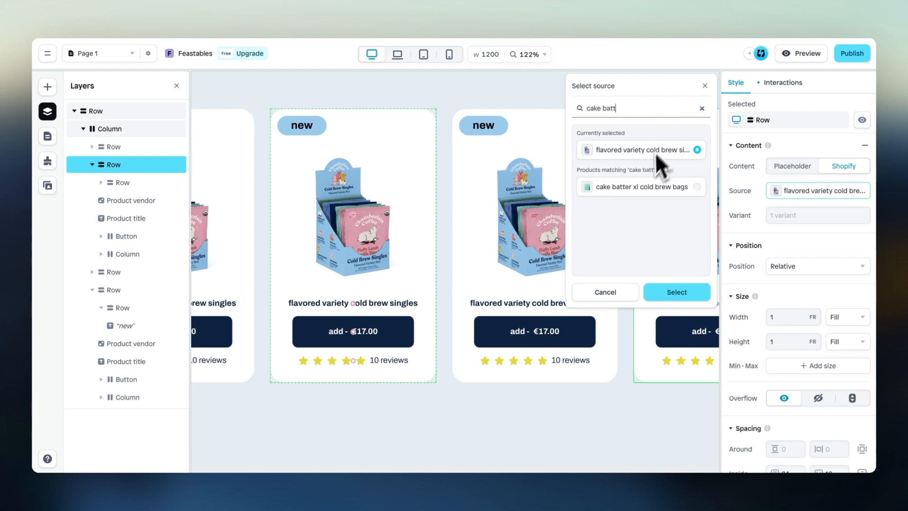
left_click(672, 189)
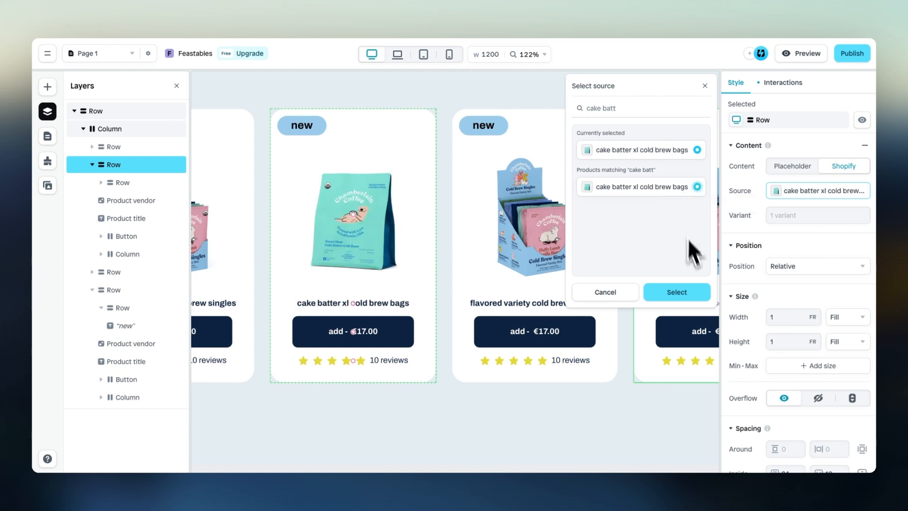
left_click(690, 294)
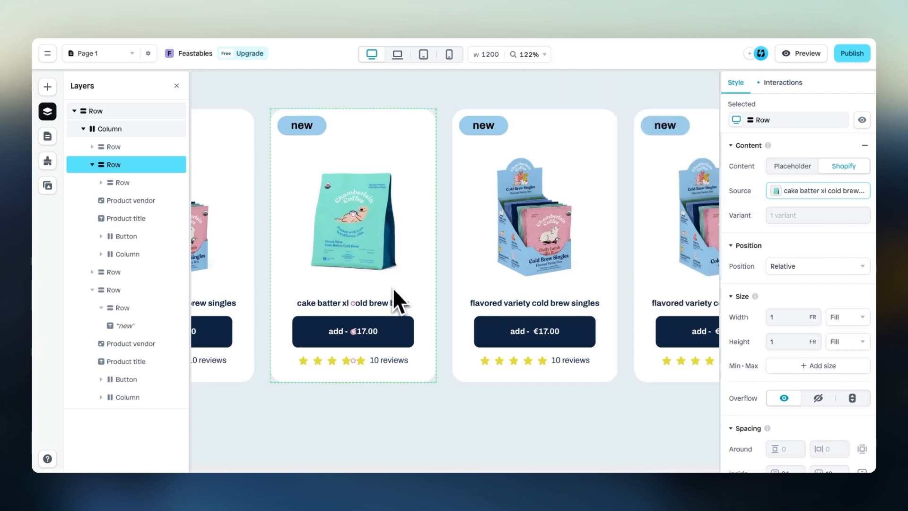
Step: Change the third card's Shopify source to "blue matcha latte", searching the products for "blue ma"
left_click(583, 213)
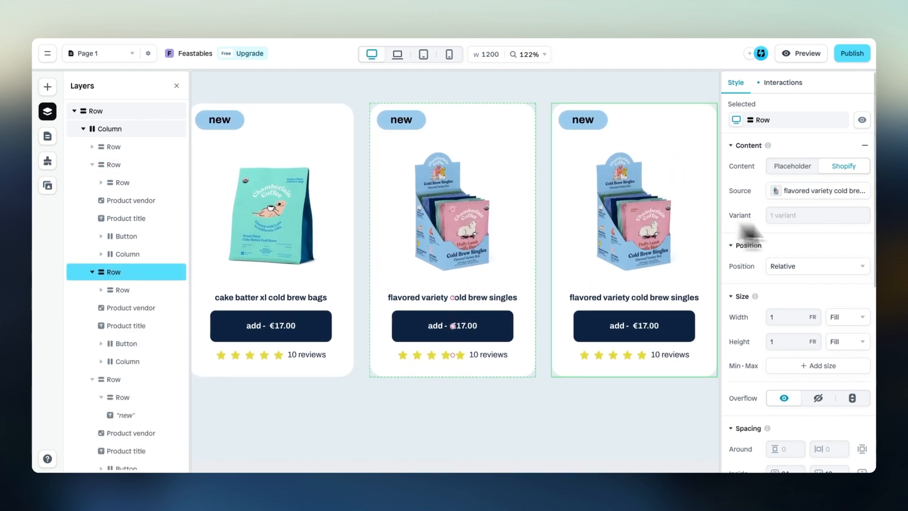
left_click(839, 196)
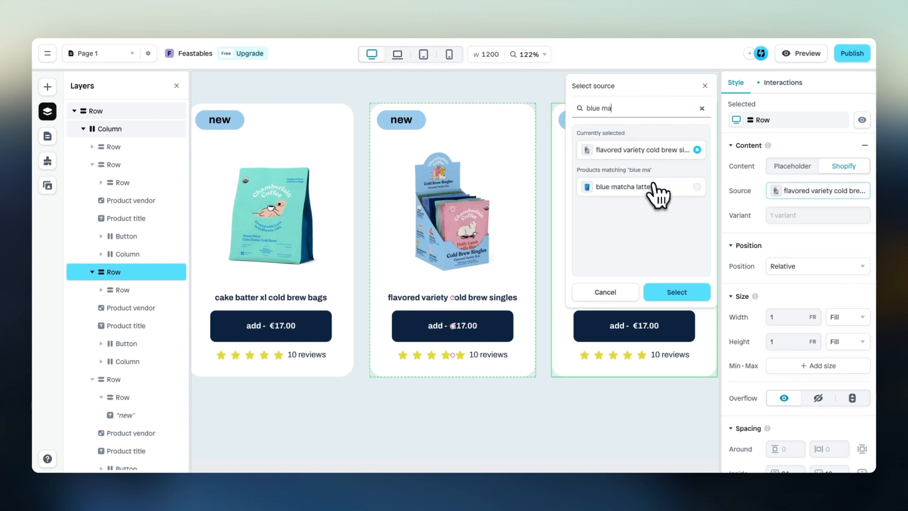
left_click(657, 190)
left_click(691, 291)
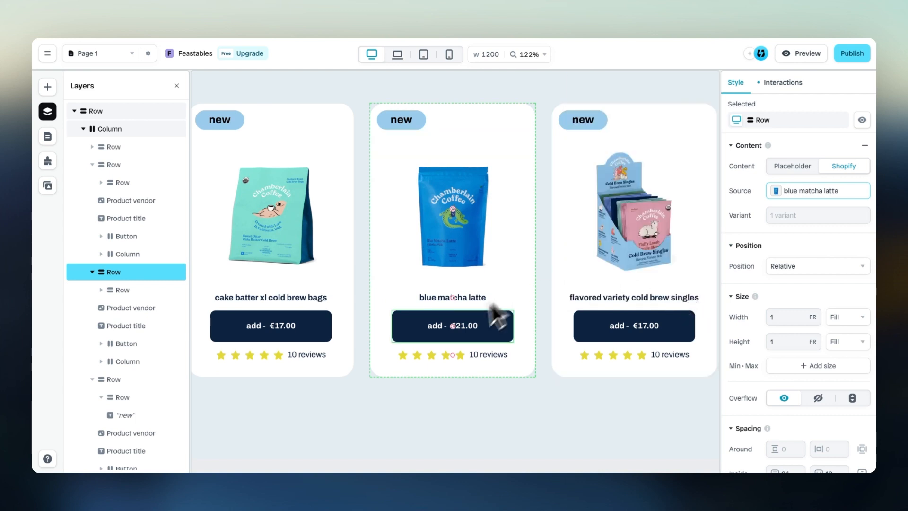
Step: Change the fourth card's Shopify source to "lavendar matcha latte", searching the products for "lavend"
scroll(487, 326, "right", 5)
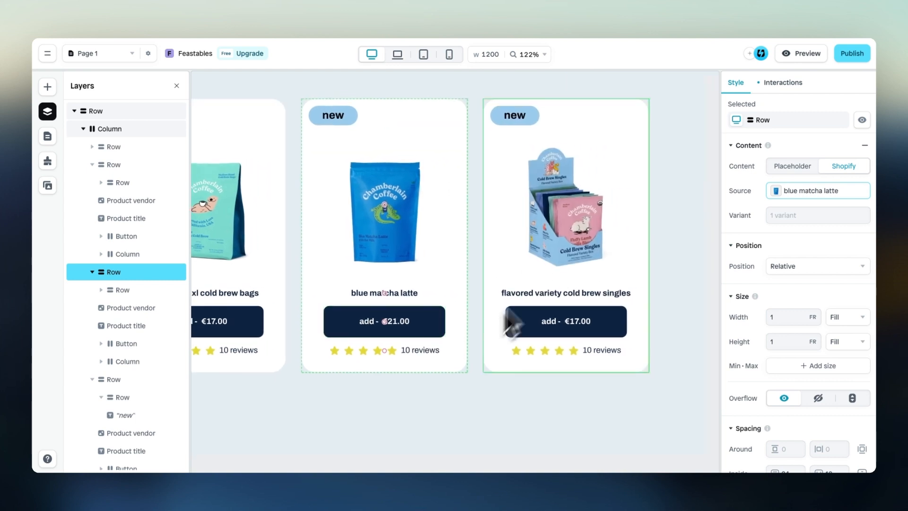
left_click(640, 173)
left_click(810, 190)
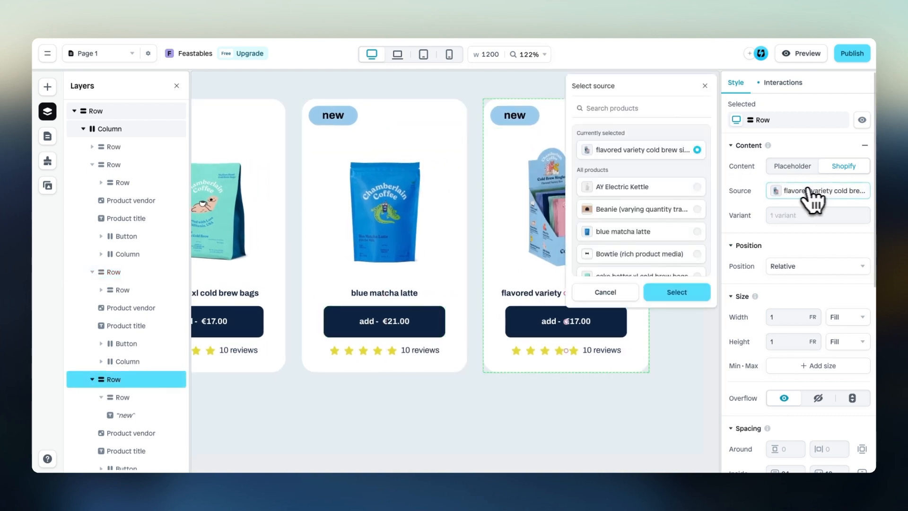
left_click(633, 107)
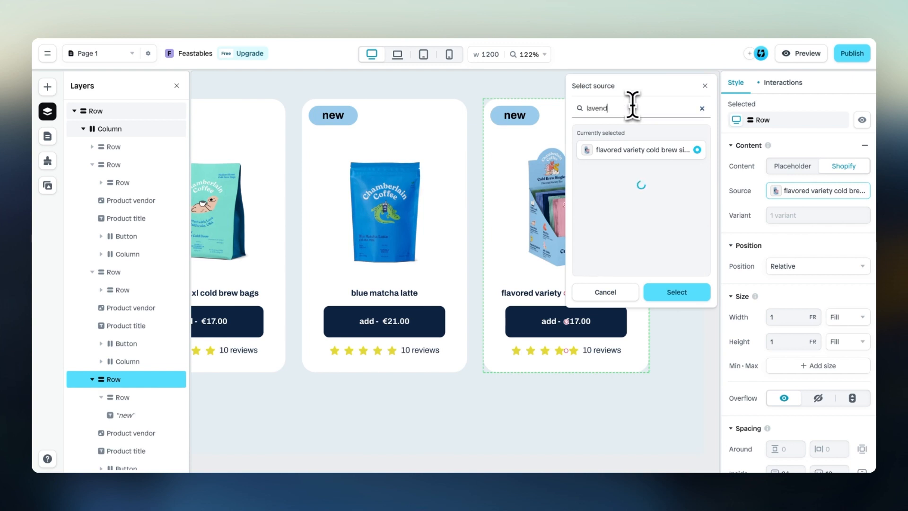
left_click(661, 189)
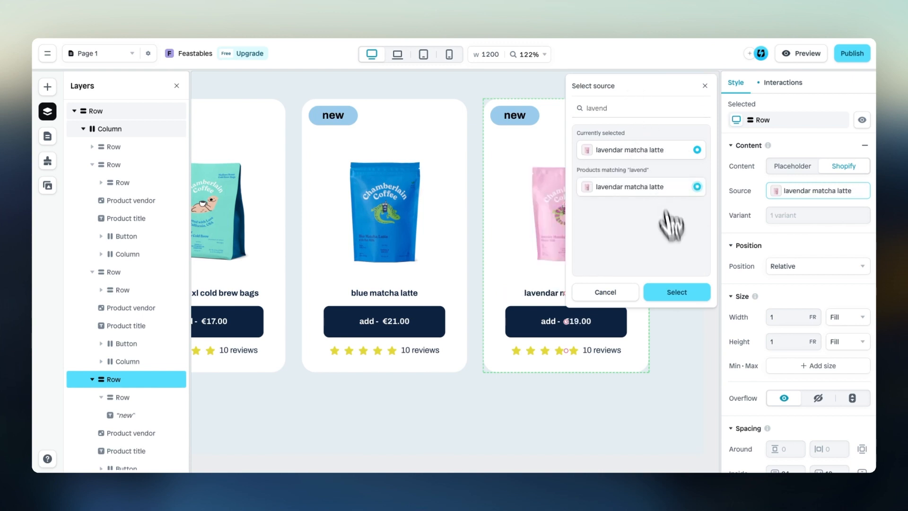
left_click(686, 292)
Step: Insert an H3 heading inside the section, above the four product cards
scroll(526, 275, "down", 5)
scroll(521, 267, "left", 2)
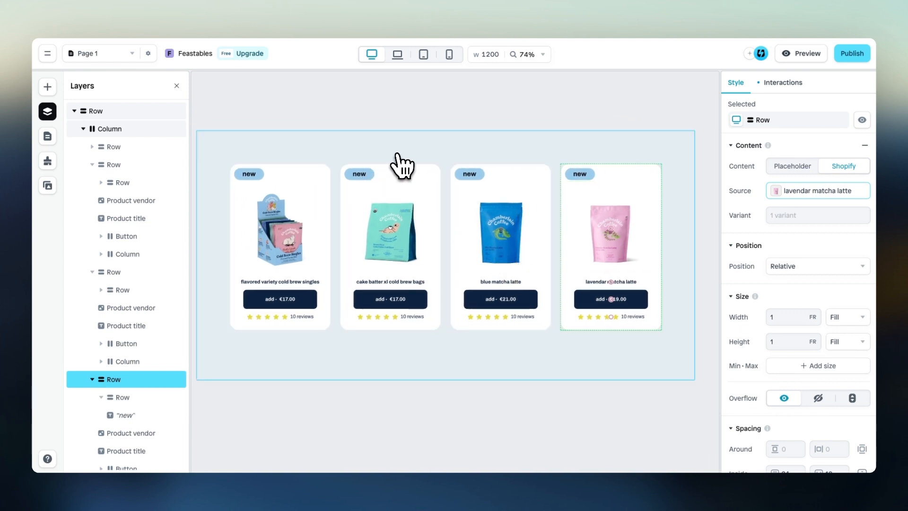
left_click(54, 90)
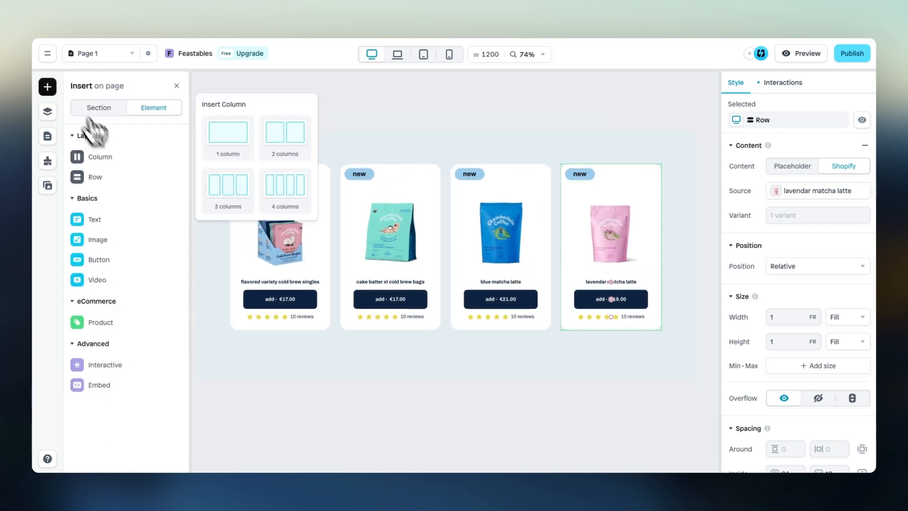
mouse_move(126, 221)
left_click_drag(228, 194, 442, 167)
Step: Align the contents of the outer section row to the horizontal center
left_click(572, 189)
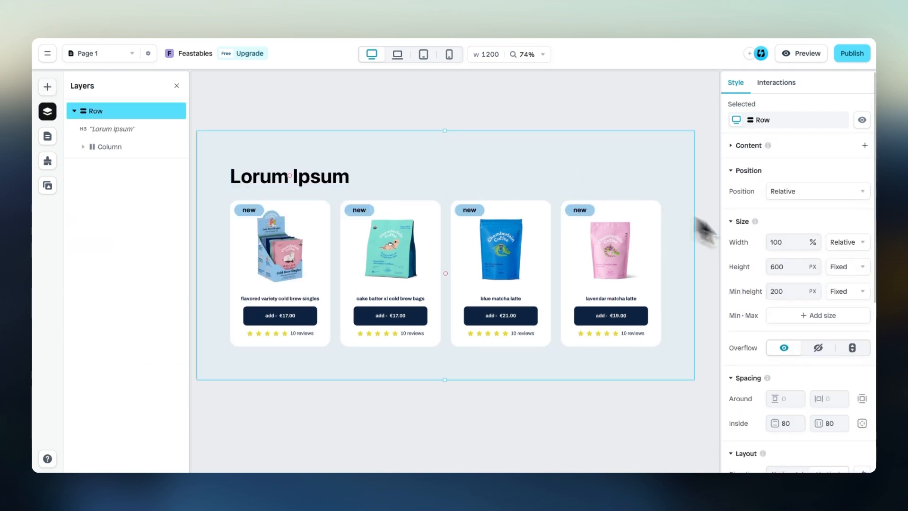
scroll(786, 259, "down", 5)
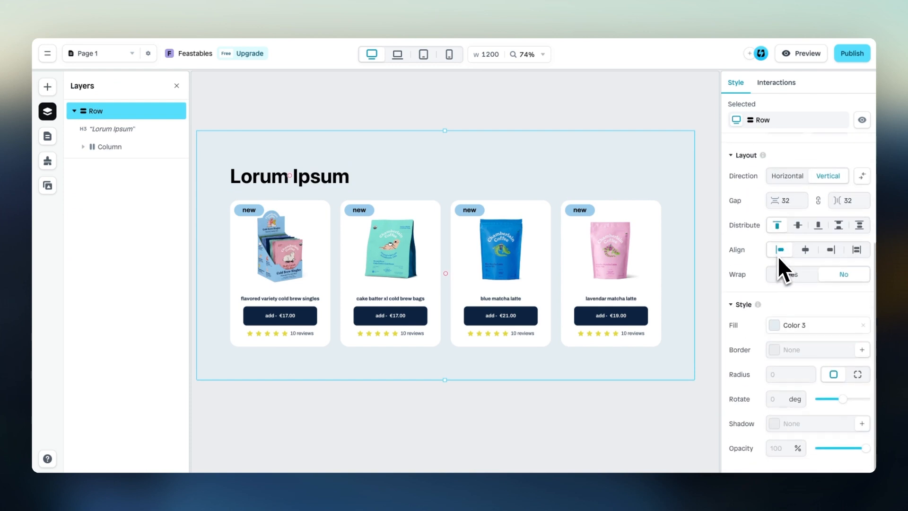
left_click(807, 250)
Step: Replace the heading's placeholder text with "shop best-sellers"
left_click(467, 176)
double_click(472, 178)
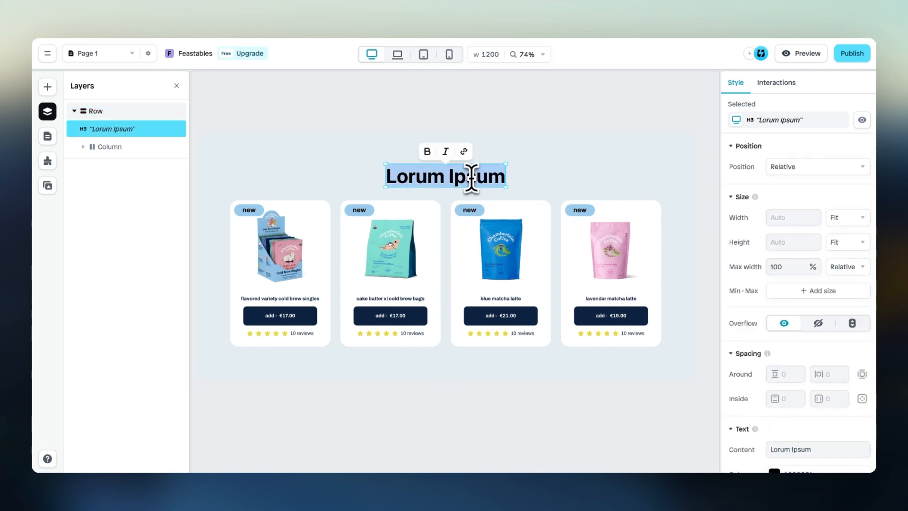
type("Shop best-seller")
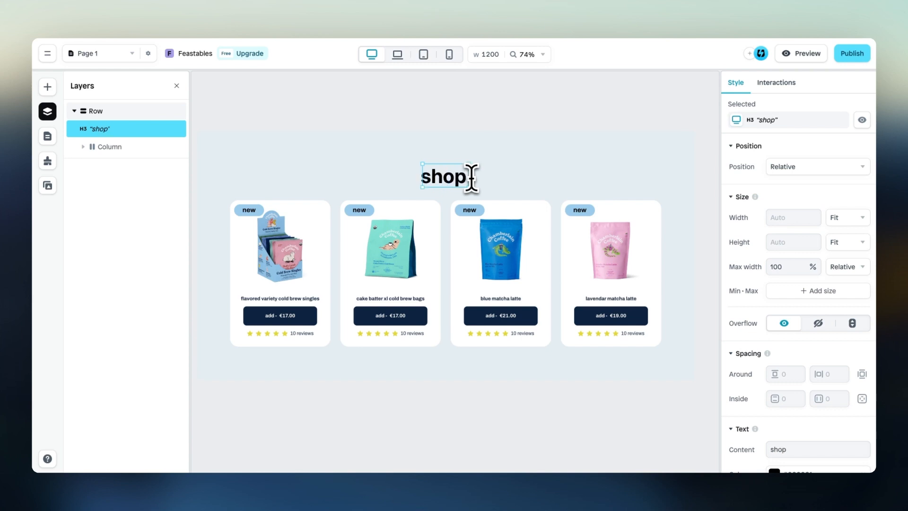
type("s")
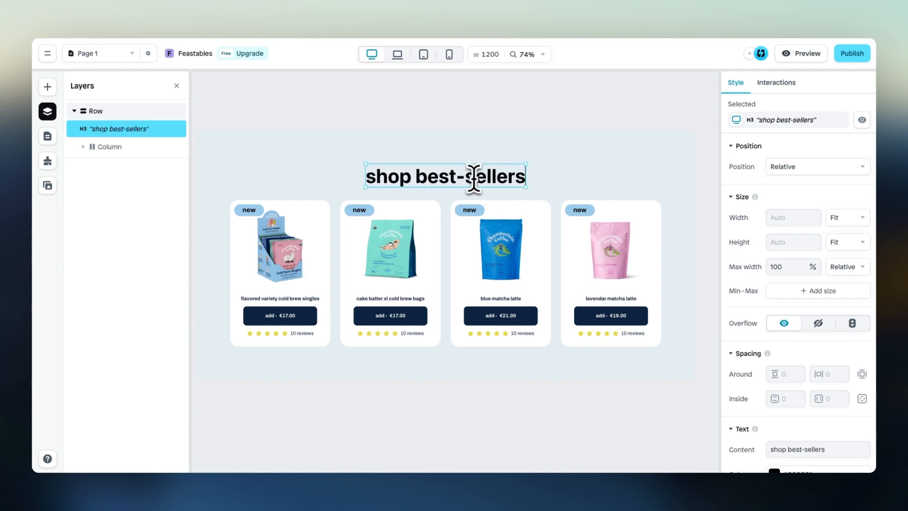
Step: Set the heading's font to Archivo
scroll(780, 265, "down", 4)
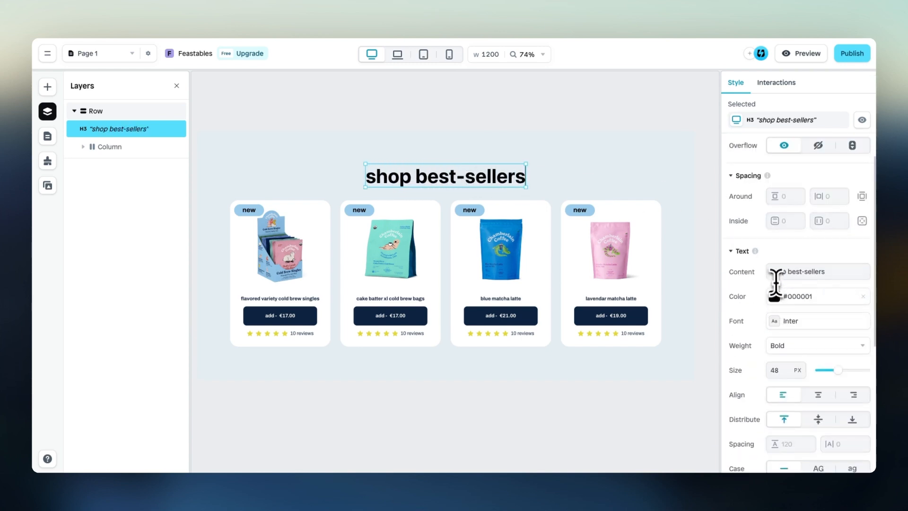
left_click(786, 322)
type("arc")
left_click(635, 291)
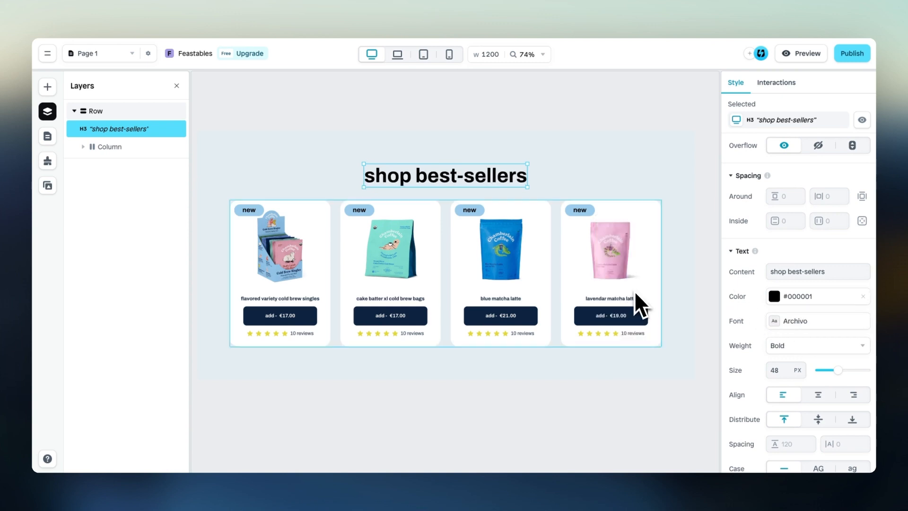
Step: Reduce the heading's text size to 36 px
scroll(787, 304, "down", 4)
triple_click(788, 185)
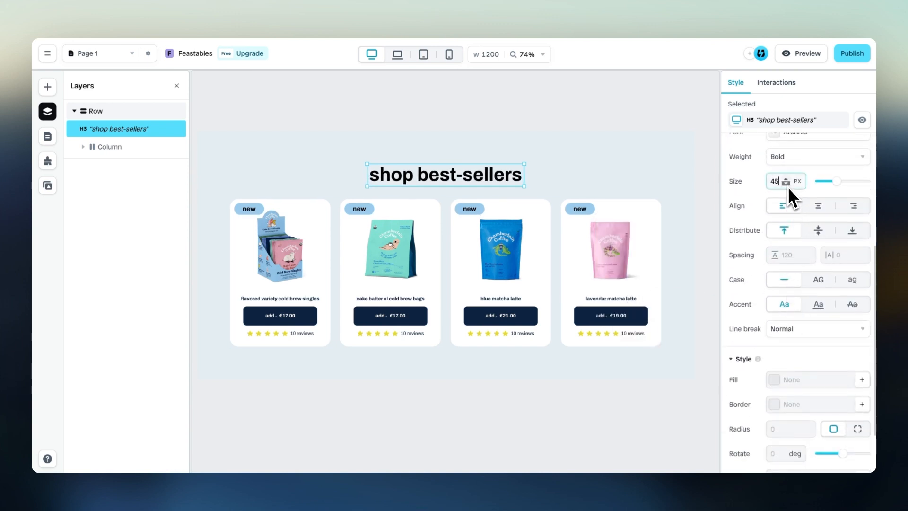
double_click(788, 186)
double_click(788, 185)
double_click(787, 186)
double_click(787, 186)
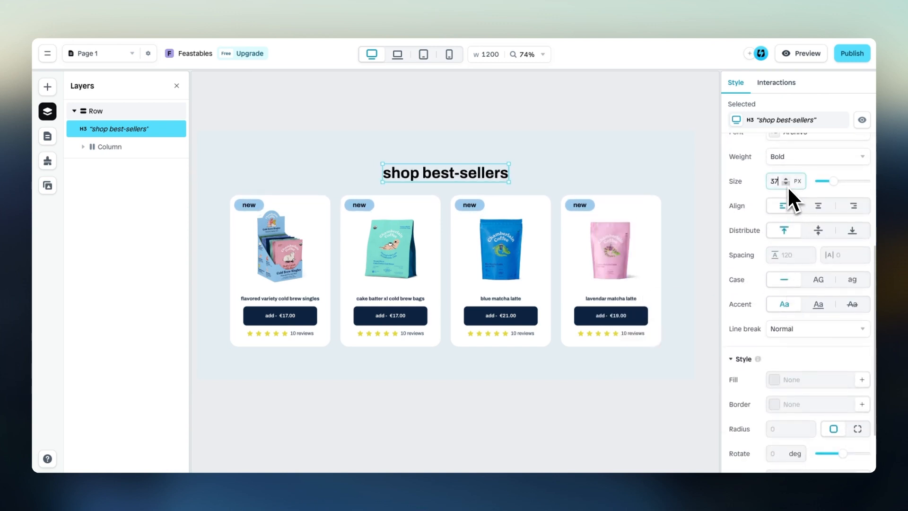
left_click(787, 186)
Step: Set the heading's text color to the saved dark navy style, Color 3
scroll(762, 279, "down", 2)
scroll(769, 310, "up", 3)
left_click(777, 183)
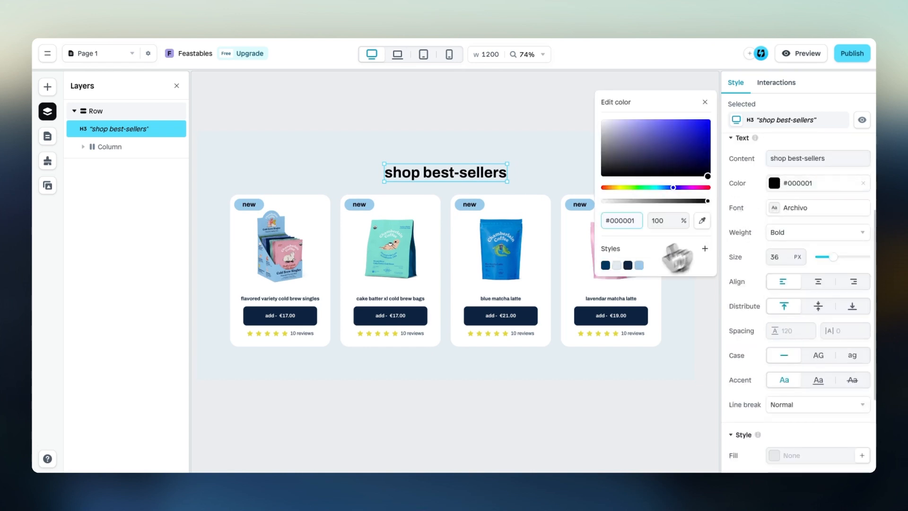
left_click(628, 266)
left_click(705, 102)
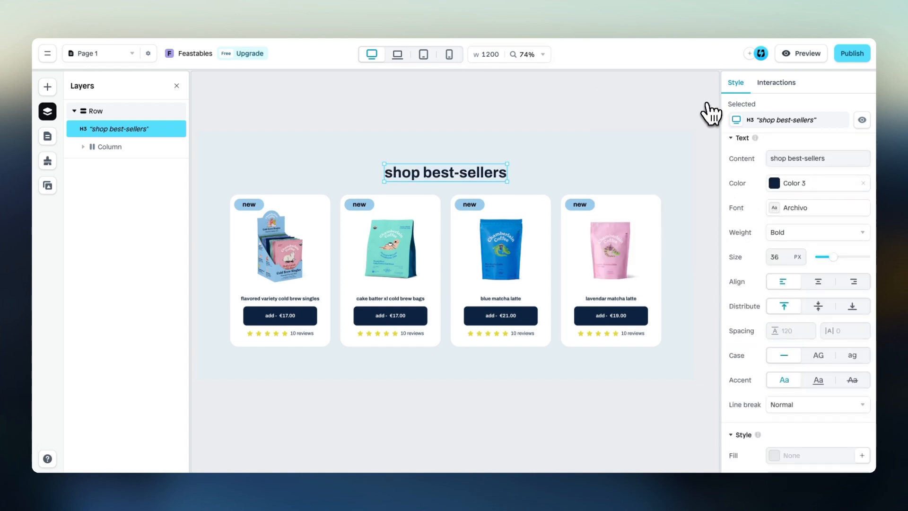
Step: Preview the page to check the finished product section with its heading
left_click(810, 53)
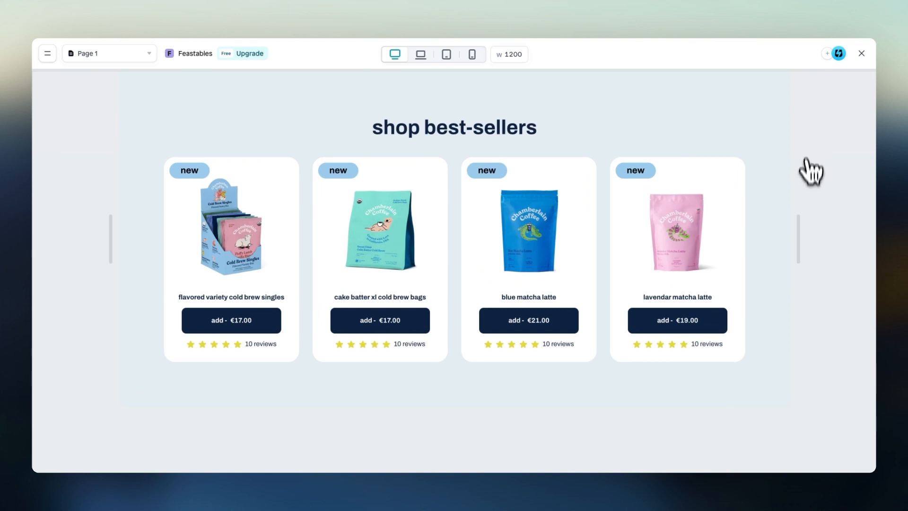